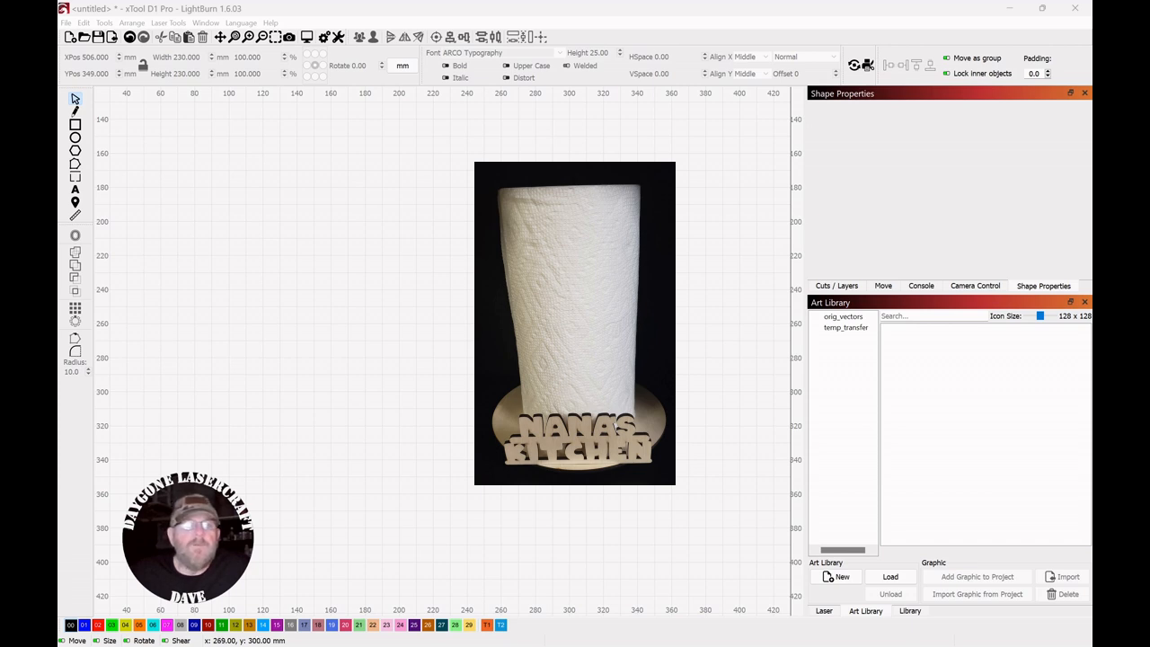
Draw a circle about 168 mm in diameter and move it up to about X 265, Y 269 mm.
left_click(77, 140)
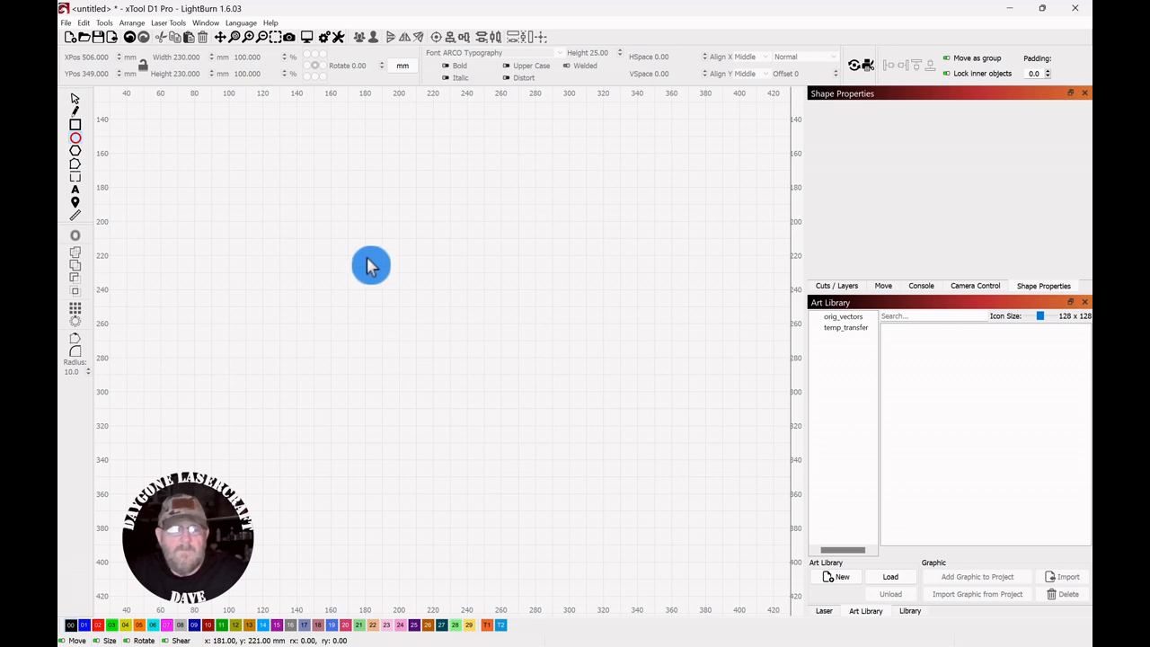
mouse_move(363, 251)
left_mouse_down()
mouse_move(452, 324)
mouse_move(654, 447)
left_mouse_up()
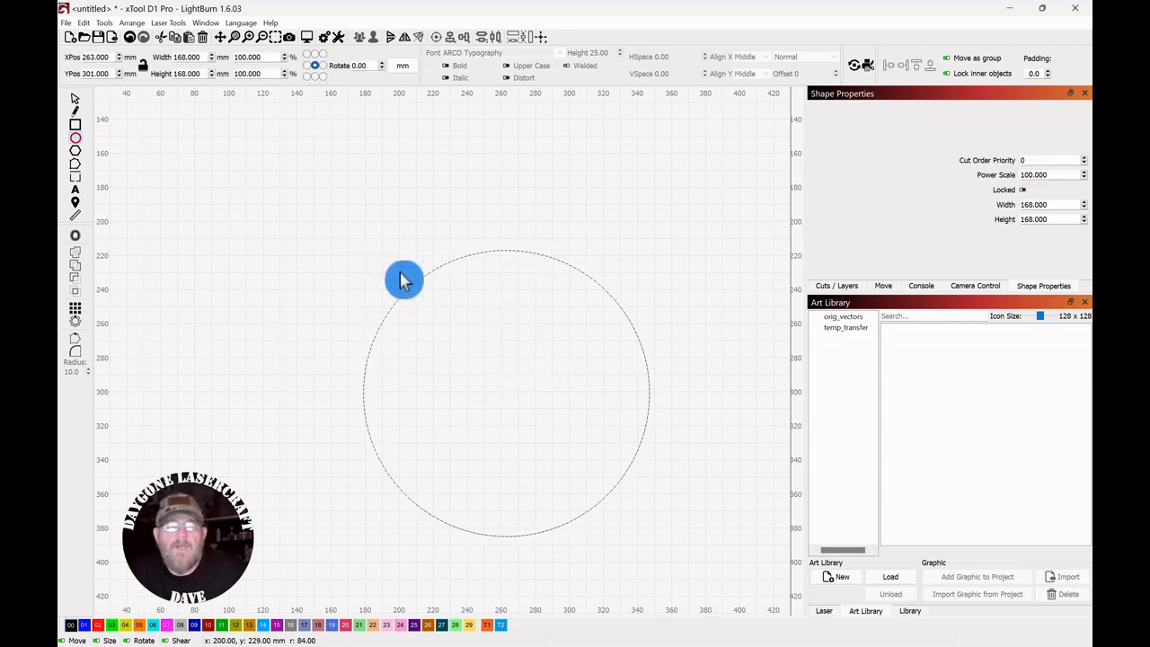
left_click(76, 106)
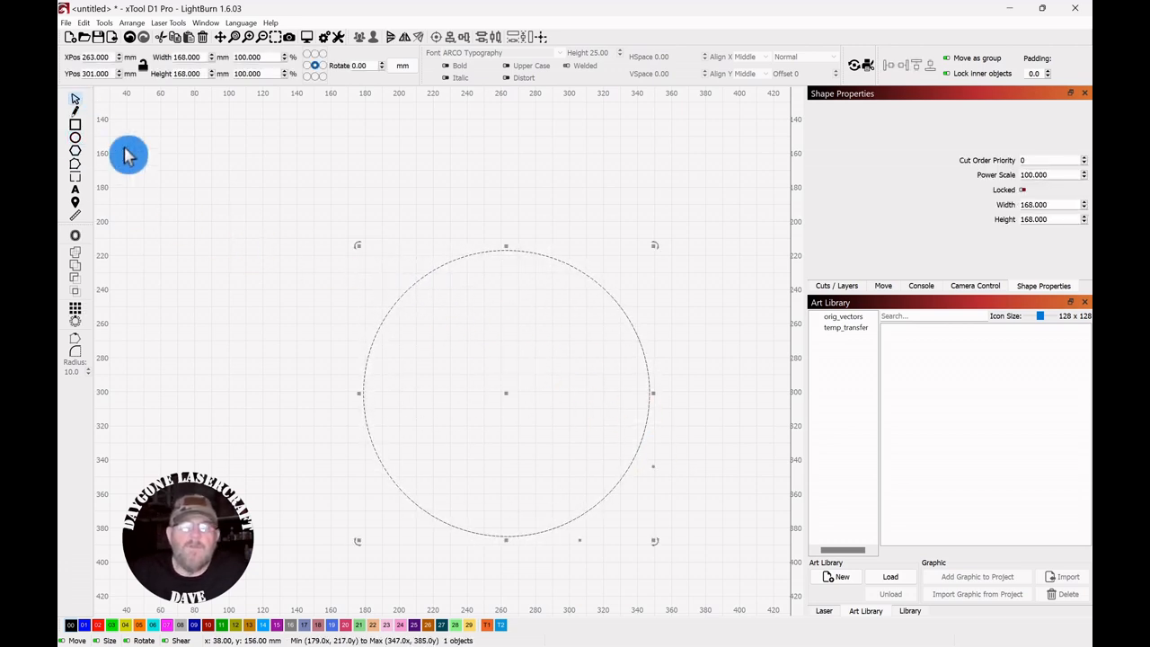
left_click(500, 387)
left_click_drag(506, 396, 510, 340)
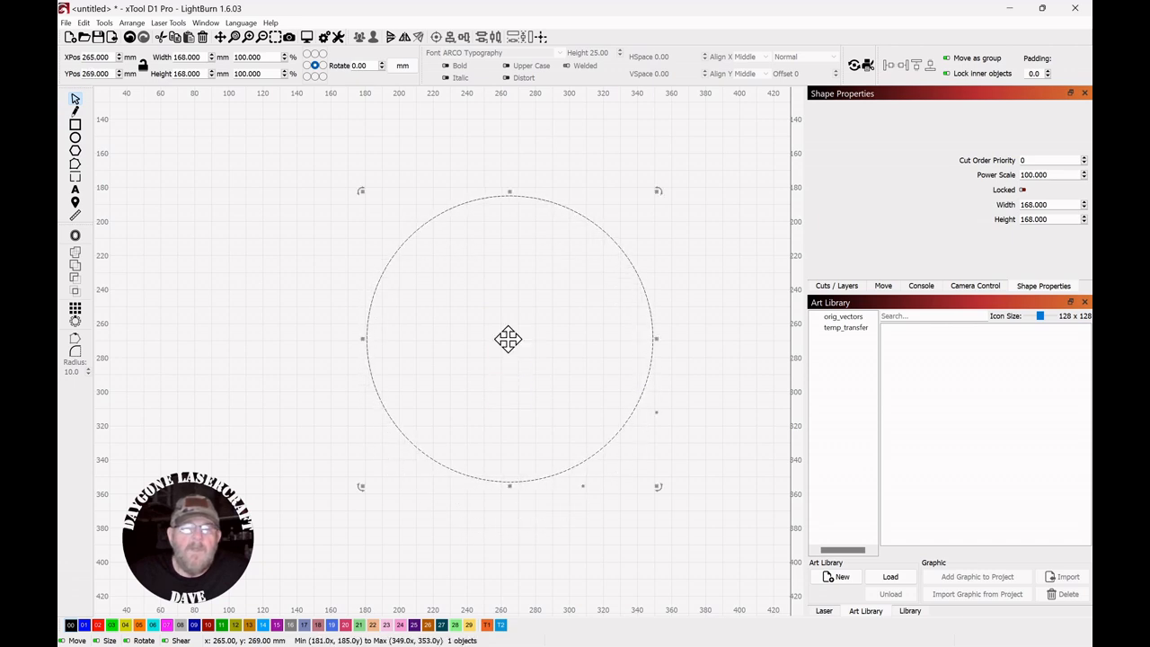
Lock the circle's aspect ratio and set its width to 230 mm.
left_click(144, 68)
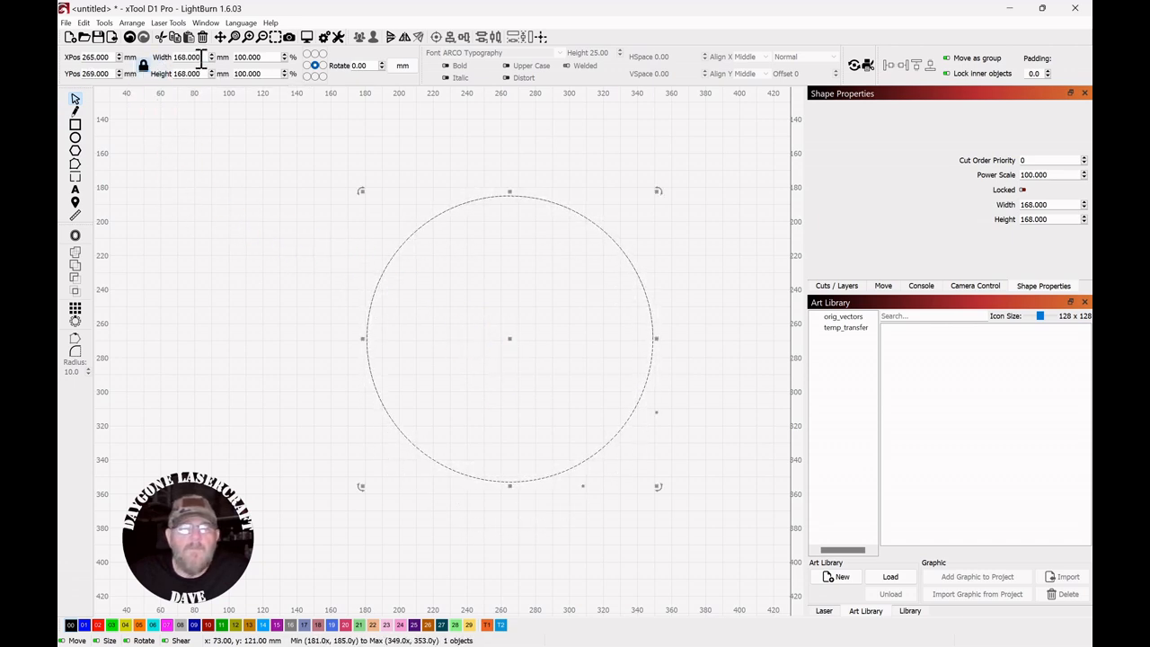
left_click_drag(191, 57, 240, 266)
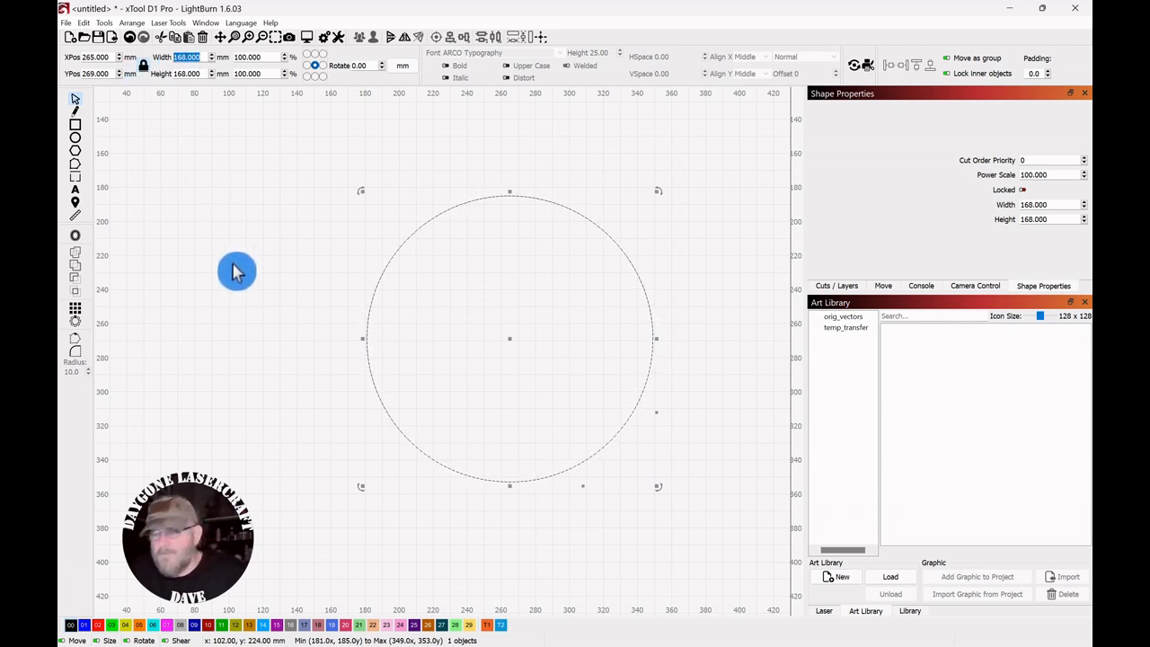
type("2")
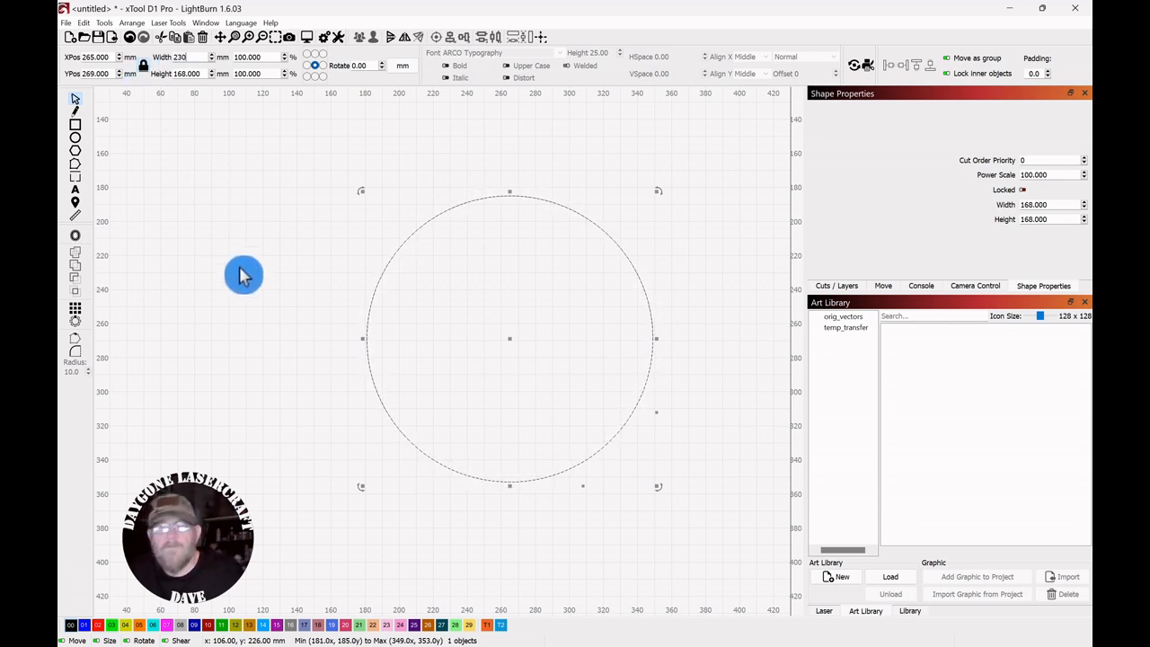
type("30")
key("Return")
Offset the circle inward by 25 mm with round corners, keeping the original circle.
scroll(252, 252, "down", 2)
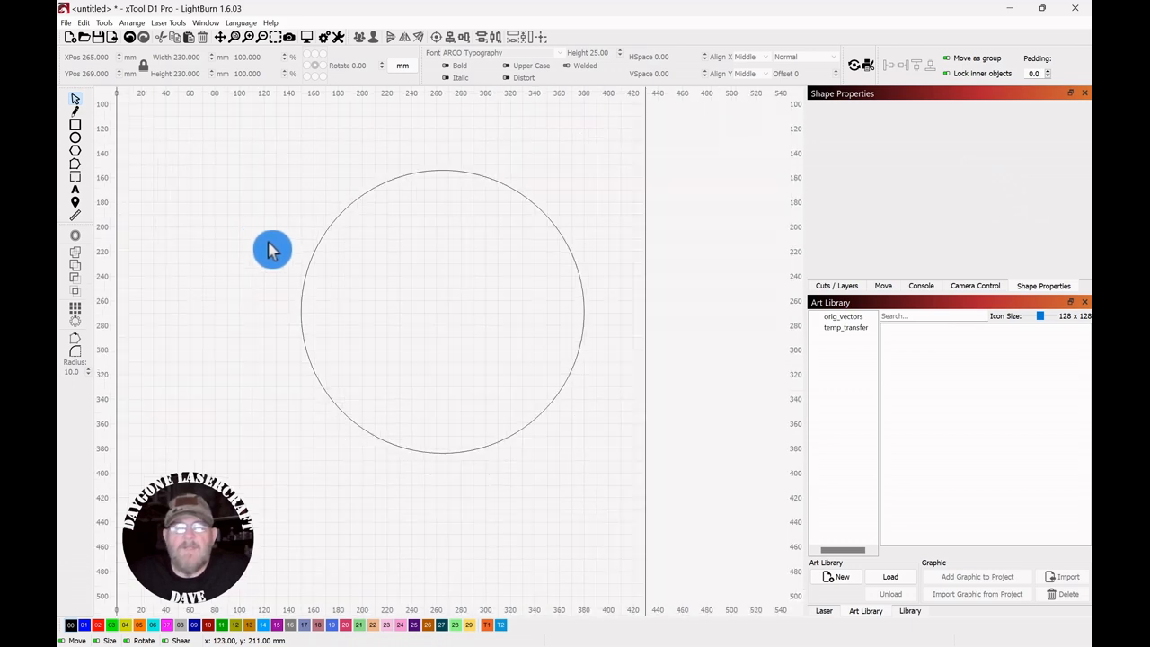
left_click_drag(270, 249, 365, 224)
scroll(365, 224, "down", 1)
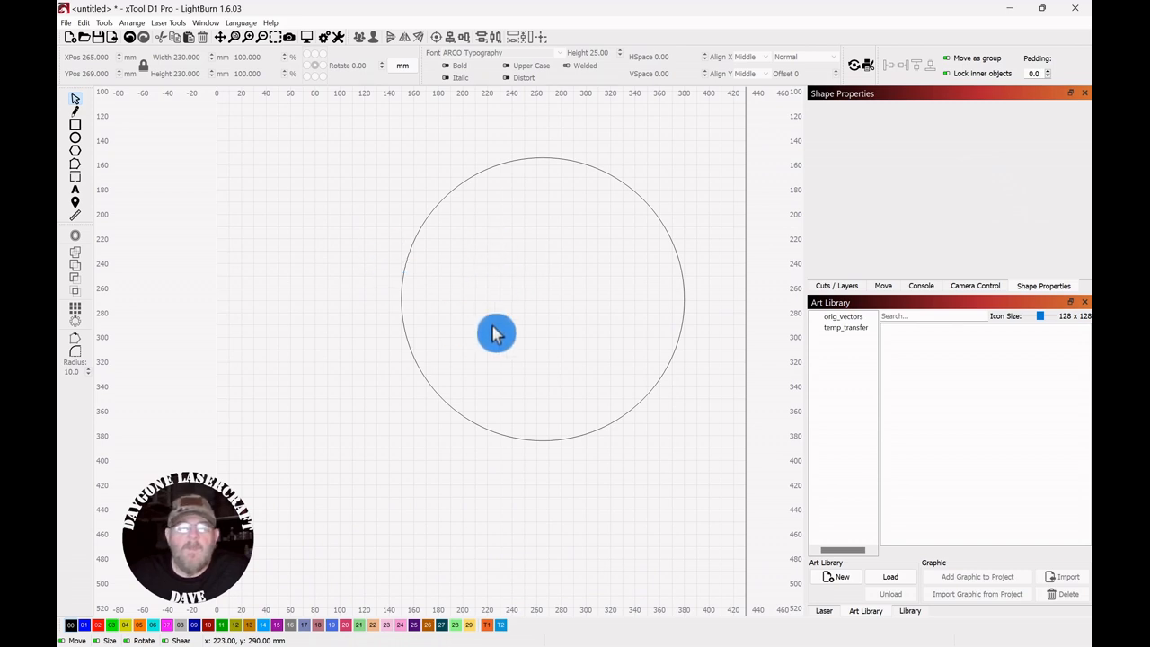
scroll(513, 311, "up", 2)
scroll(509, 308, "down", 2)
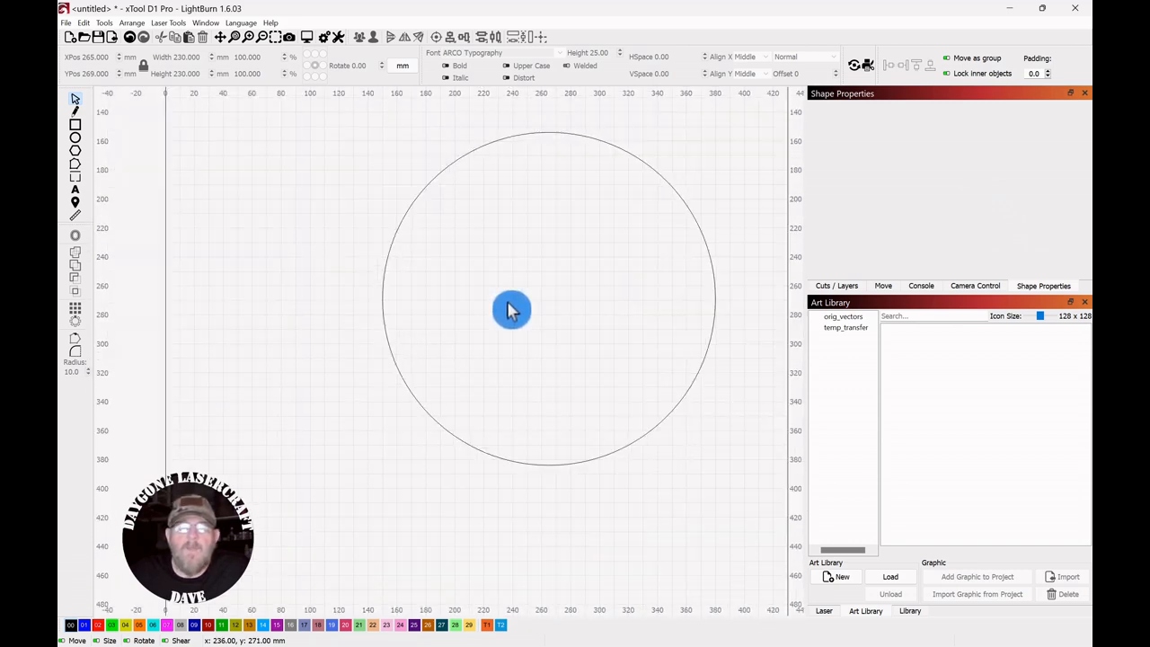
left_click_drag(506, 249, 529, 297)
left_click_drag(679, 168, 533, 237)
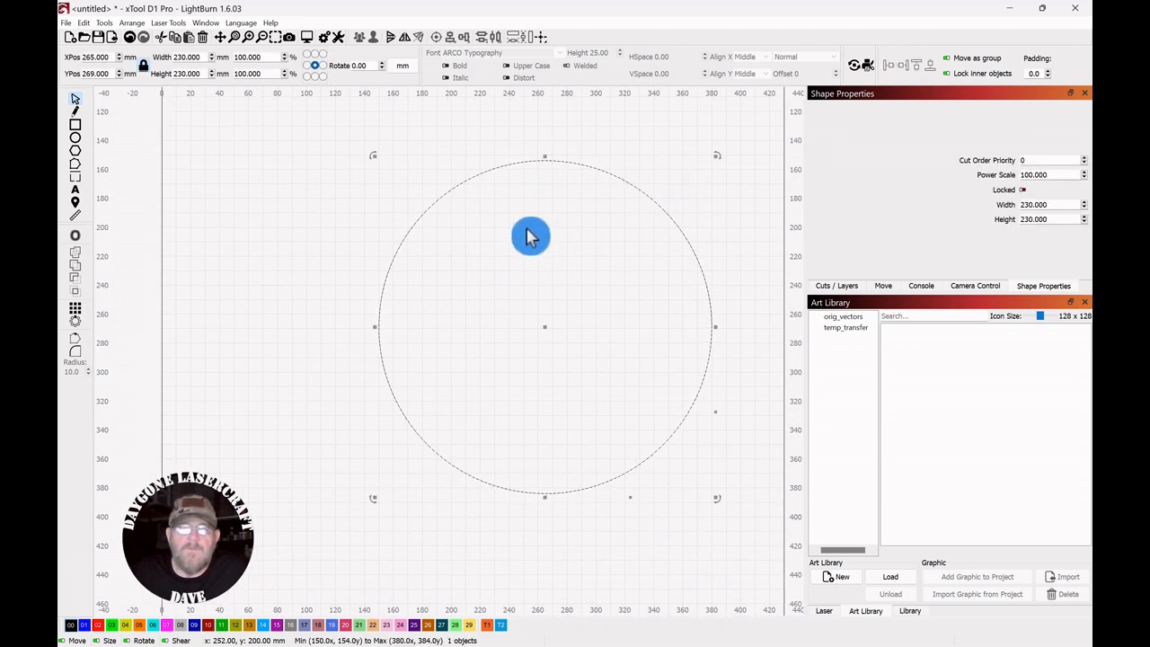
left_click(76, 242)
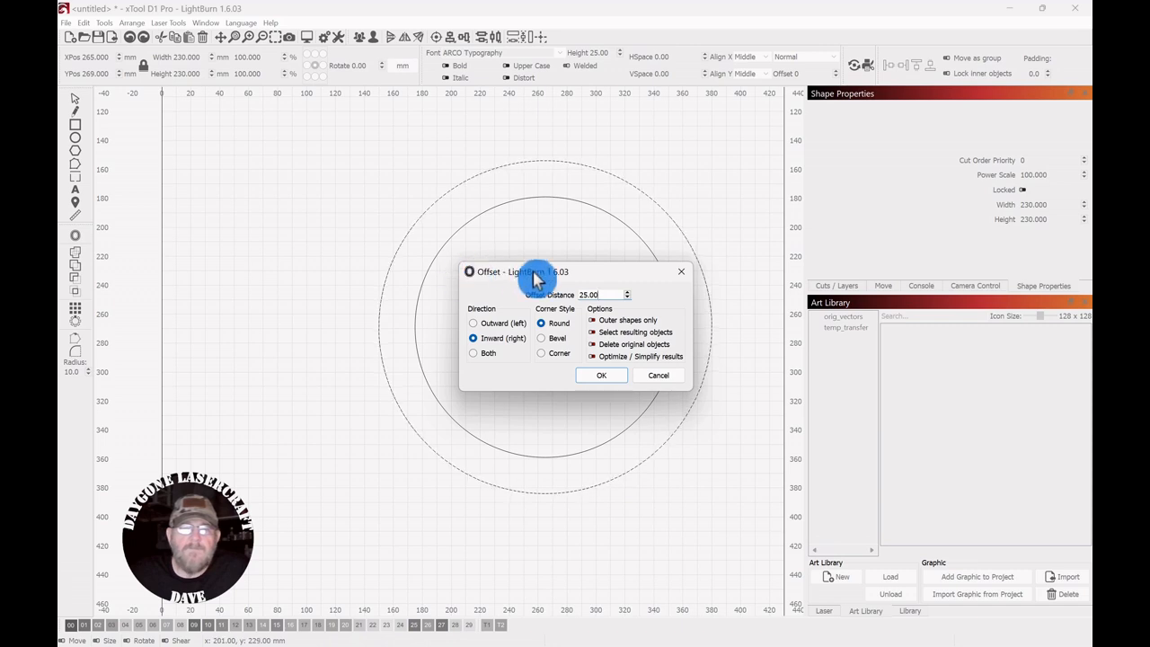
left_click_drag(531, 275, 703, 250)
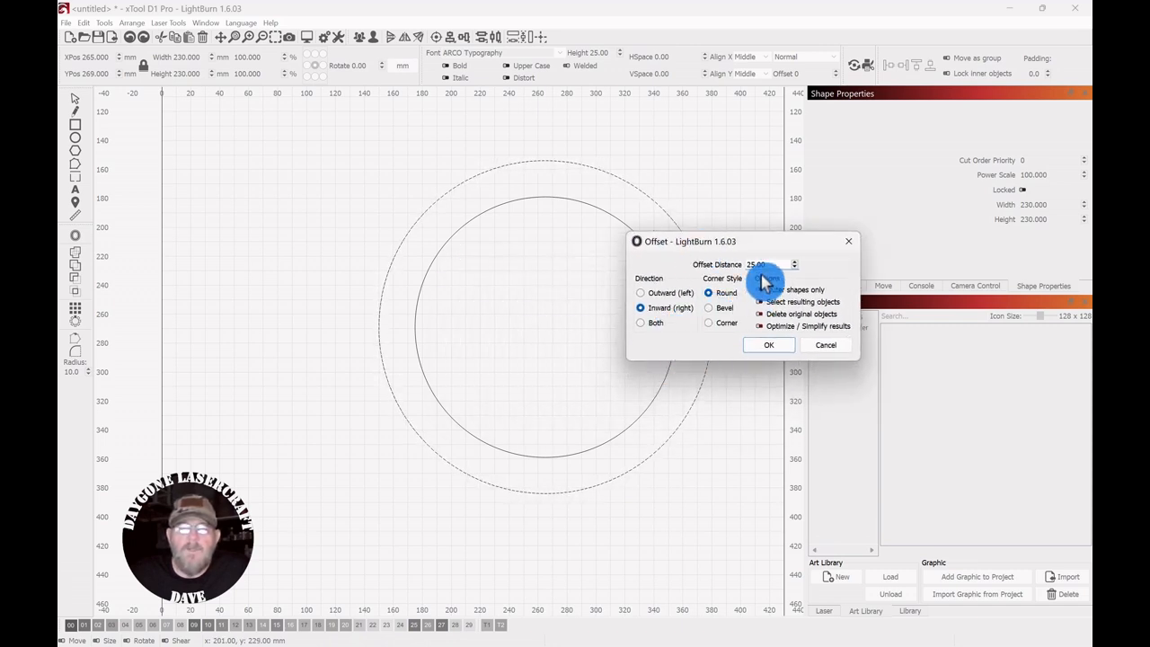
left_click(766, 350)
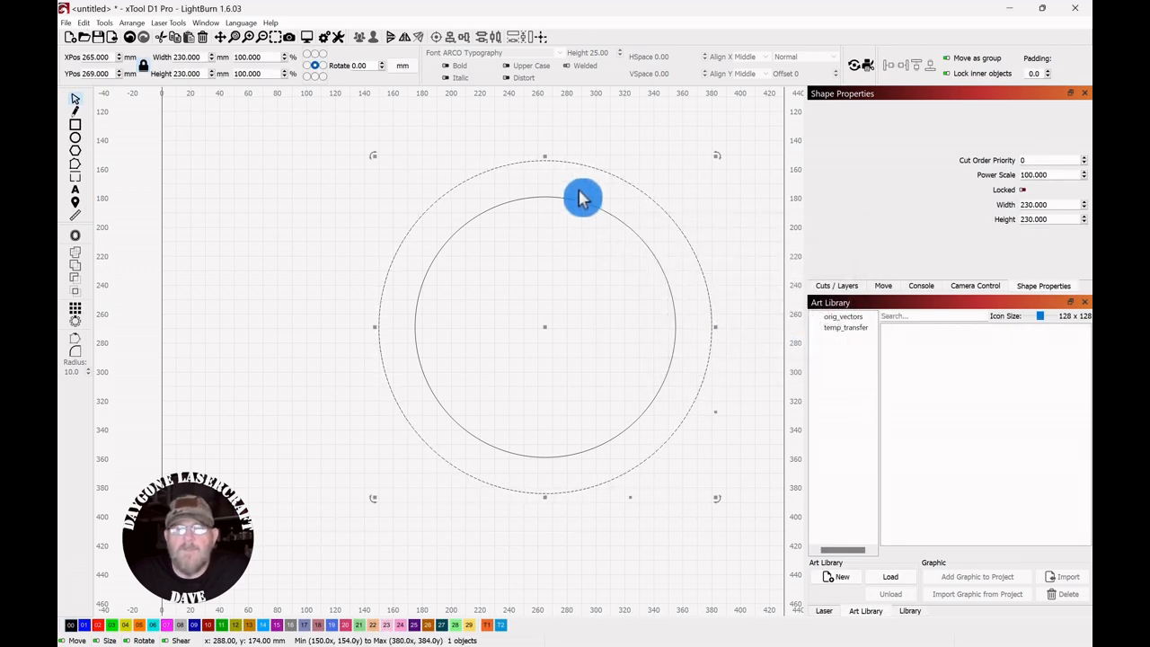
left_click(241, 256)
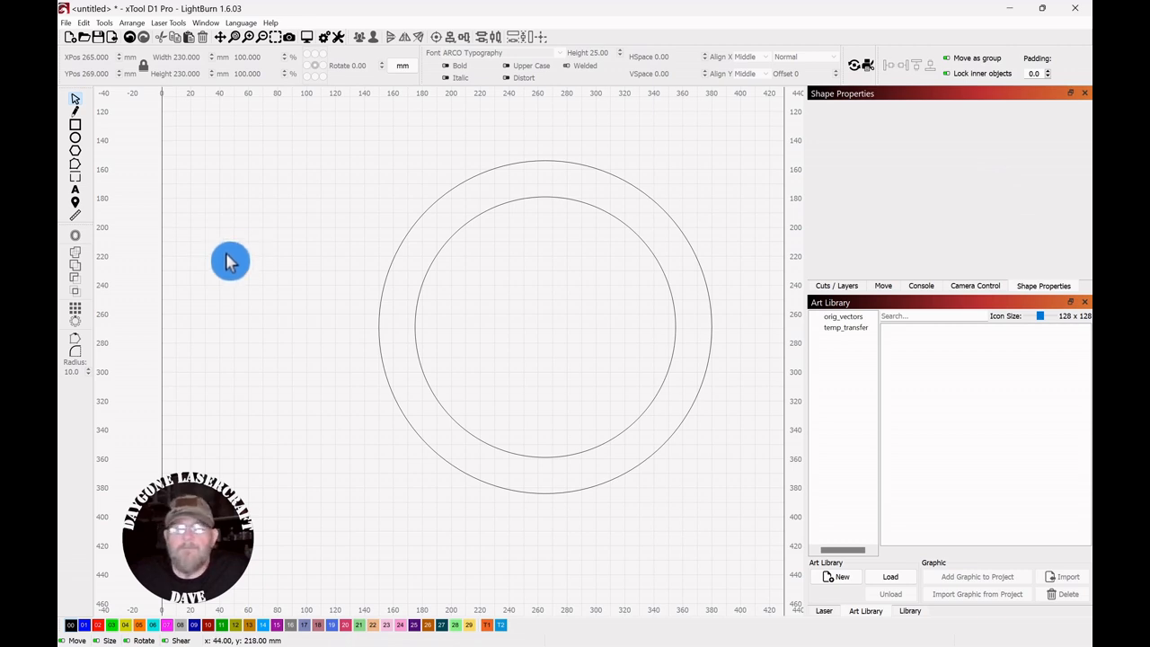
Assign the inner circle to tool layer T1.
left_click(551, 224)
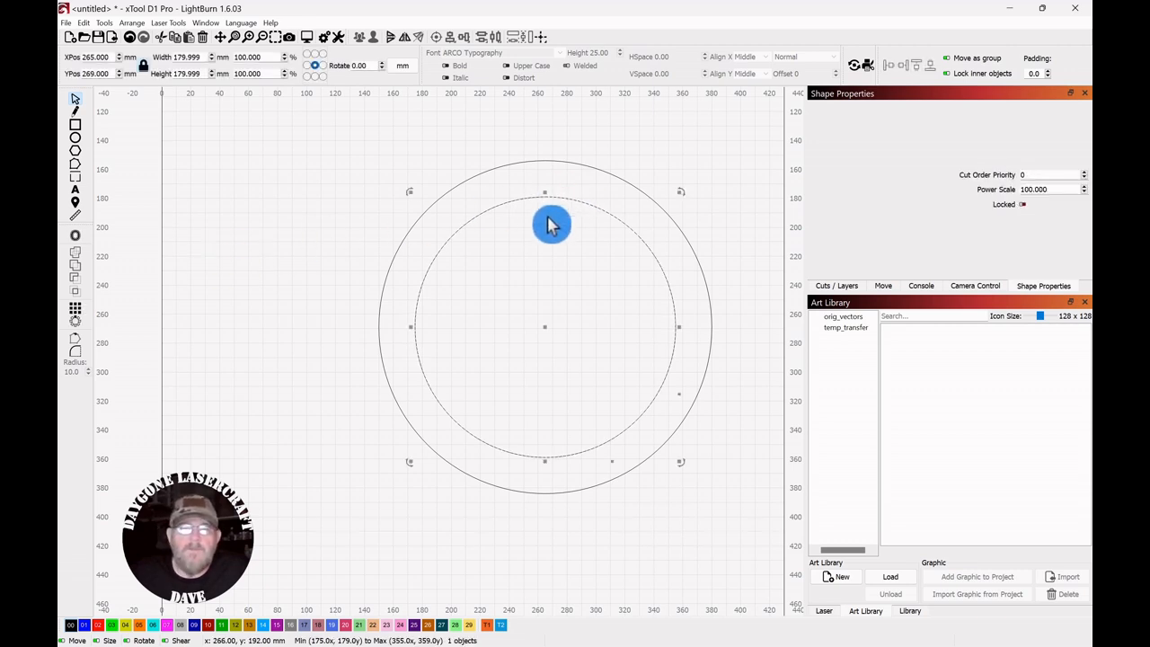
left_click(487, 628)
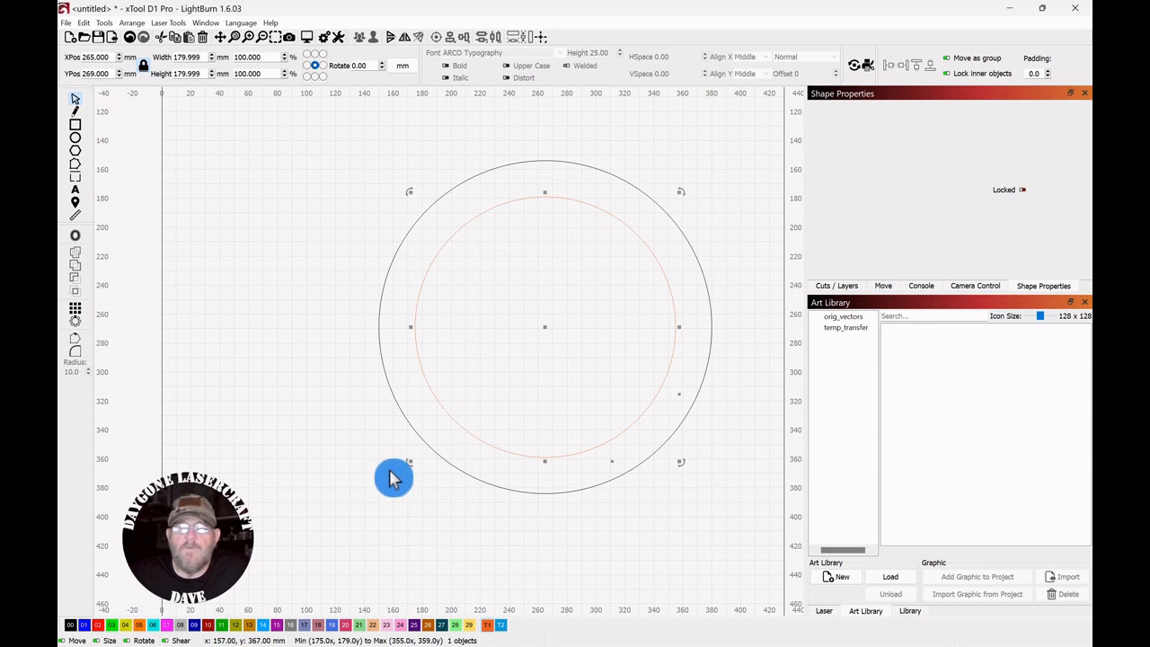
left_click(303, 396)
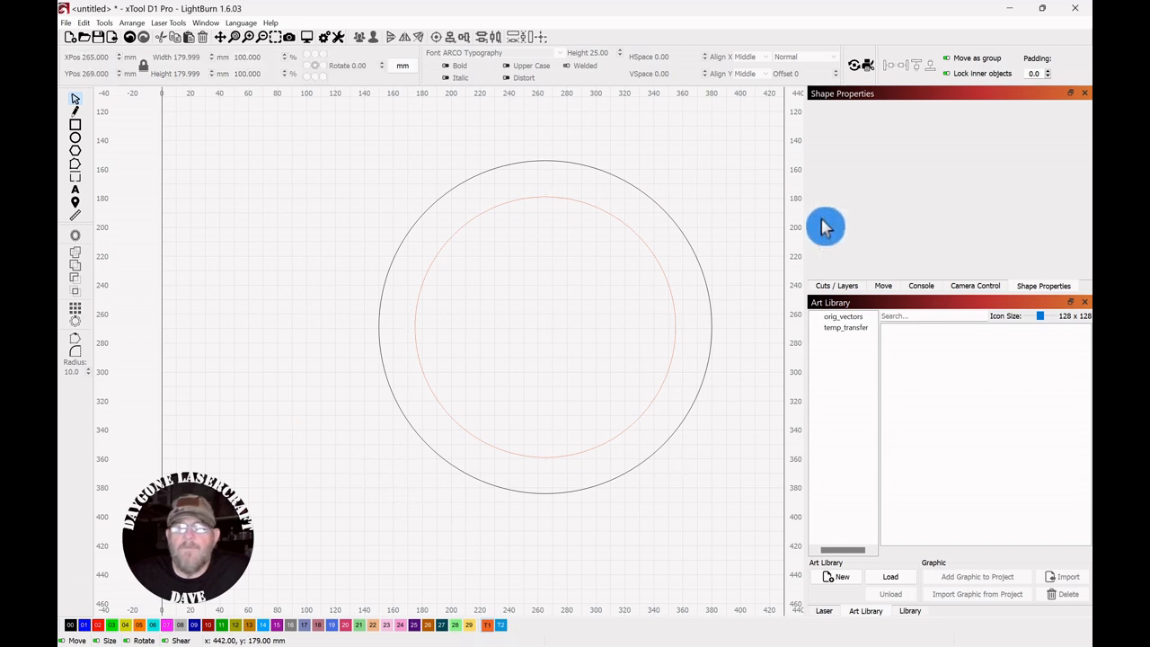
Try enabling framing for tool layer T1 in the layer list, and switch it off again.
left_click(837, 286)
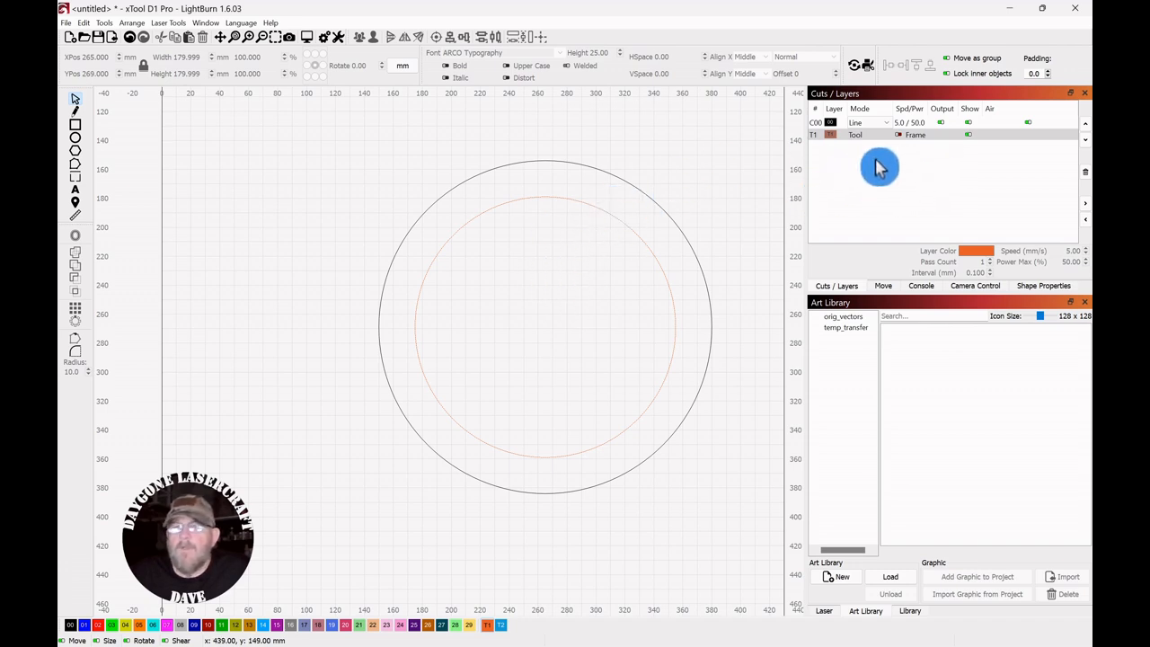
left_click(622, 234)
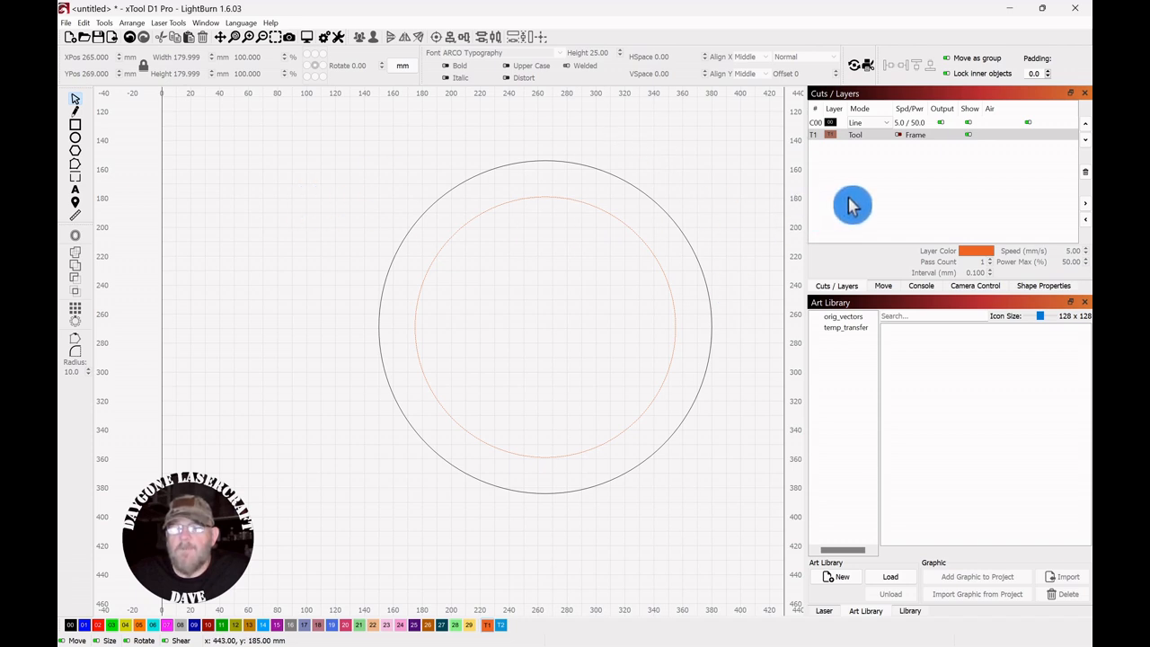
left_click(899, 136)
left_click(899, 237)
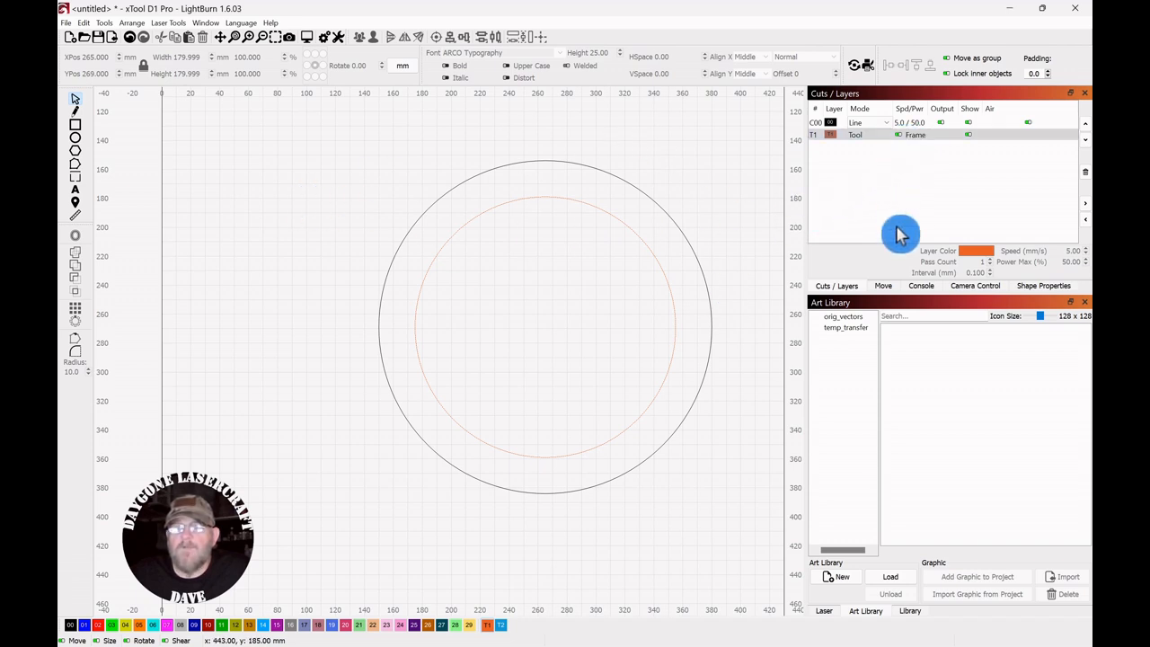
left_click(901, 144)
left_click(881, 236)
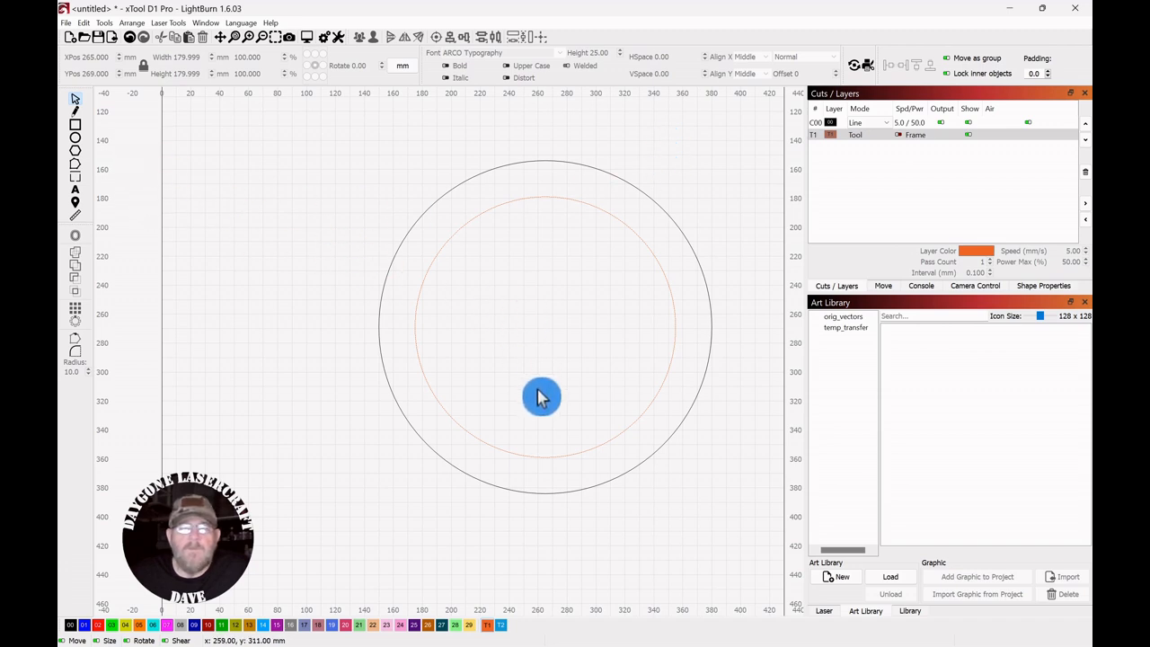
Draw an upright rectangle about 51 mm wide and 89 mm high inside the inner circle.
left_click(77, 125)
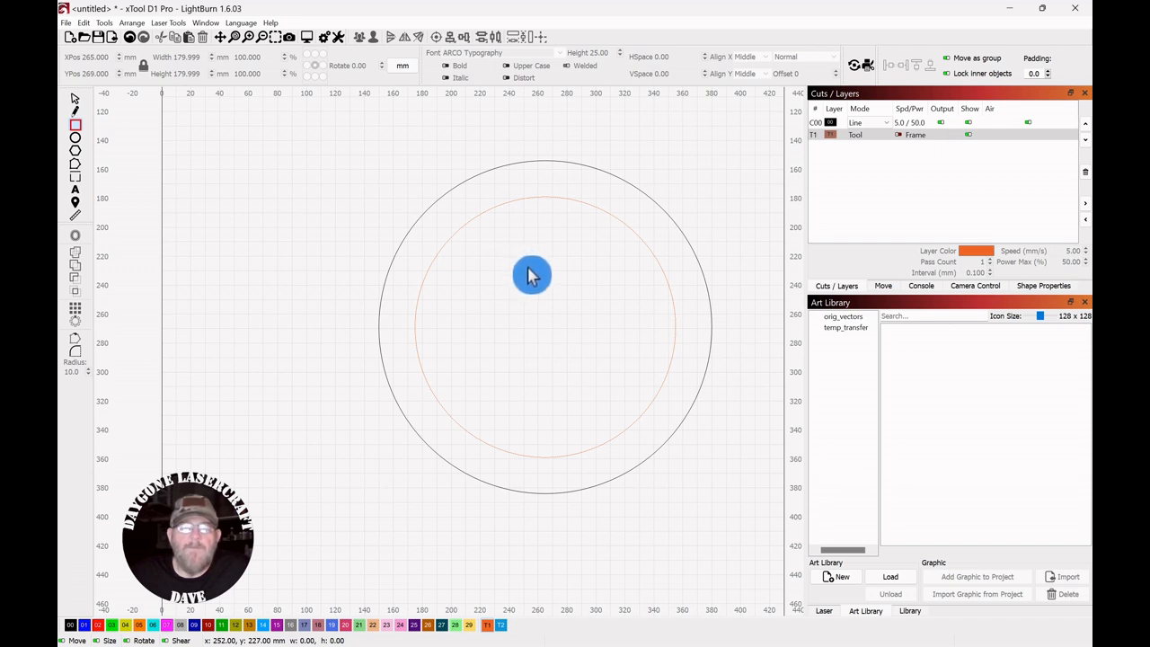
mouse_move(532, 268)
left_mouse_down()
mouse_move(612, 331)
mouse_move(605, 403)
left_mouse_up()
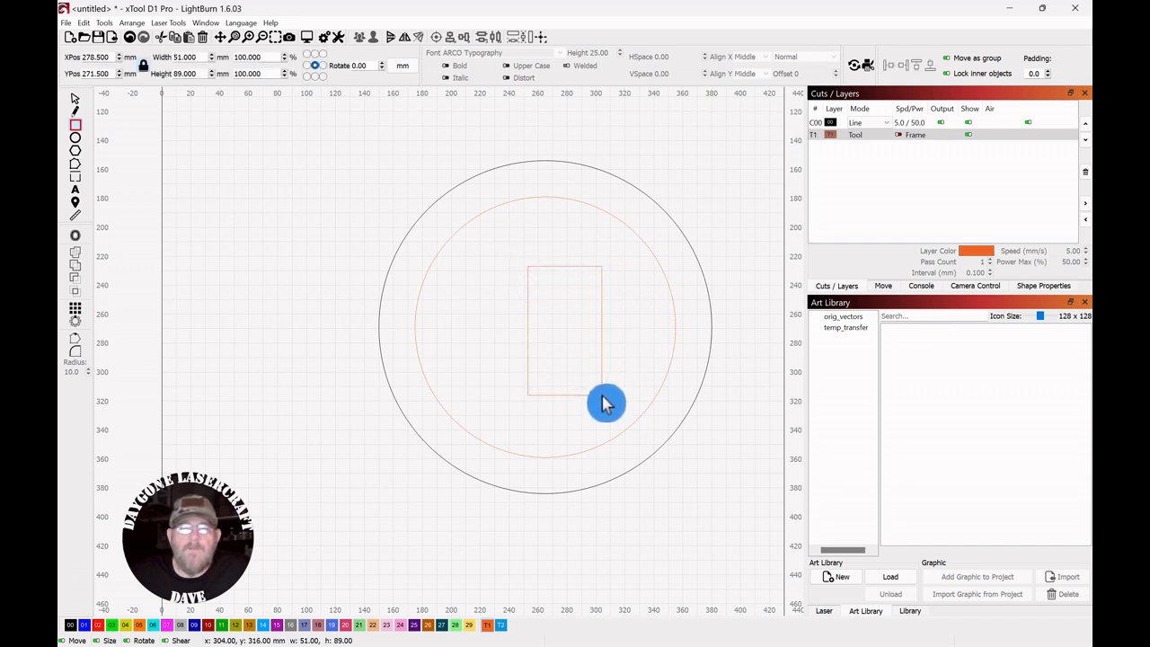
left_click(76, 103)
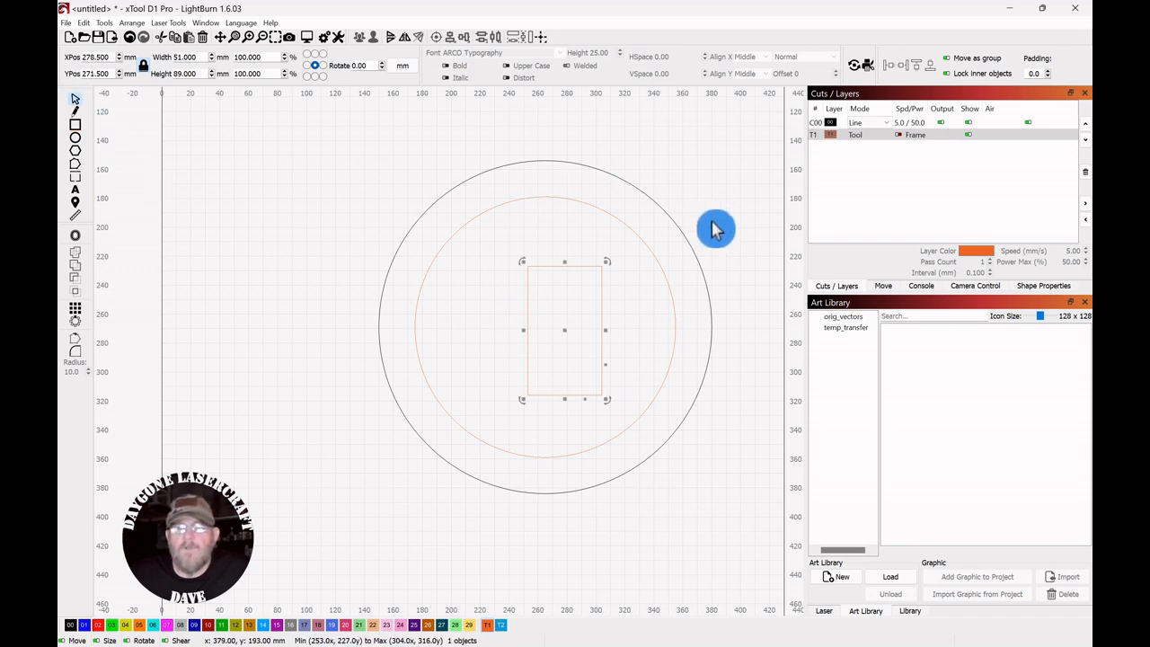
Round the rectangle's corners with a 14 mm corner radius.
left_click(1036, 289)
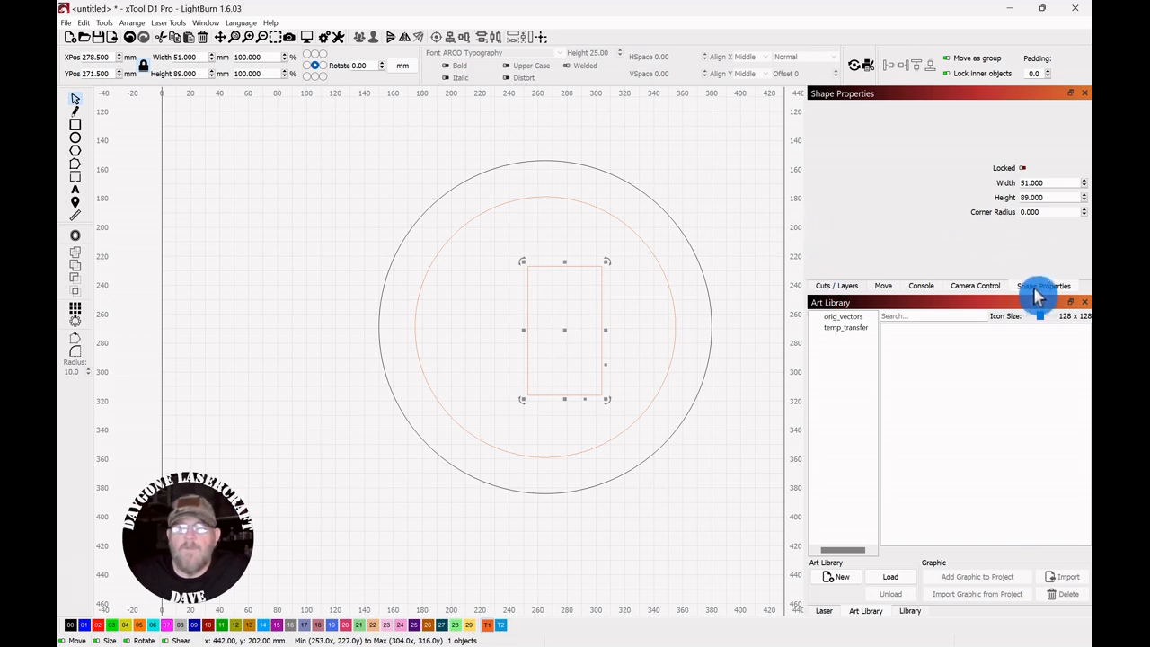
left_click(1084, 208)
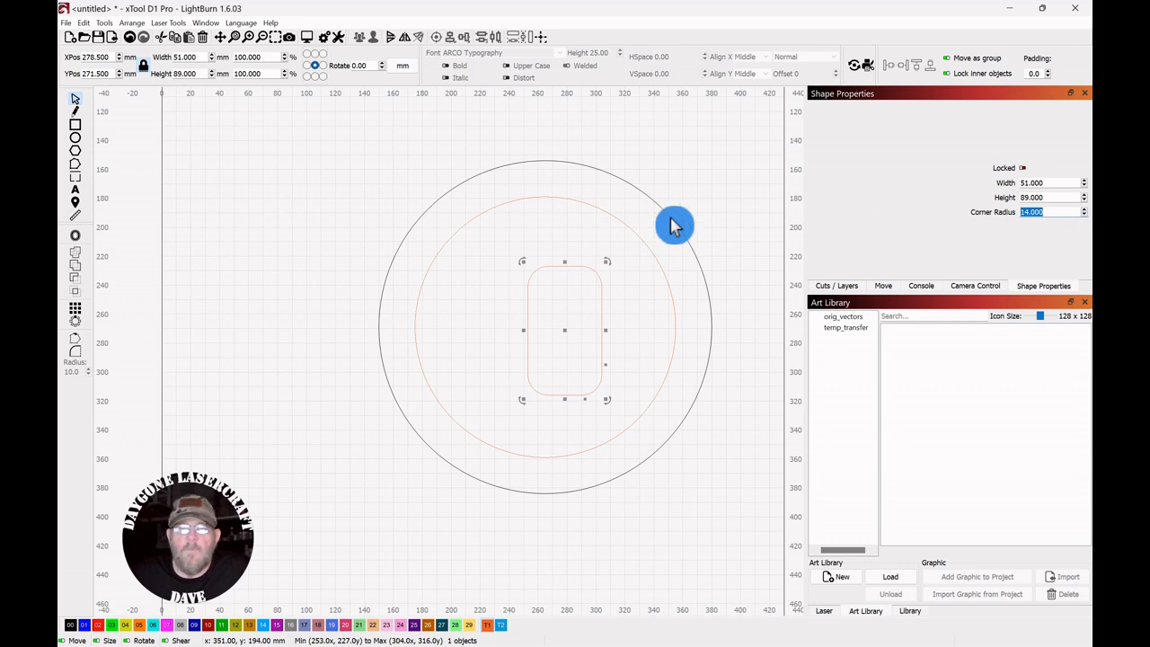
left_click(542, 243)
left_click(563, 309)
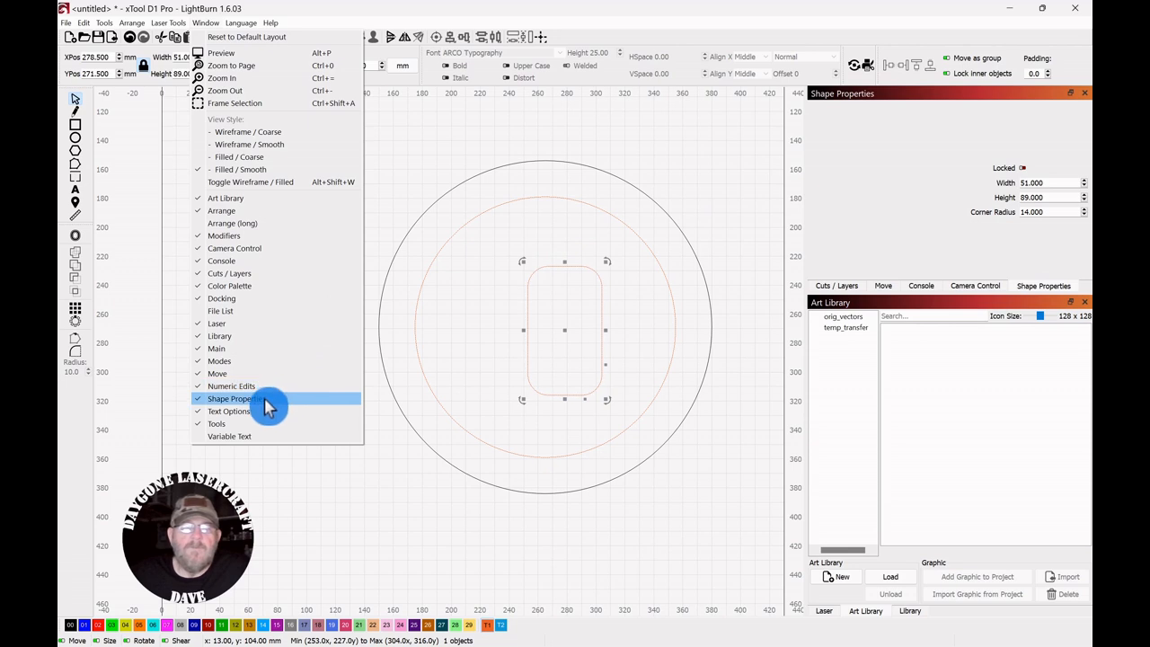
left_click(396, 486)
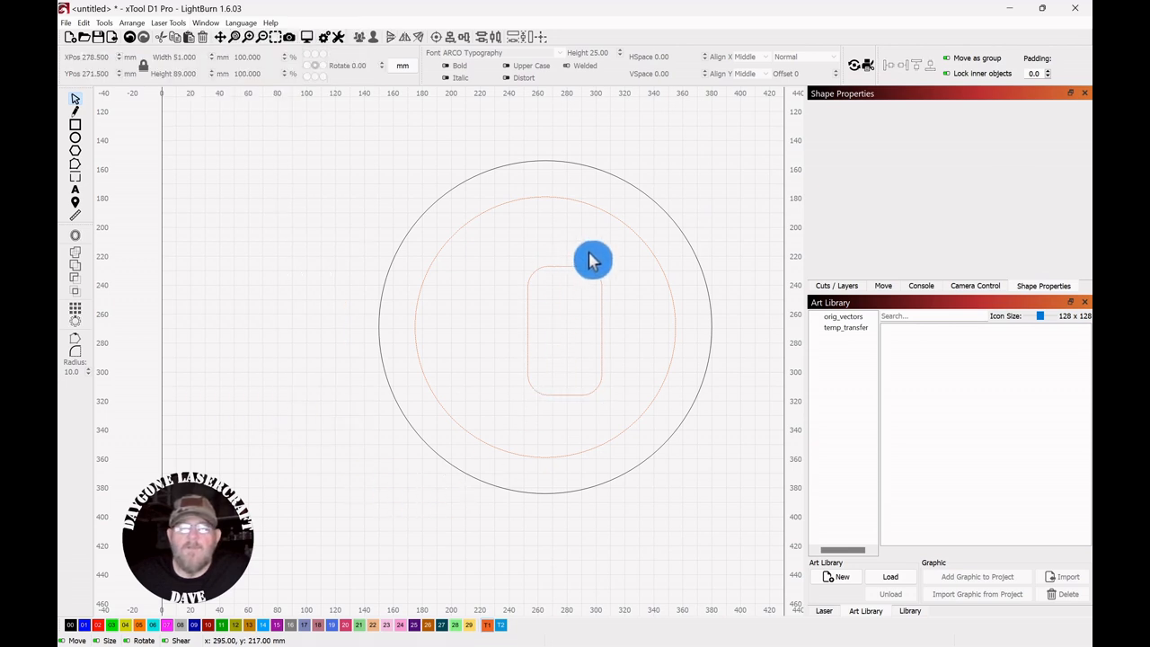
Unlock the rounded rectangle's proportions, resize it to 5 mm wide by 50 mm high, and assign it to black layer 00.
left_click_drag(588, 253, 545, 333)
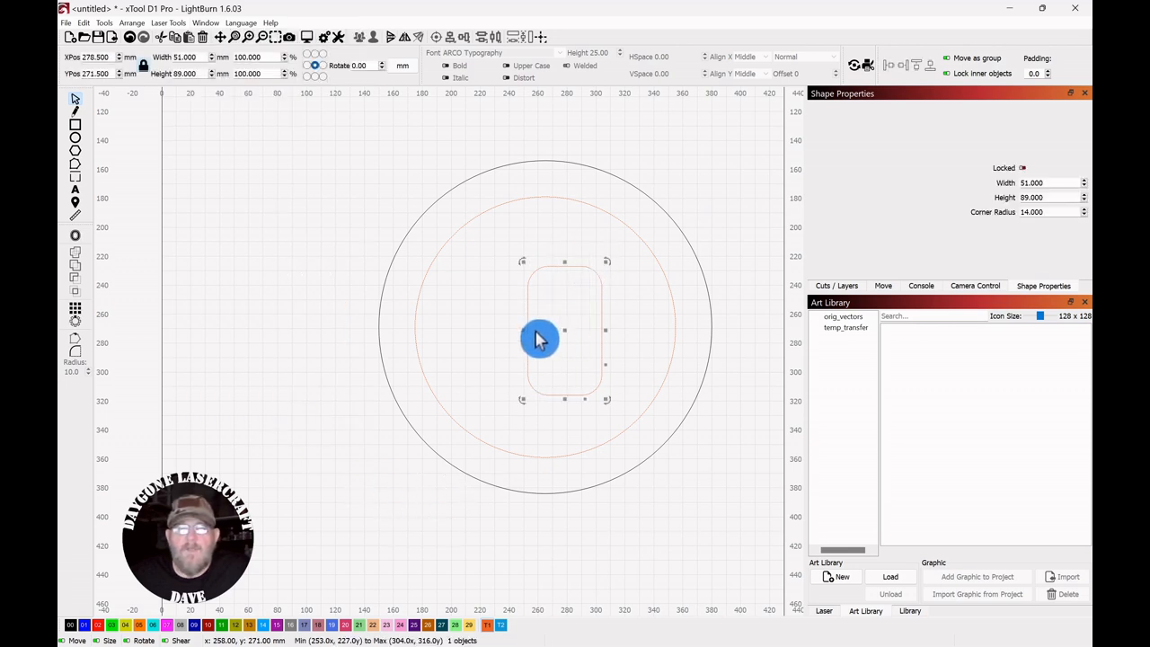
left_click(162, 63)
type("5")
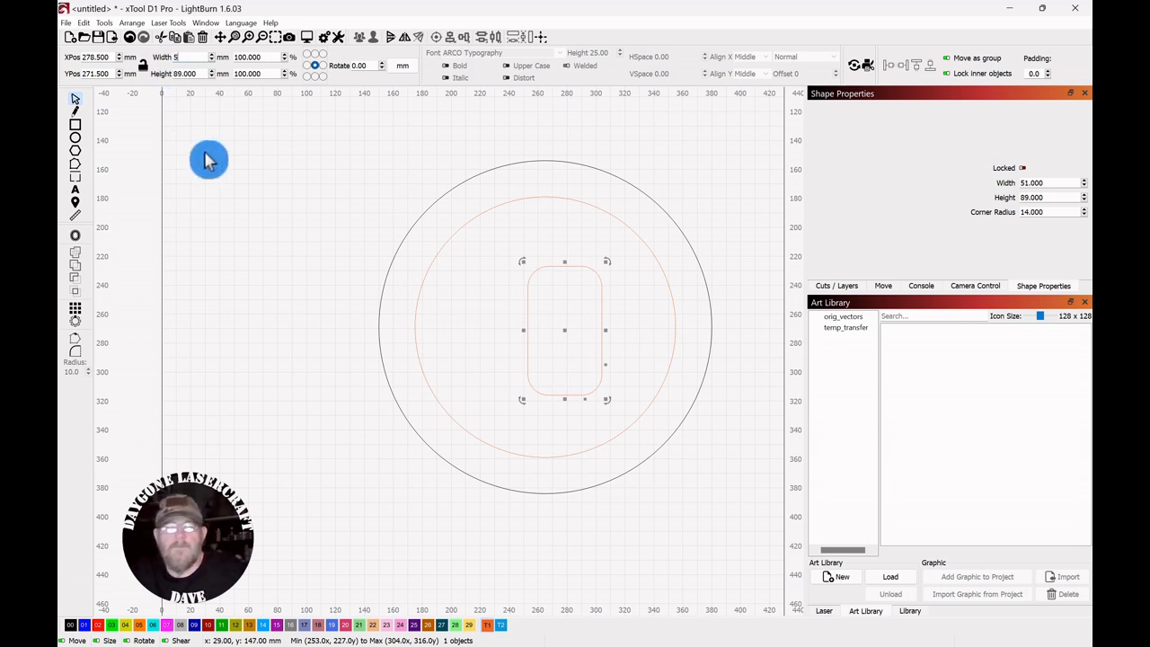
key("Tab")
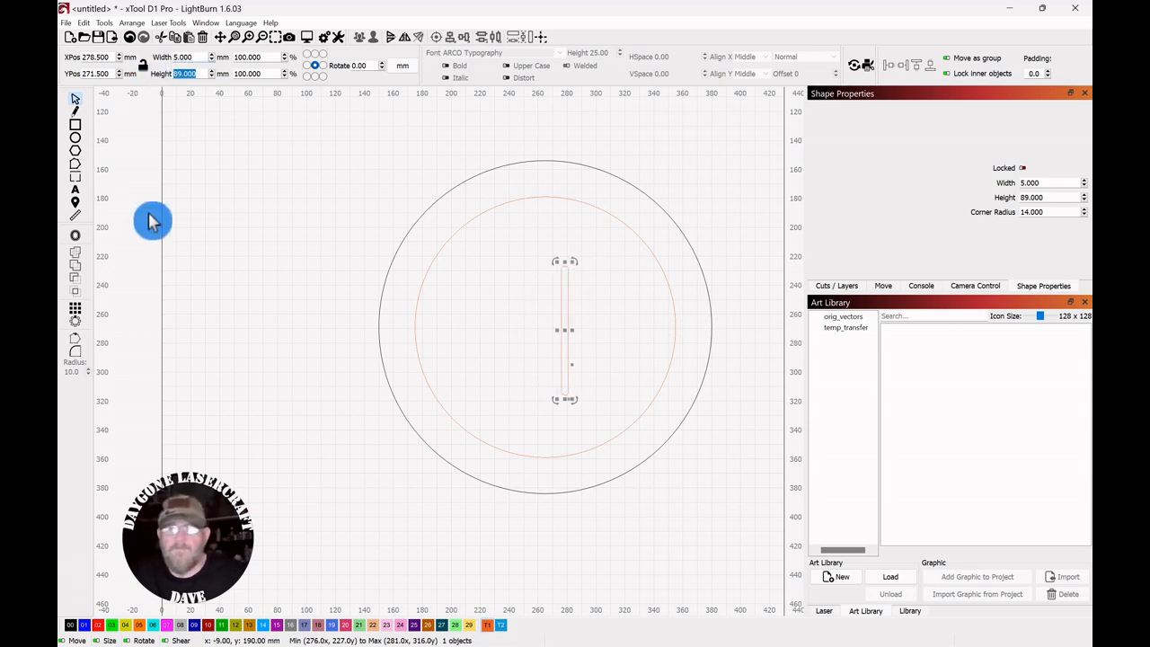
left_click(235, 247)
left_click_drag(589, 276, 539, 406)
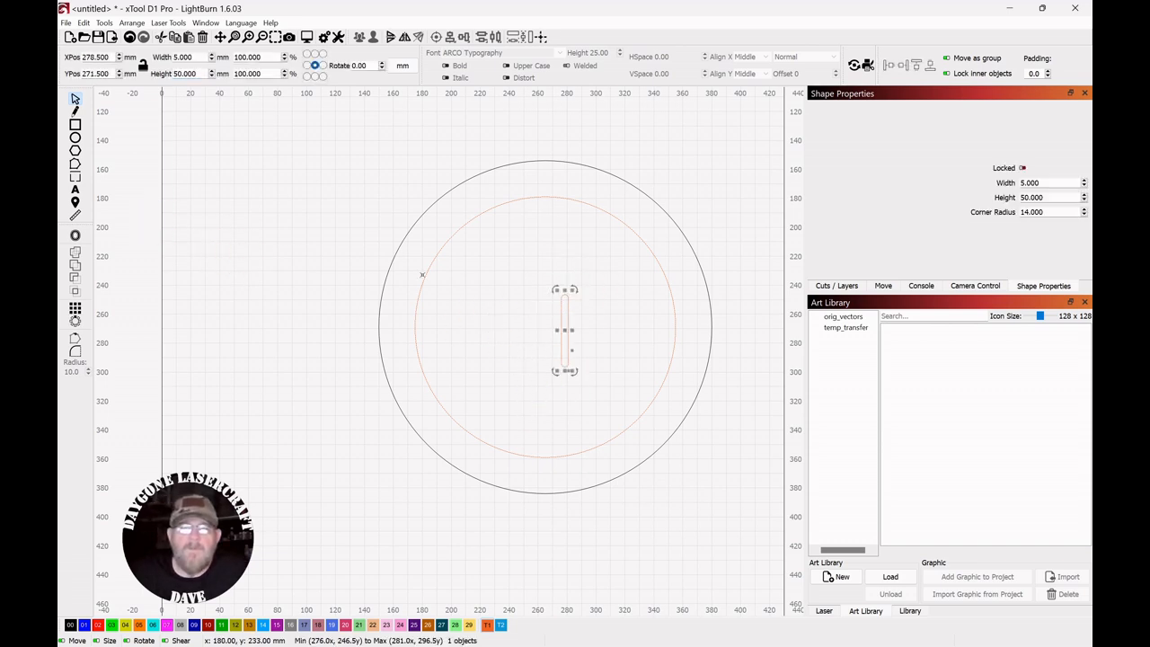
left_click(72, 627)
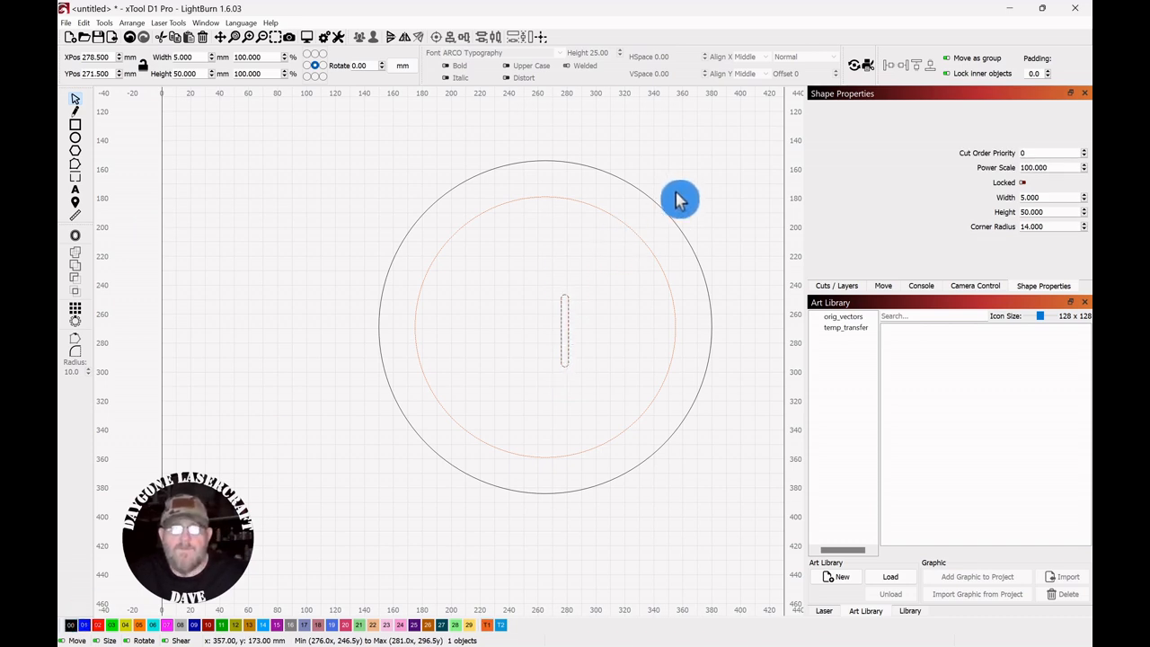
Centre the rounded slot on the outer 230 mm circle.
left_click(657, 222, "shift")
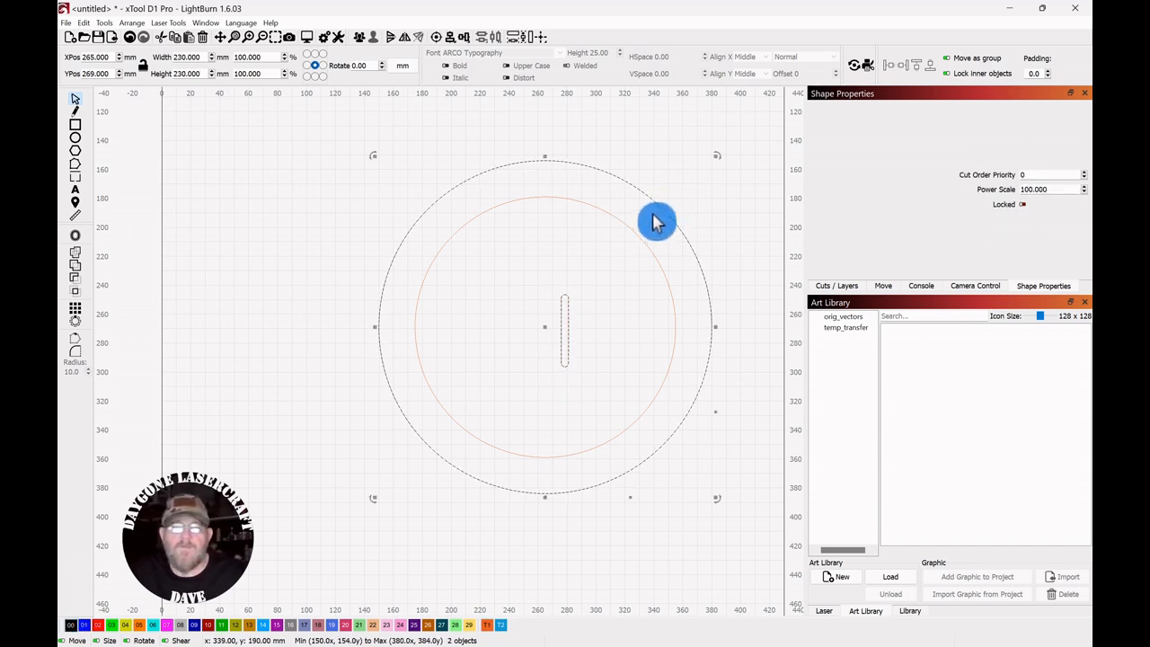
left_click(436, 39)
left_click(207, 239)
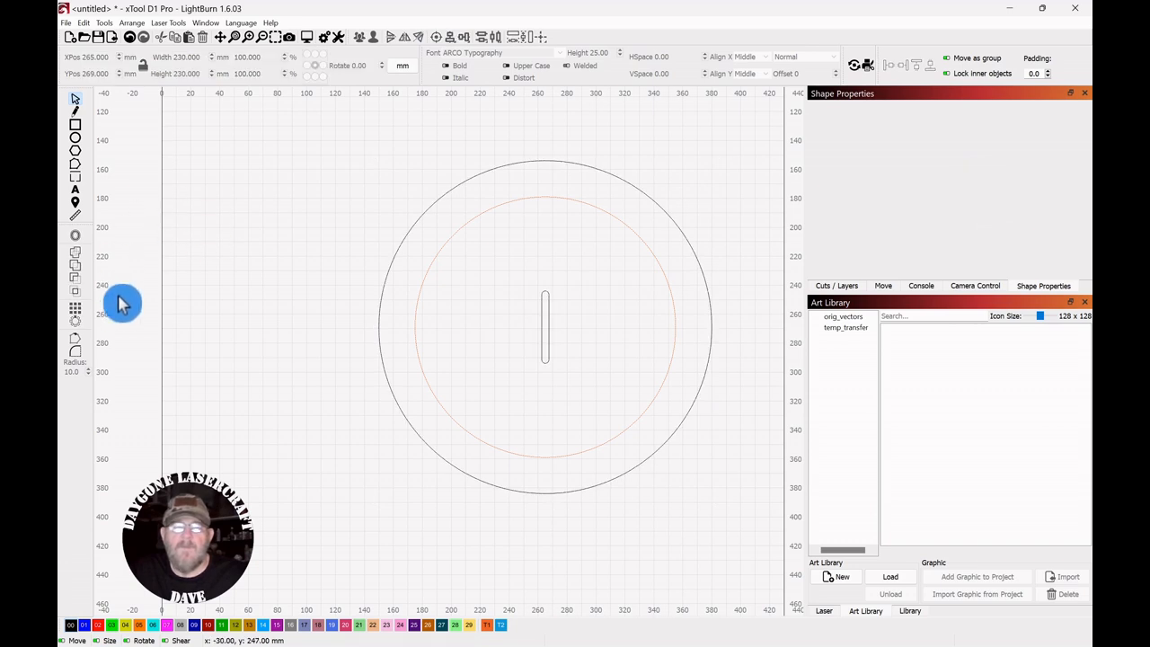
Group the centred slot with the outer circle, leaving the inner guide circle out.
left_click_drag(565, 275, 526, 359)
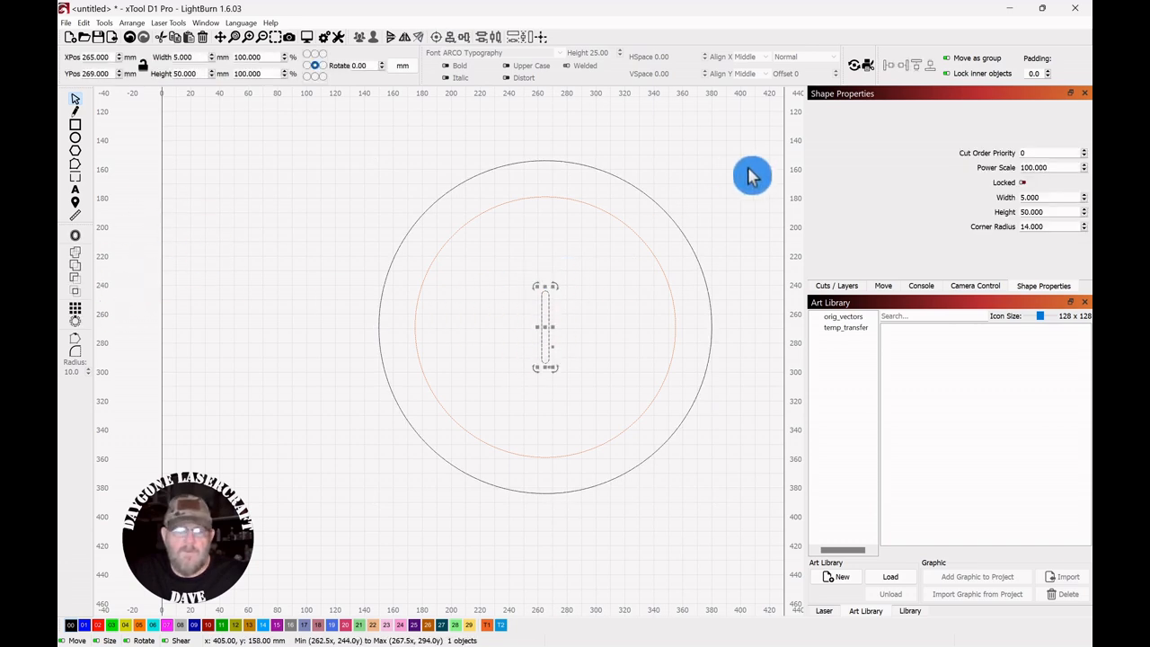
left_click(670, 244, "shift")
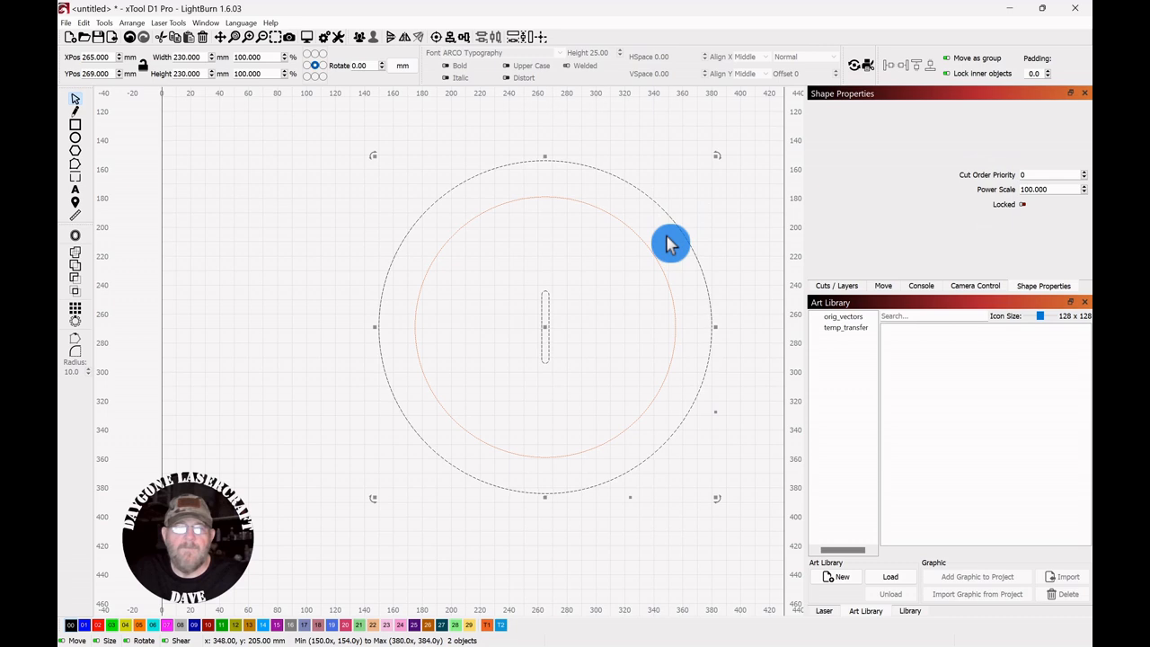
left_click(359, 41)
left_click(294, 229)
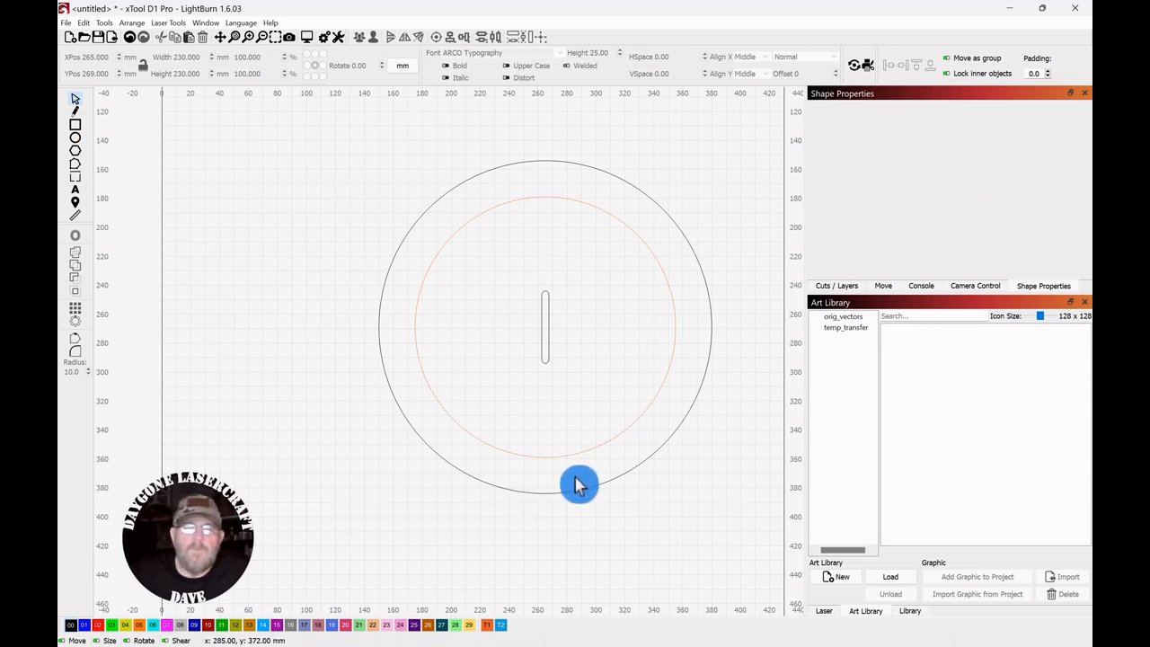
Draw a horizontal rectangle about 36 mm wide and 10 mm high between the two circles at their lower edge.
left_click(76, 128)
left_click_drag(519, 469, 573, 483)
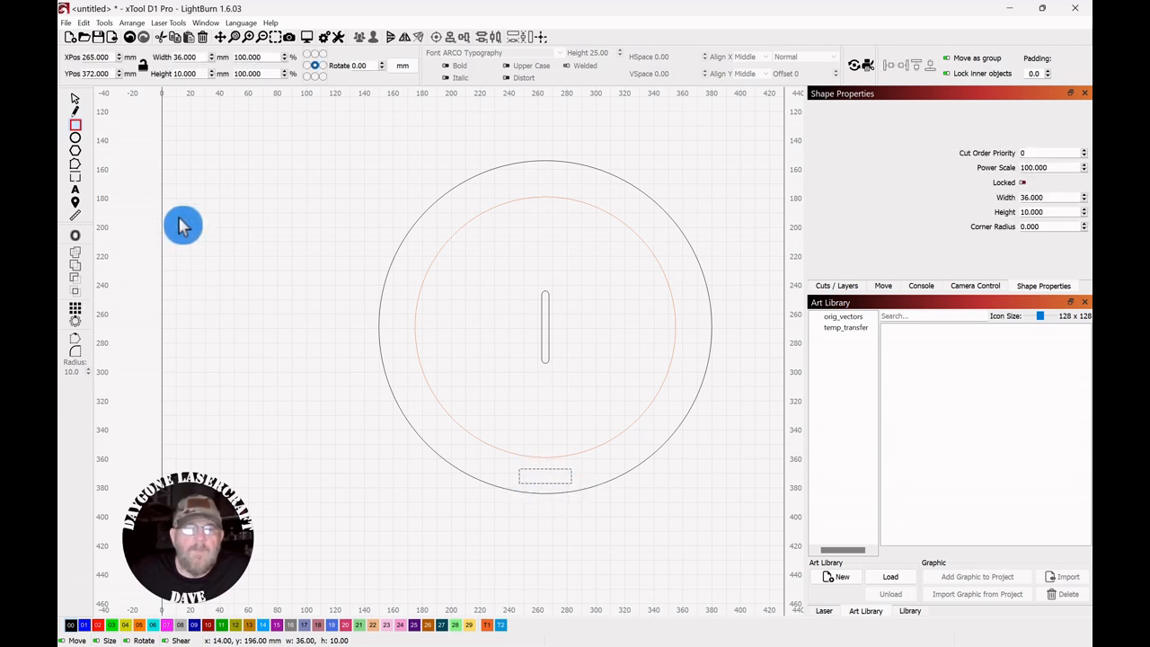
left_click(75, 103)
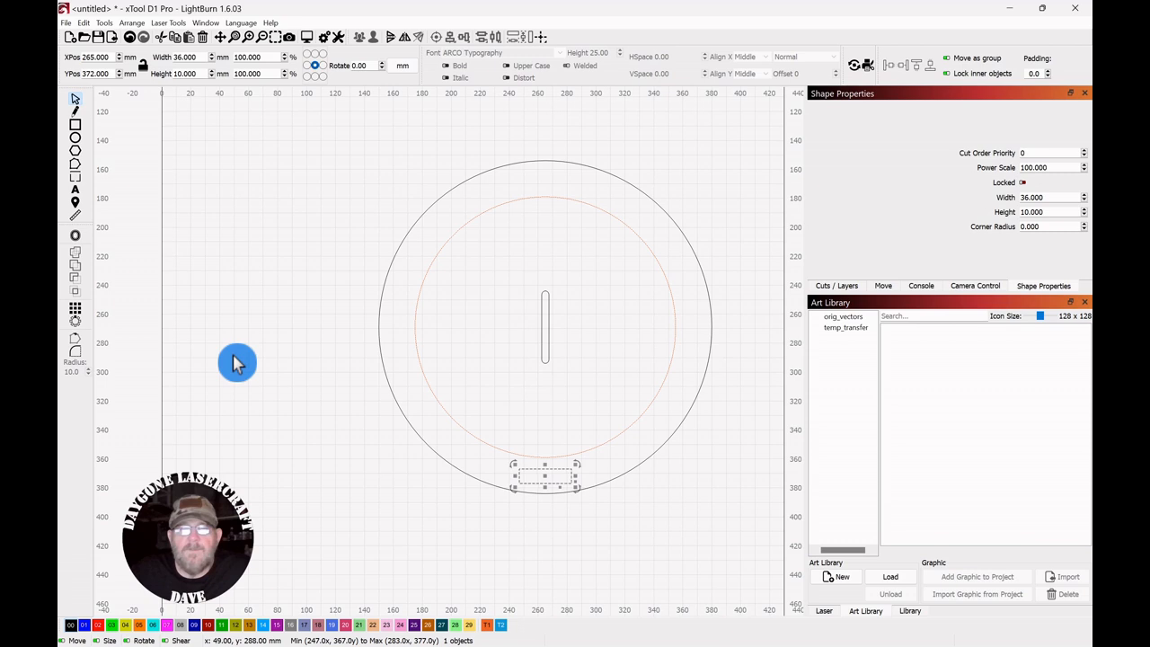
Resize the small rectangle to 30 mm wide by 4.8 mm high.
left_click(195, 73)
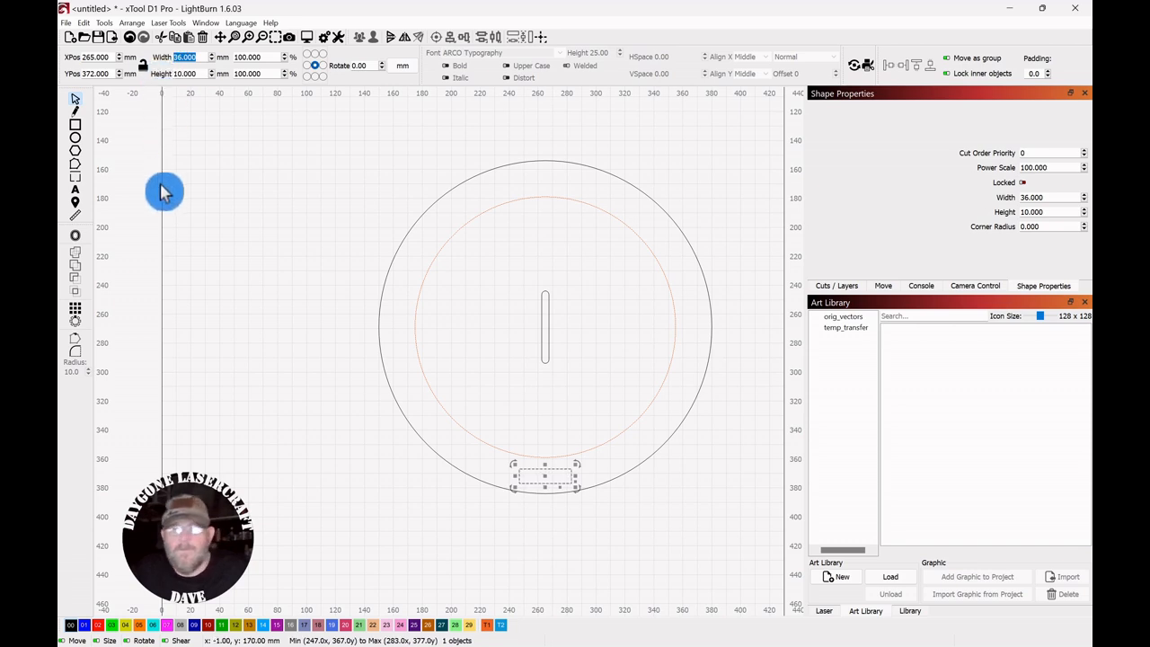
type("30")
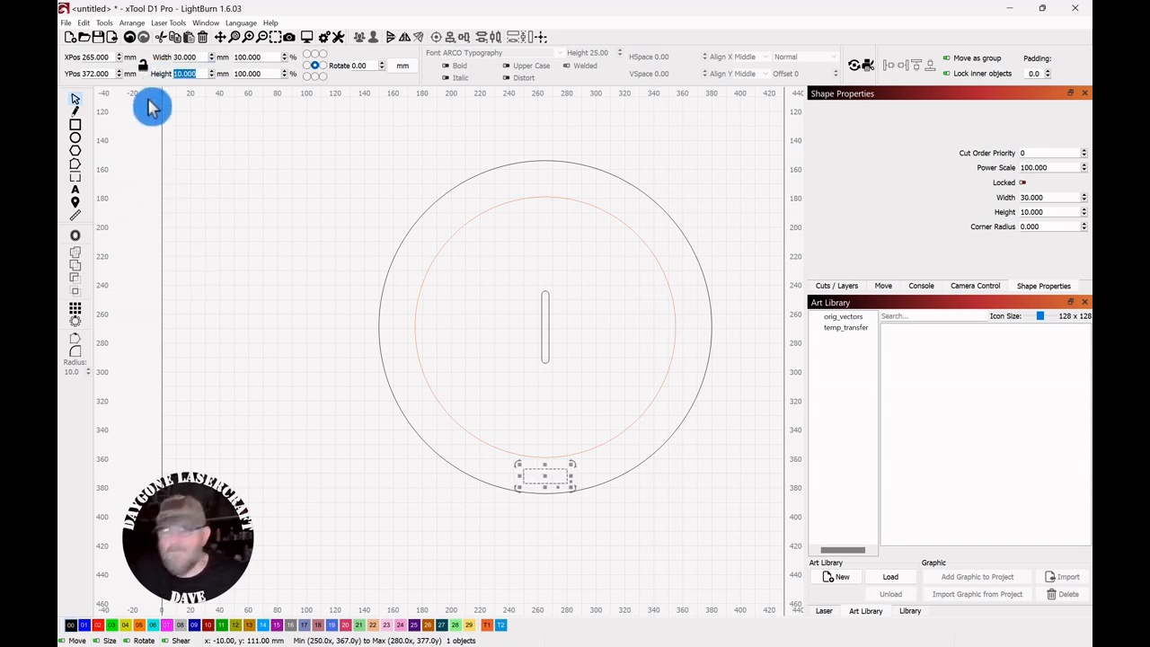
type("4")
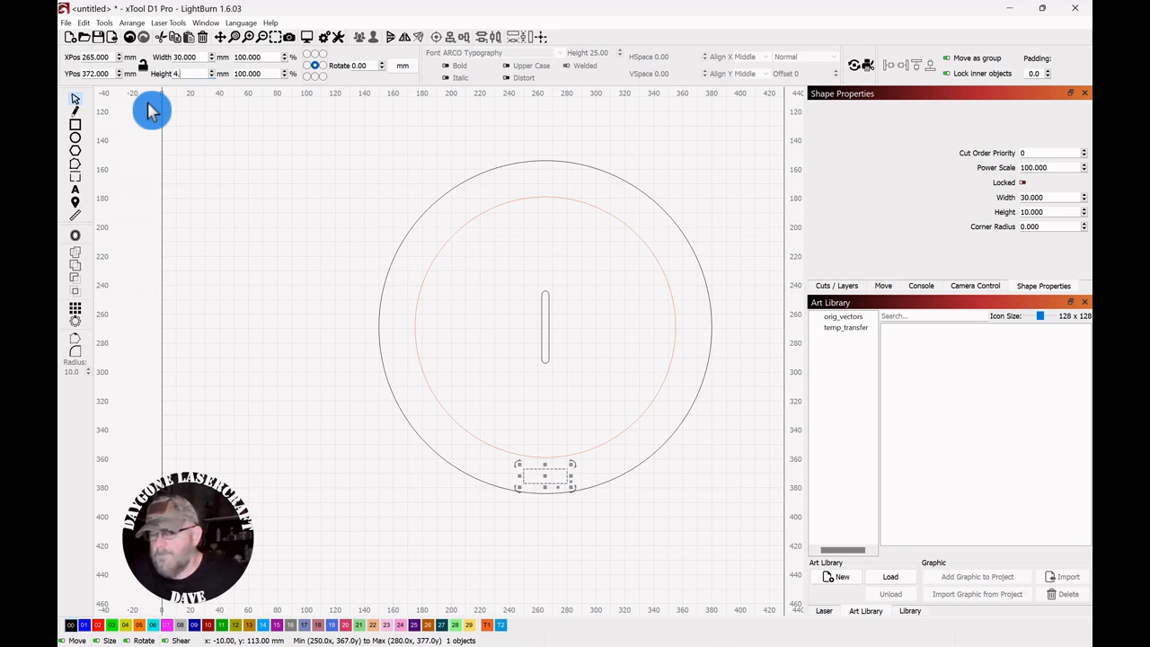
type(".8")
left_click(458, 389)
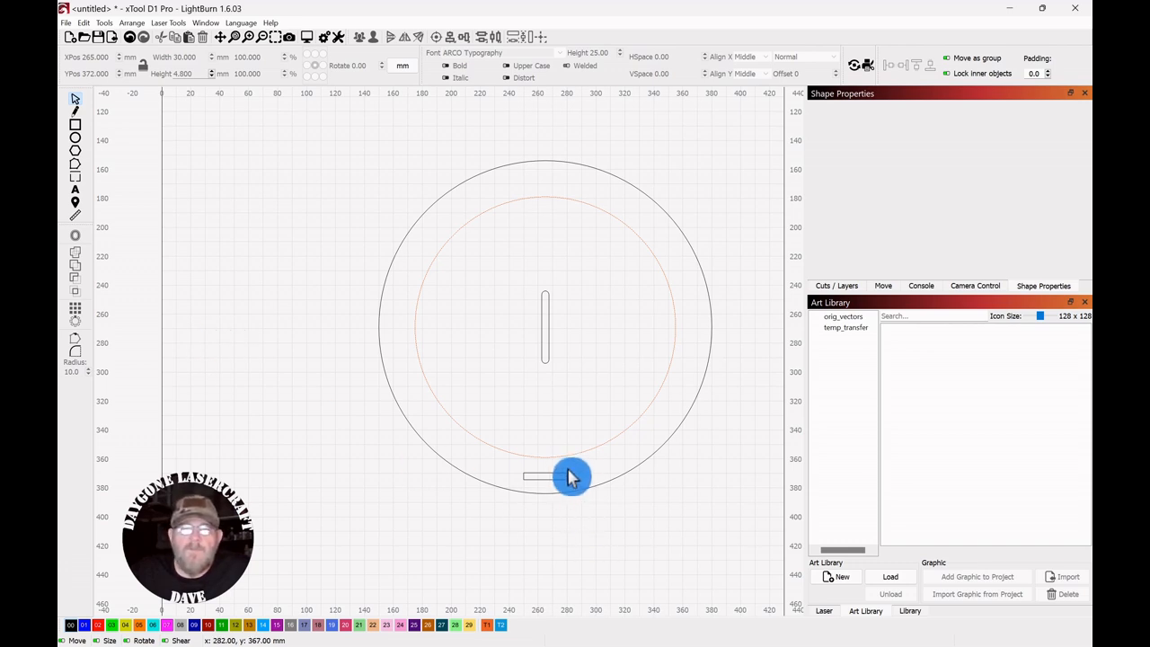
Align the small rectangle with the grouped outer circle using Align V-Center.
left_click(535, 486)
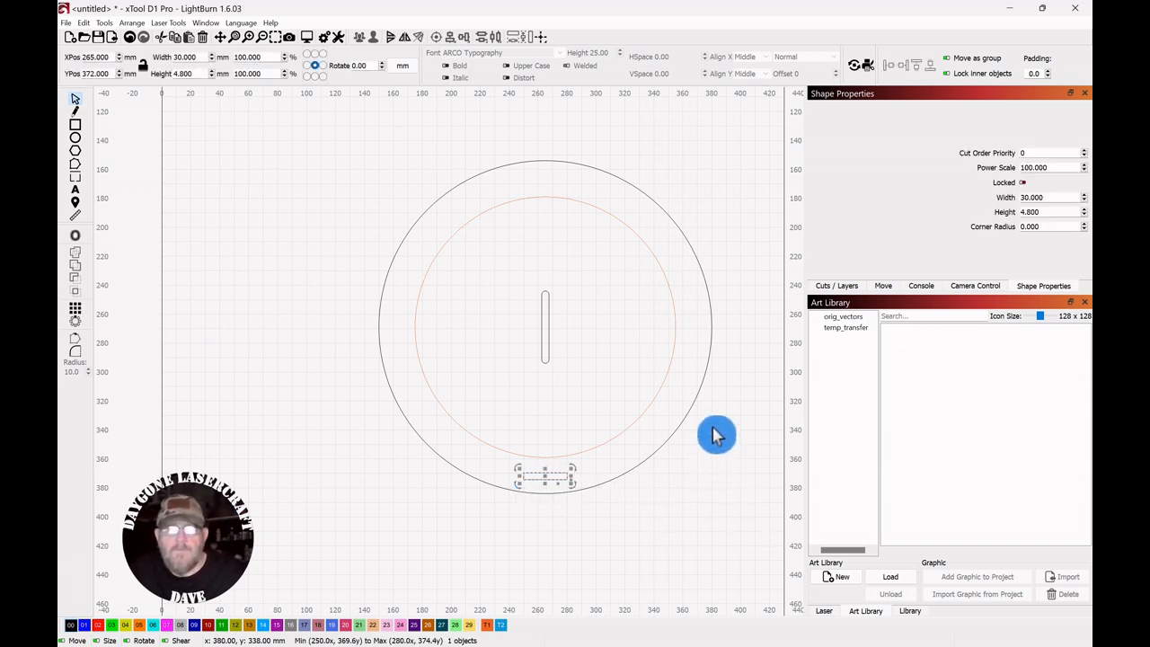
left_click(679, 437, "shift")
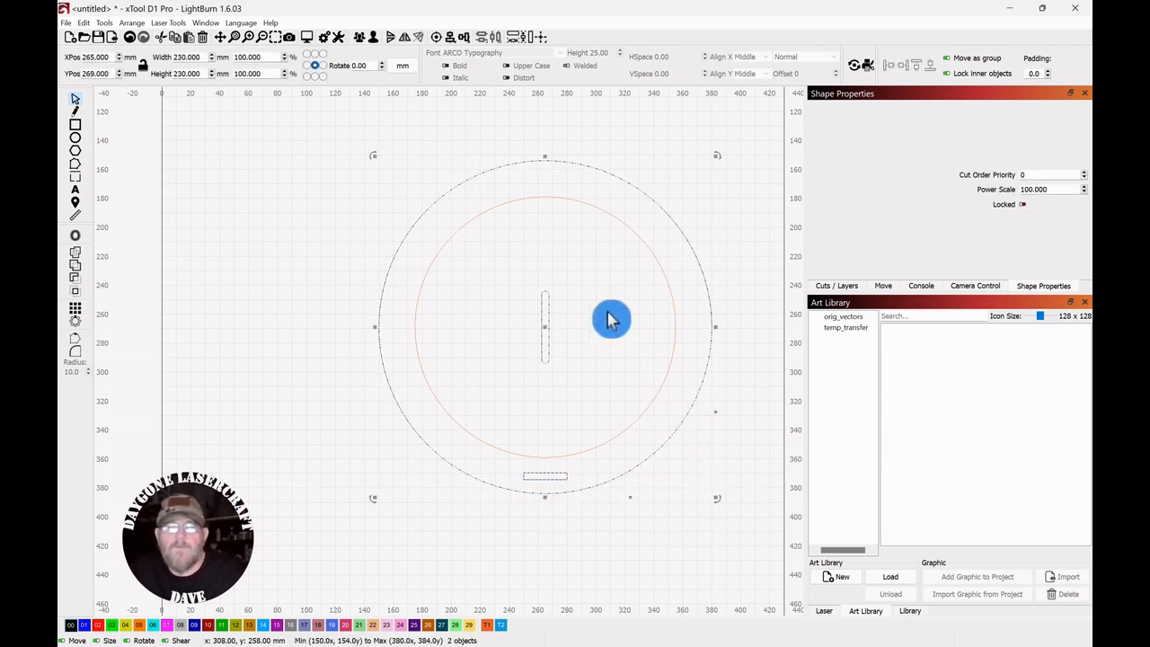
left_click(450, 37)
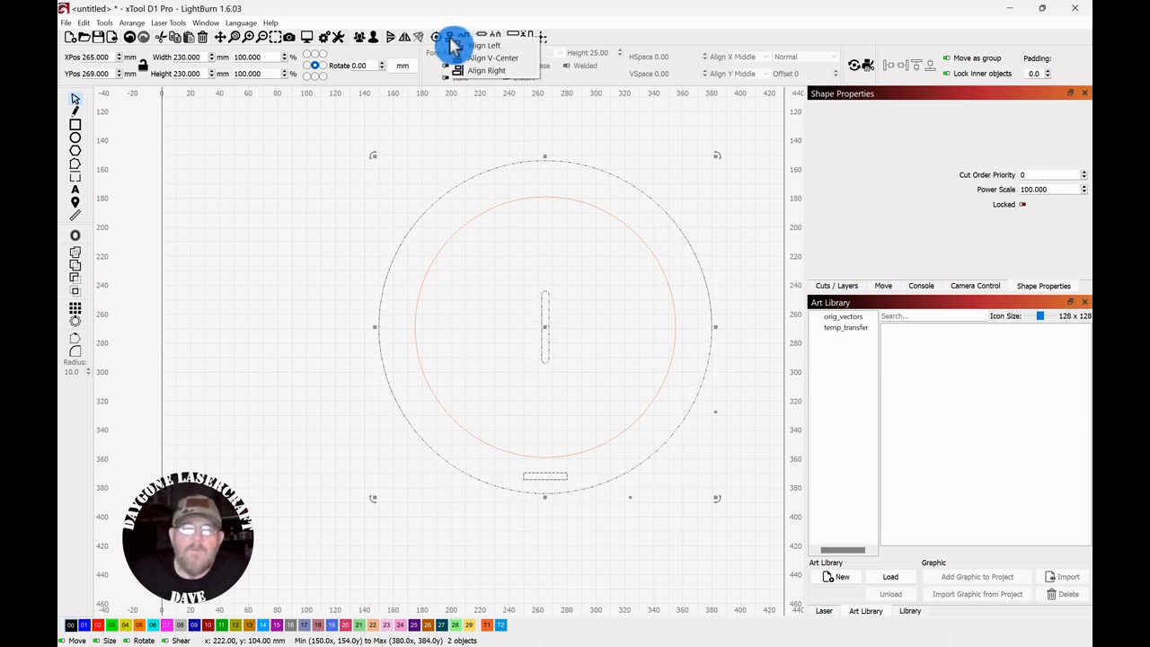
left_click(491, 61)
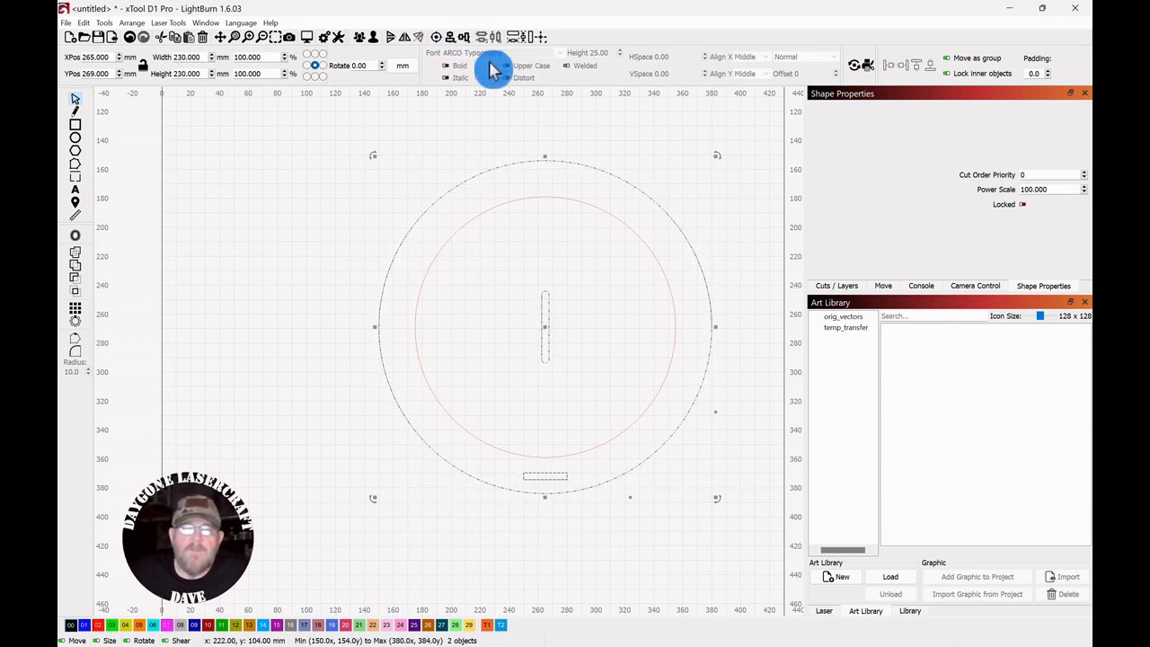
left_click(308, 277)
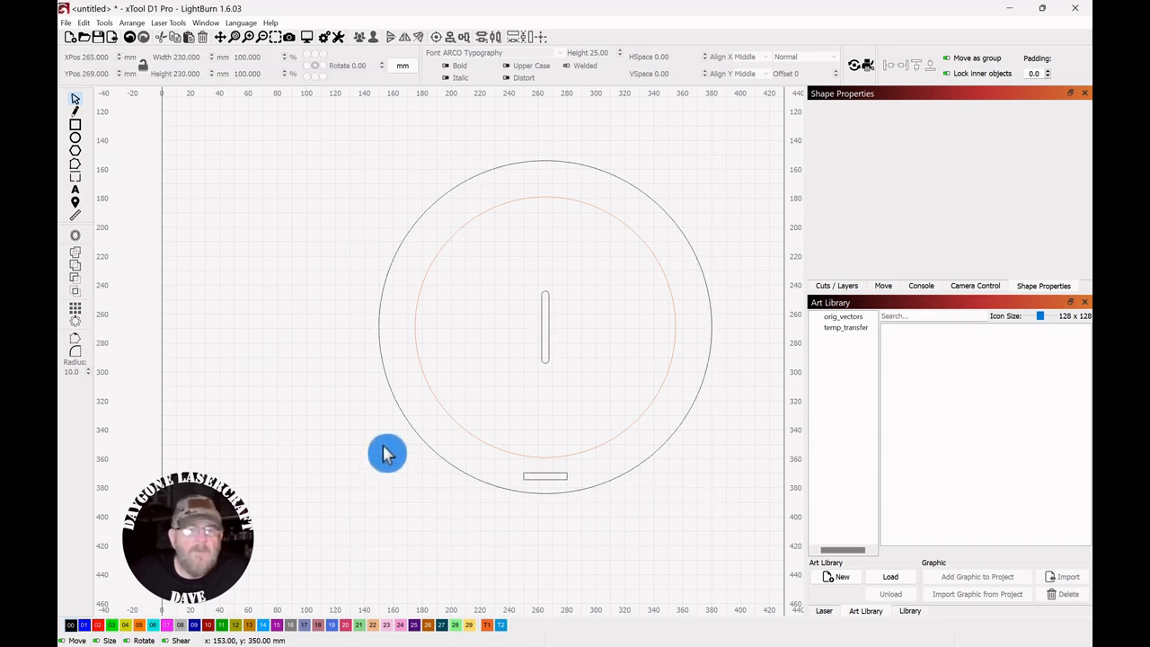
Copy the 30 × 4.8 mm rectangle and paste the duplicate in the empty workspace left of the circles.
left_click_drag(672, 477, 495, 496)
left_click(456, 486)
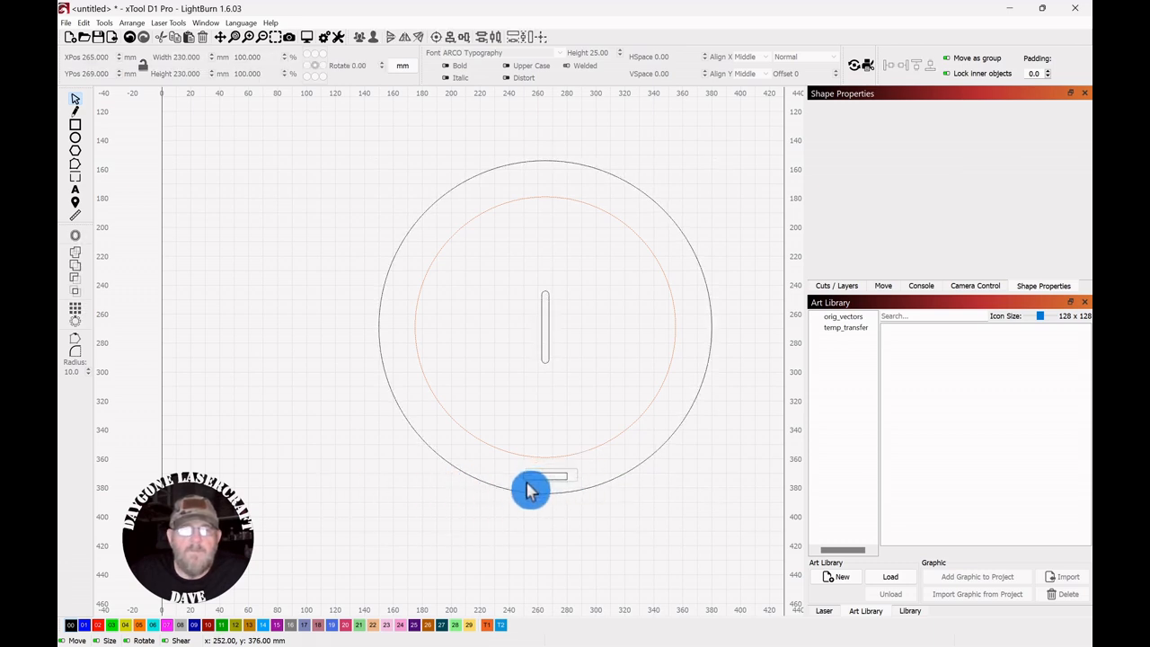
left_click(529, 490)
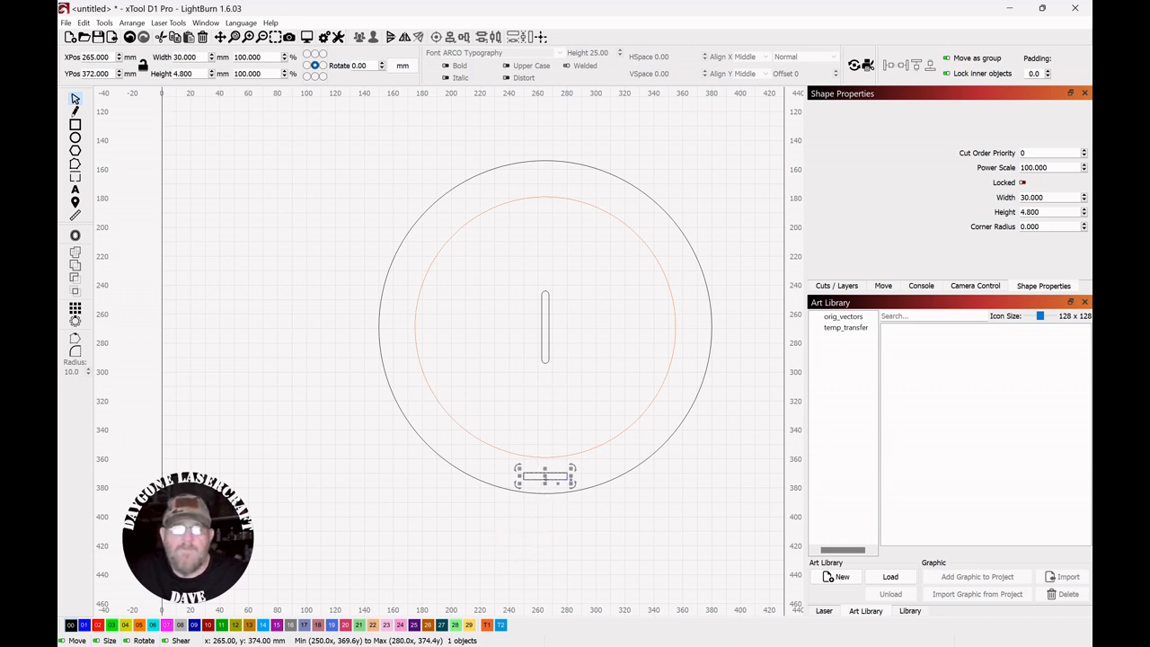
key("ctrl+v")
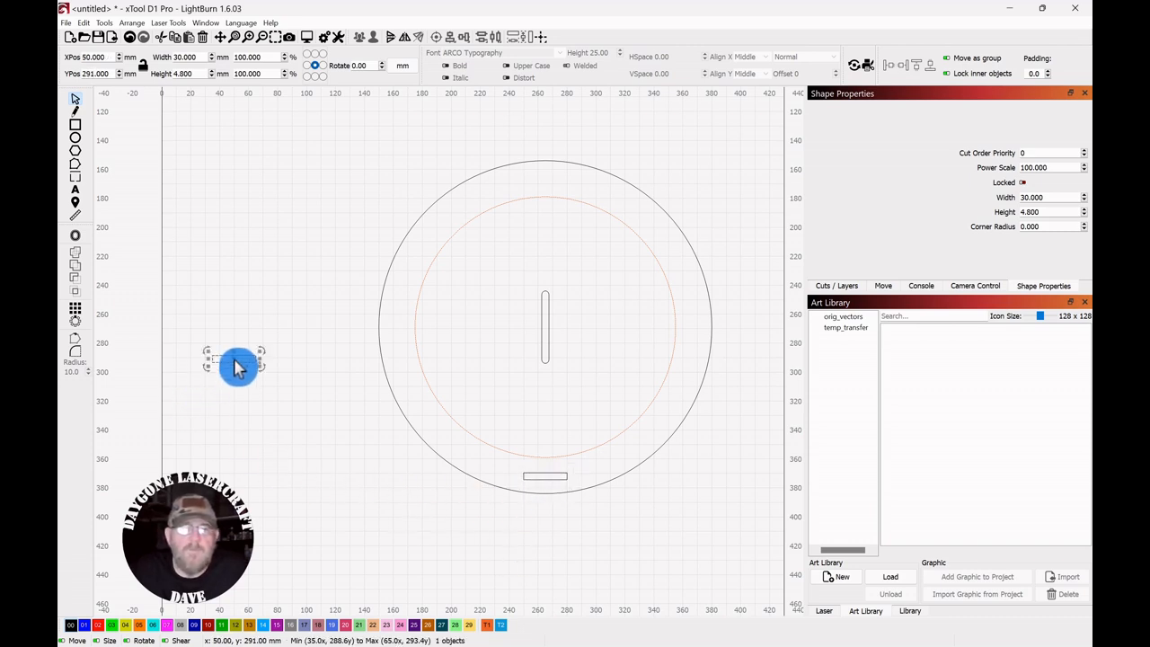
left_click(297, 430)
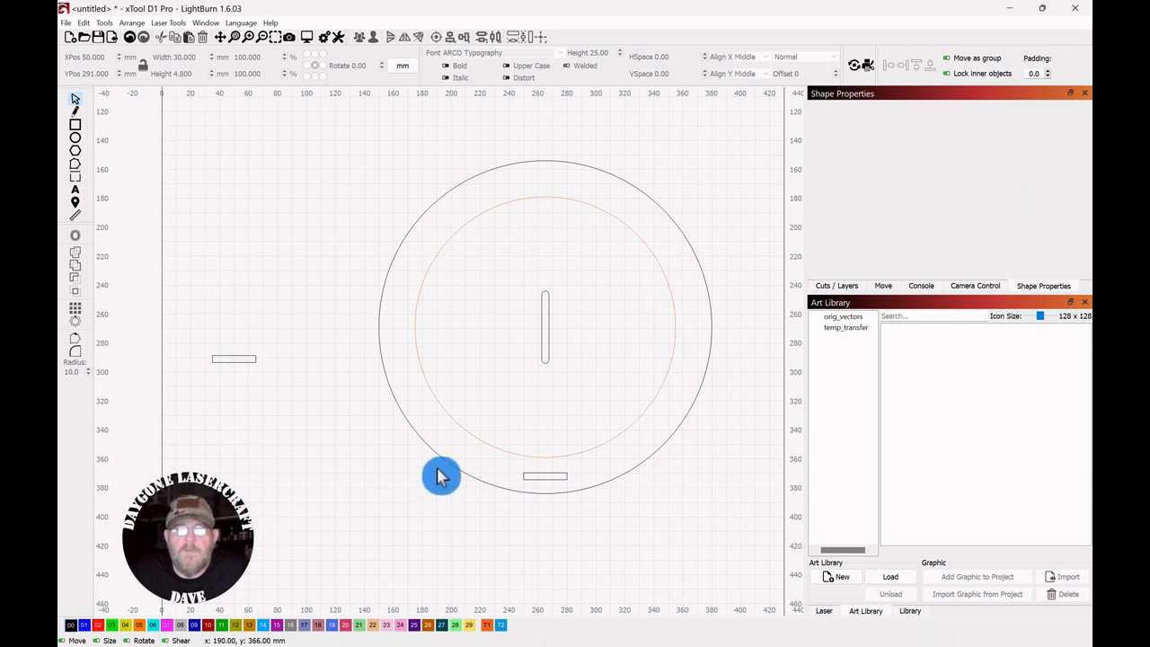
Group the lower slot with the outer circle, then move the whole base with its guide circle about 168 mm to the right.
left_click_drag(649, 480, 475, 506)
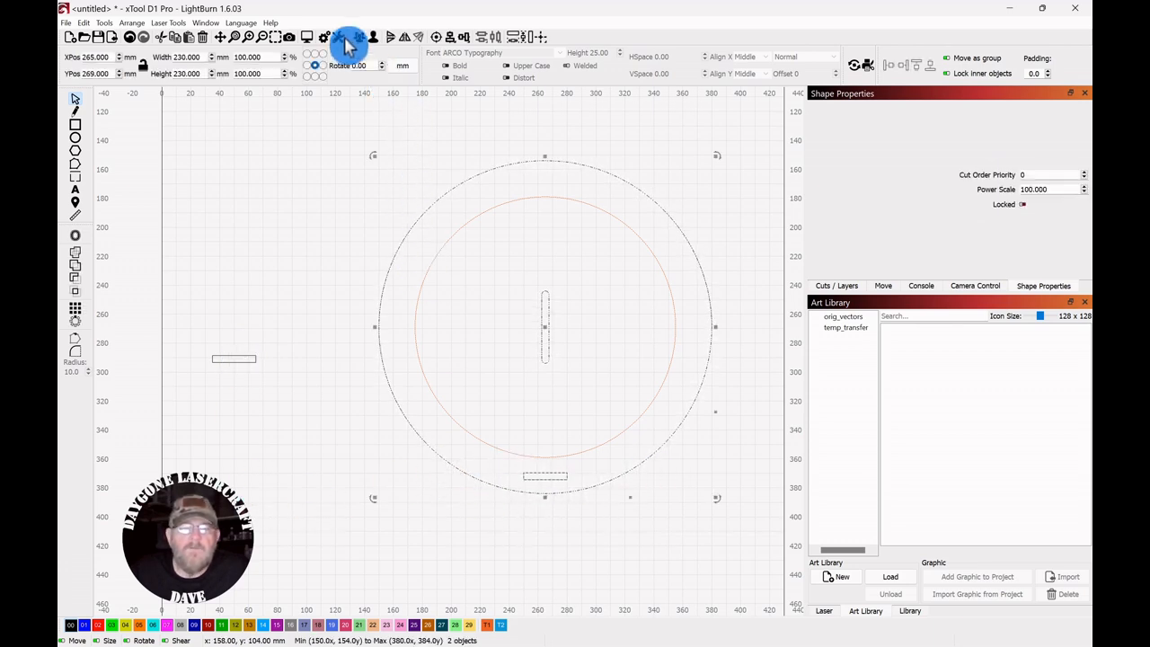
left_click(257, 210)
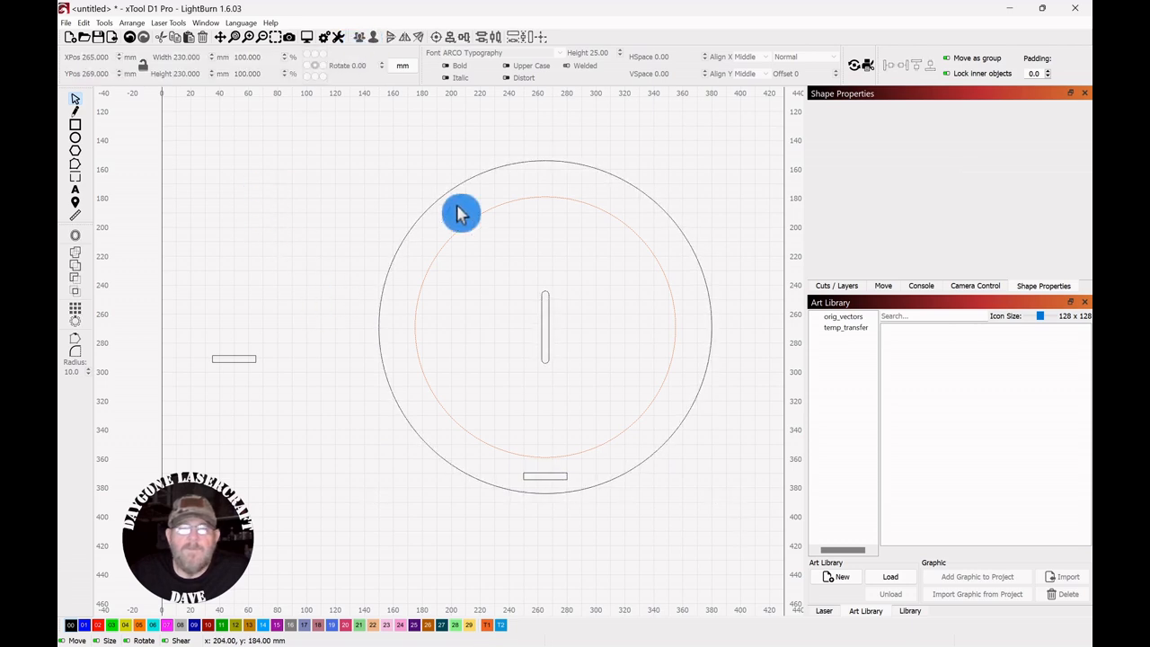
left_click_drag(681, 168, 404, 455)
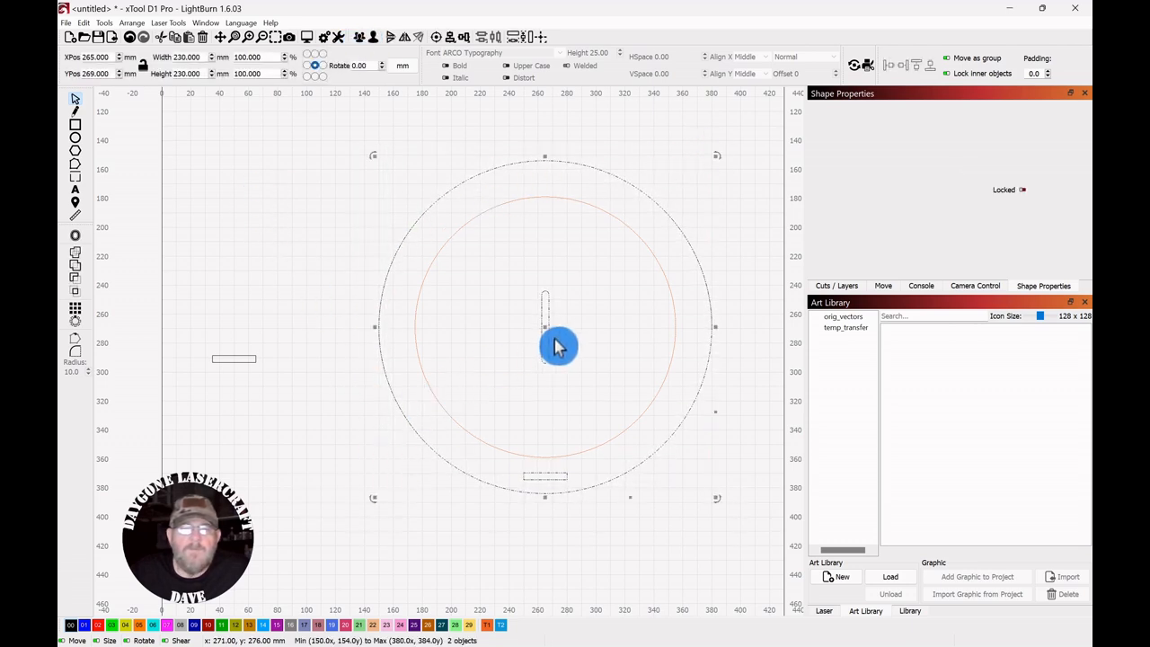
left_click_drag(548, 327, 789, 332)
left_click(393, 353)
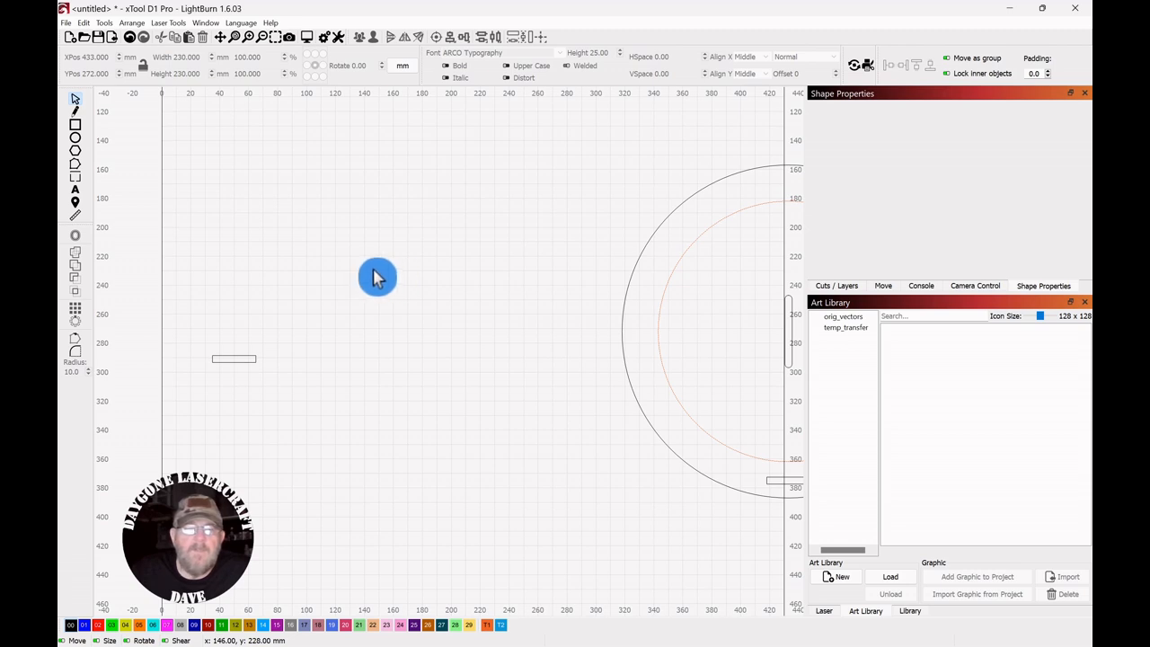
Add the two-line text "NANA'S" / "KITCHEN" in the empty area above the duplicated rectangle.
left_click(75, 192)
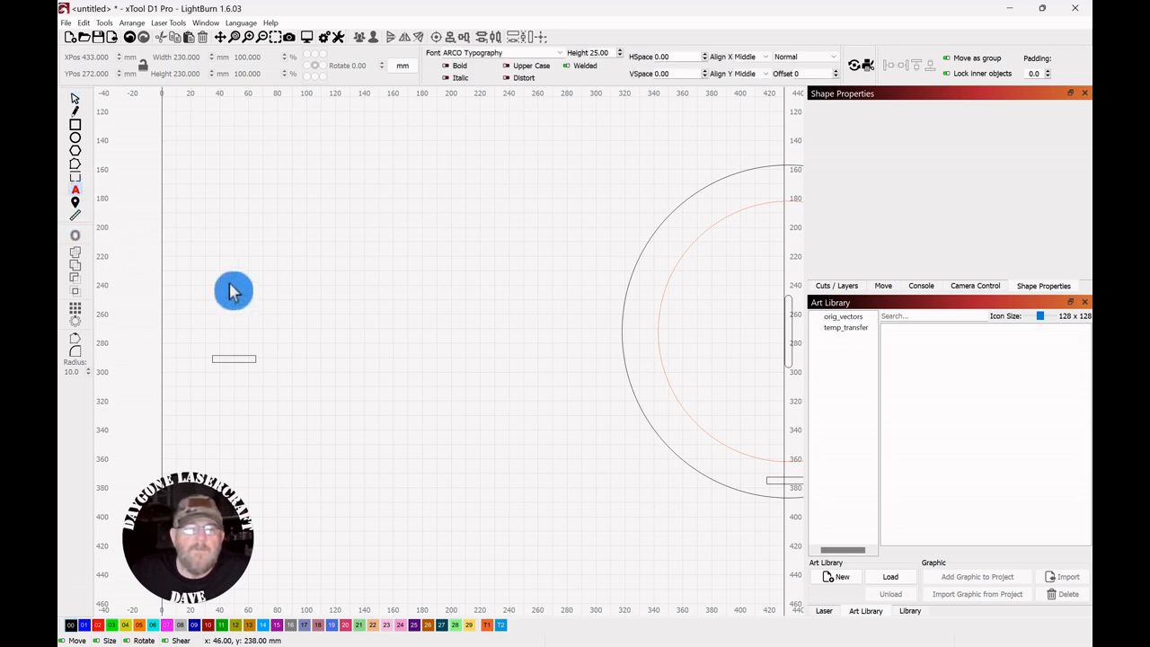
left_click(329, 215)
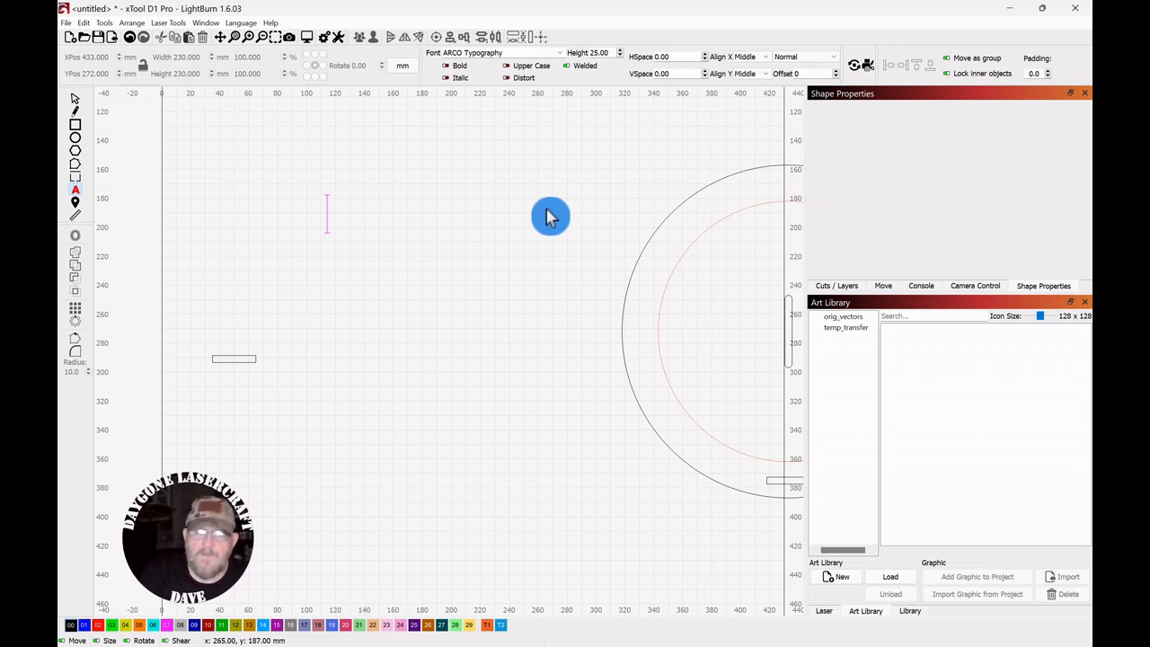
type("N")
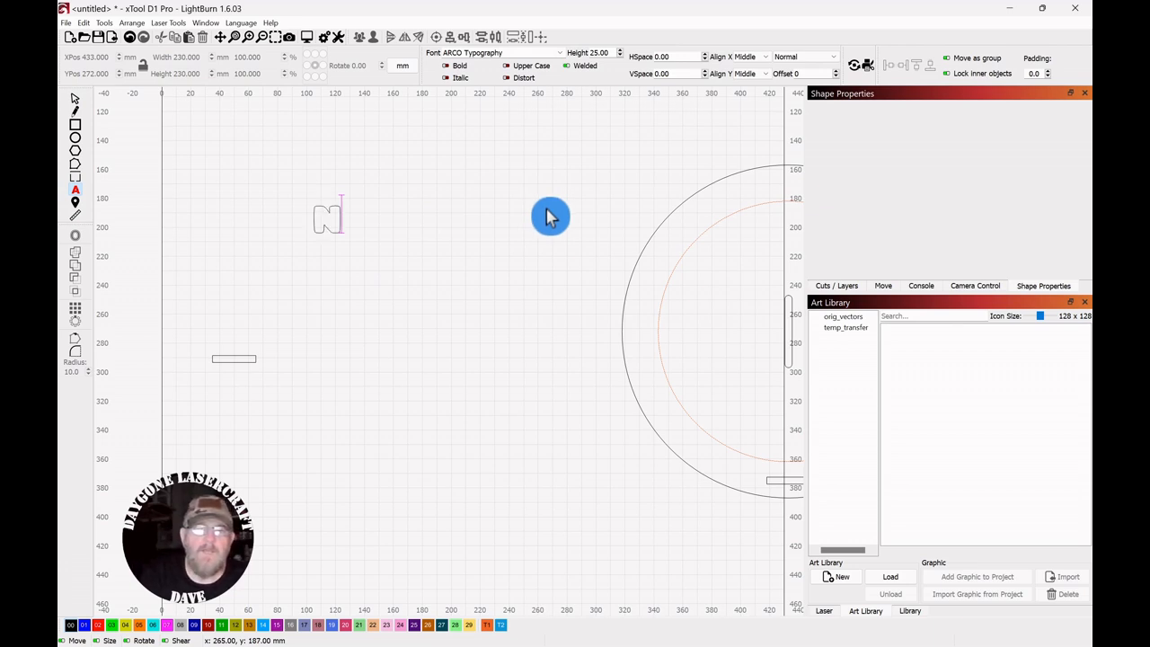
type("ANA")
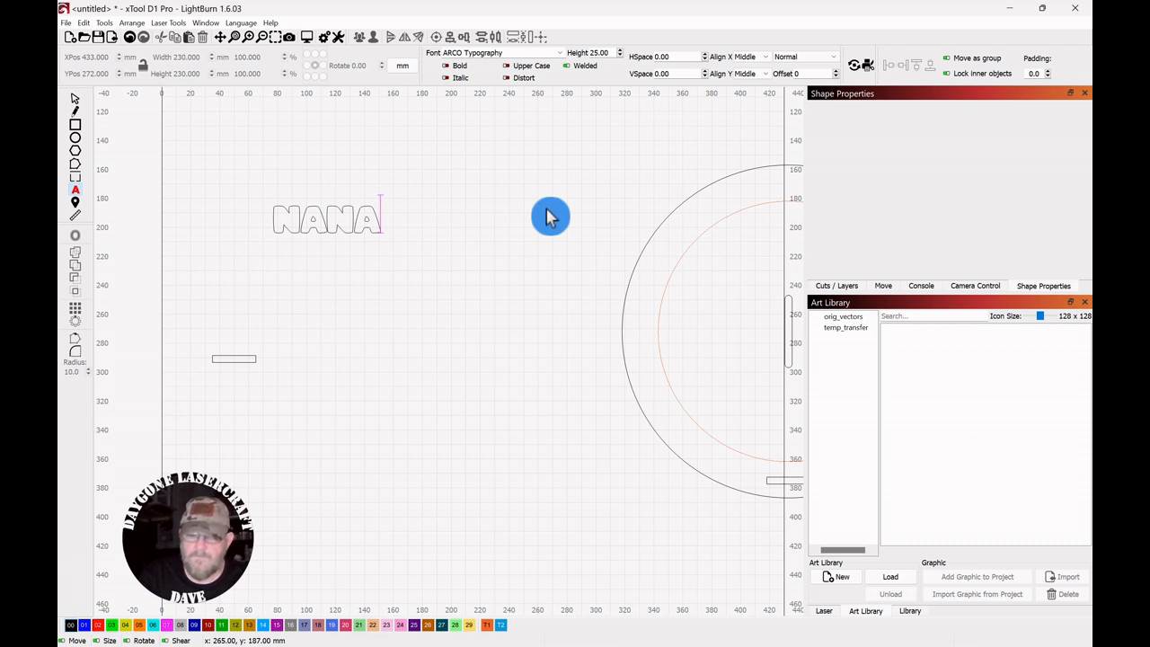
type("'S")
key("Return")
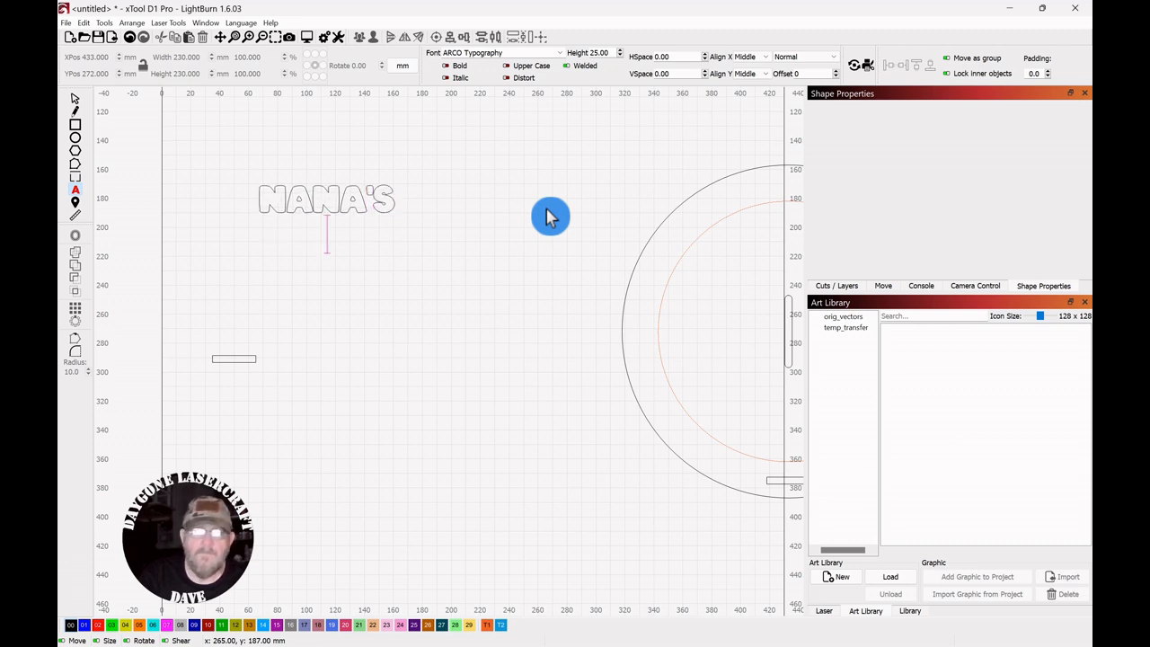
type("KI")
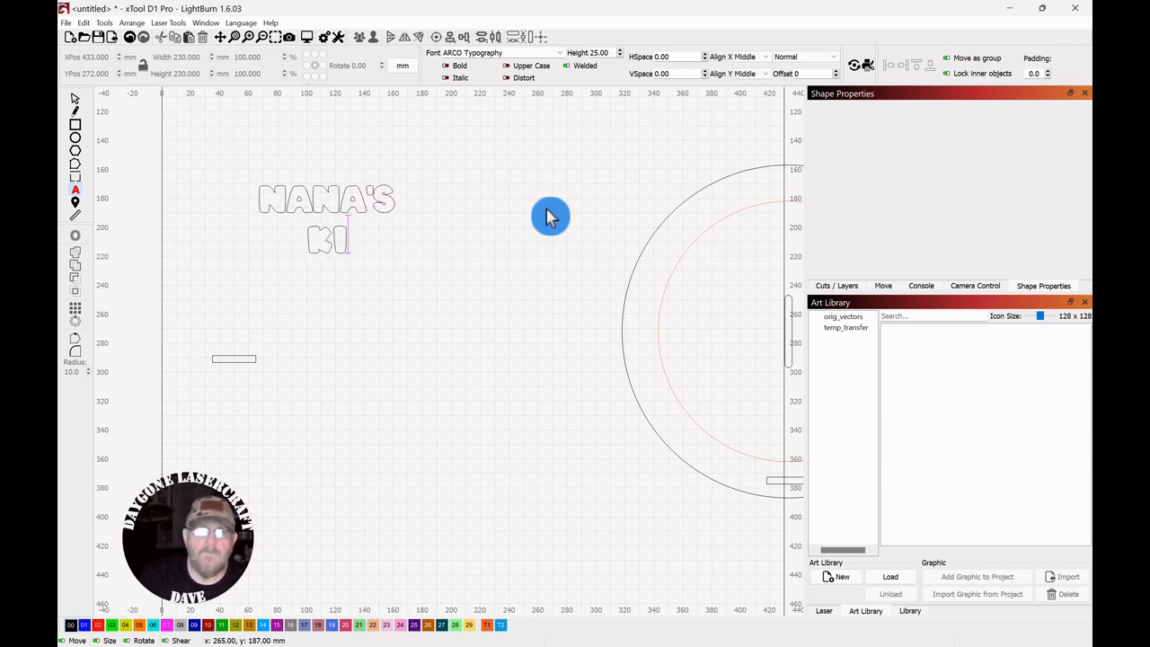
type("TCHEE")
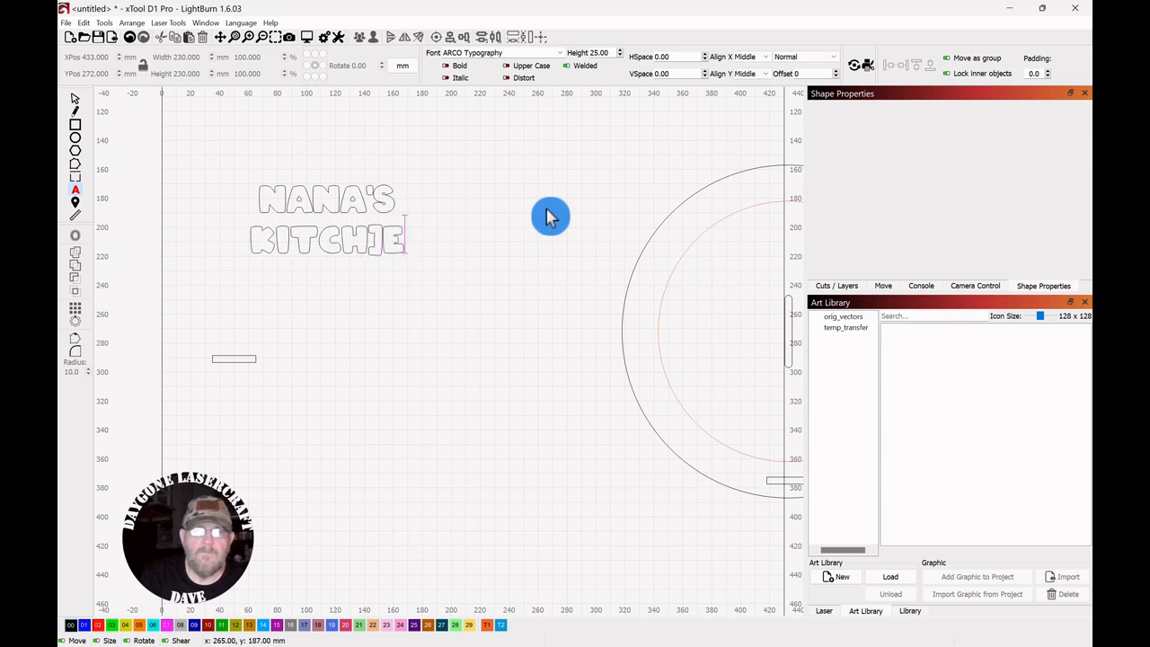
key("BackSpace")
key("BackSpace")
type("EN")
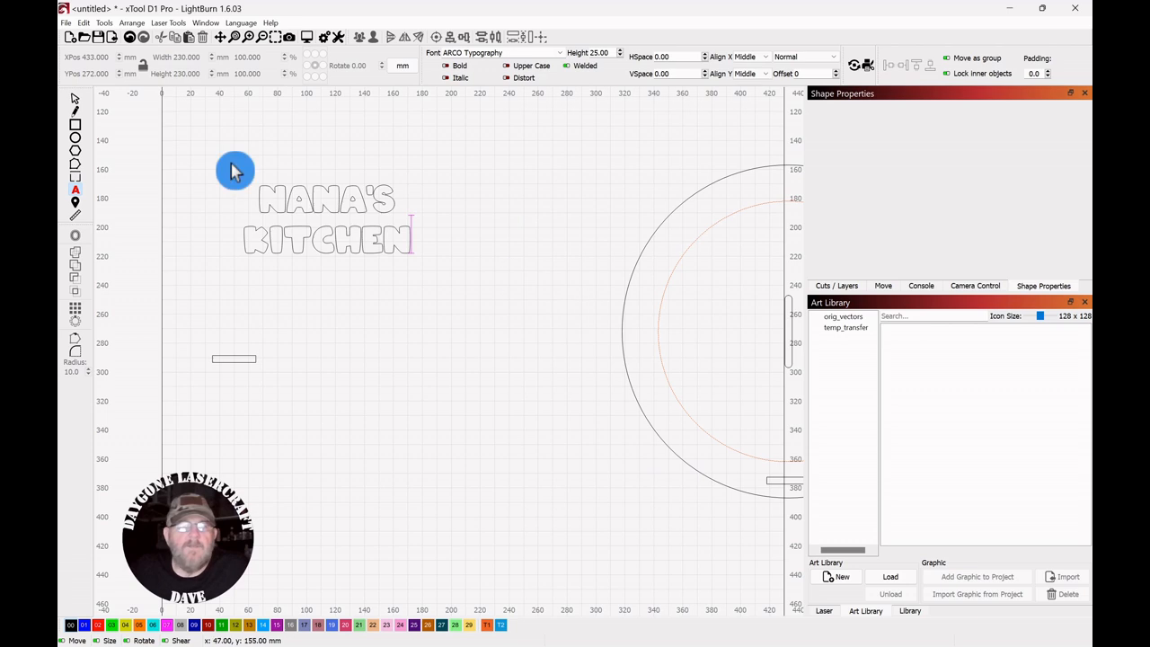
left_click(77, 105)
left_click(396, 331)
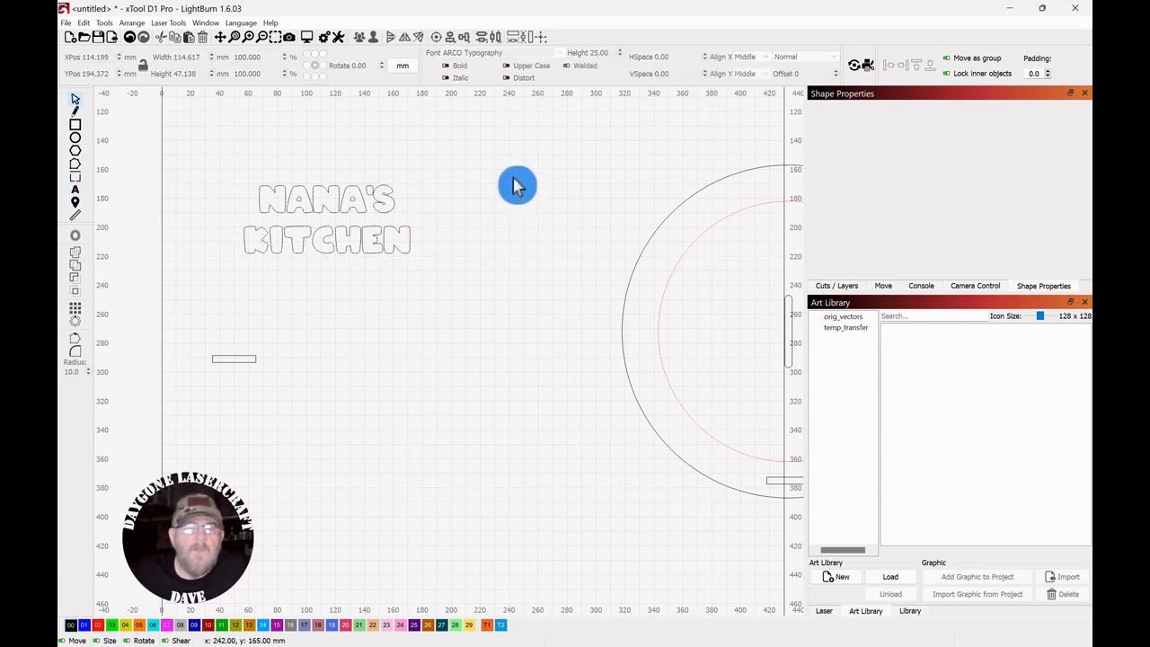
Move the NANA'S KITCHEN text about 42 mm to the right, centring it at about X 156, Y 194.
left_click_drag(516, 185, 223, 285)
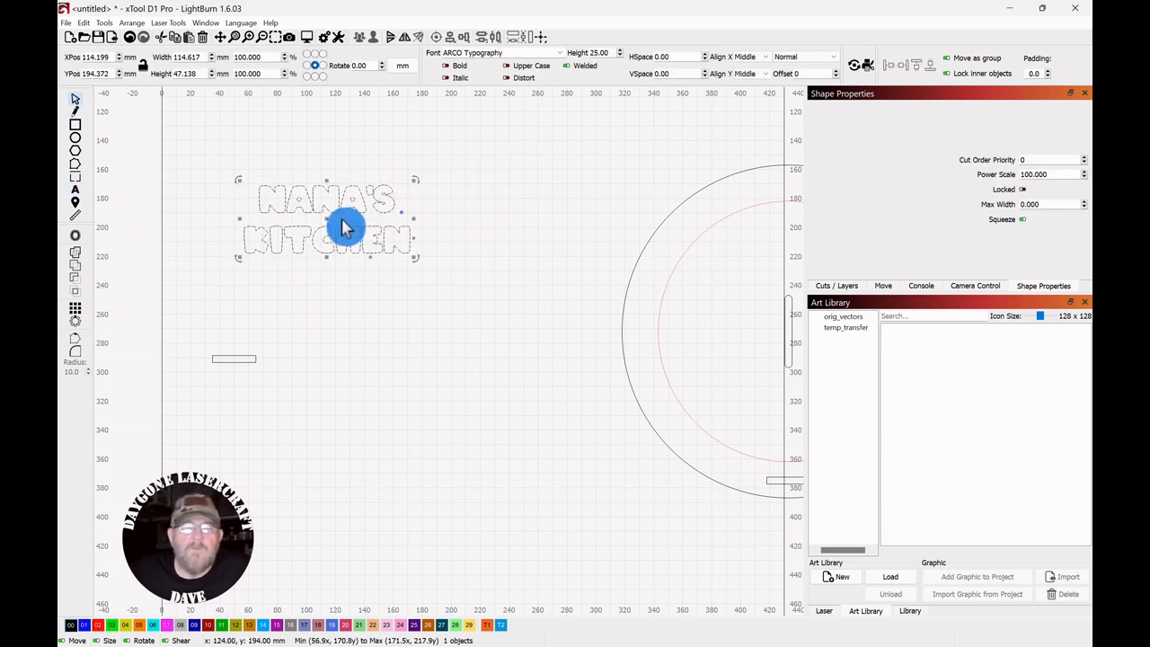
left_click_drag(327, 220, 388, 220)
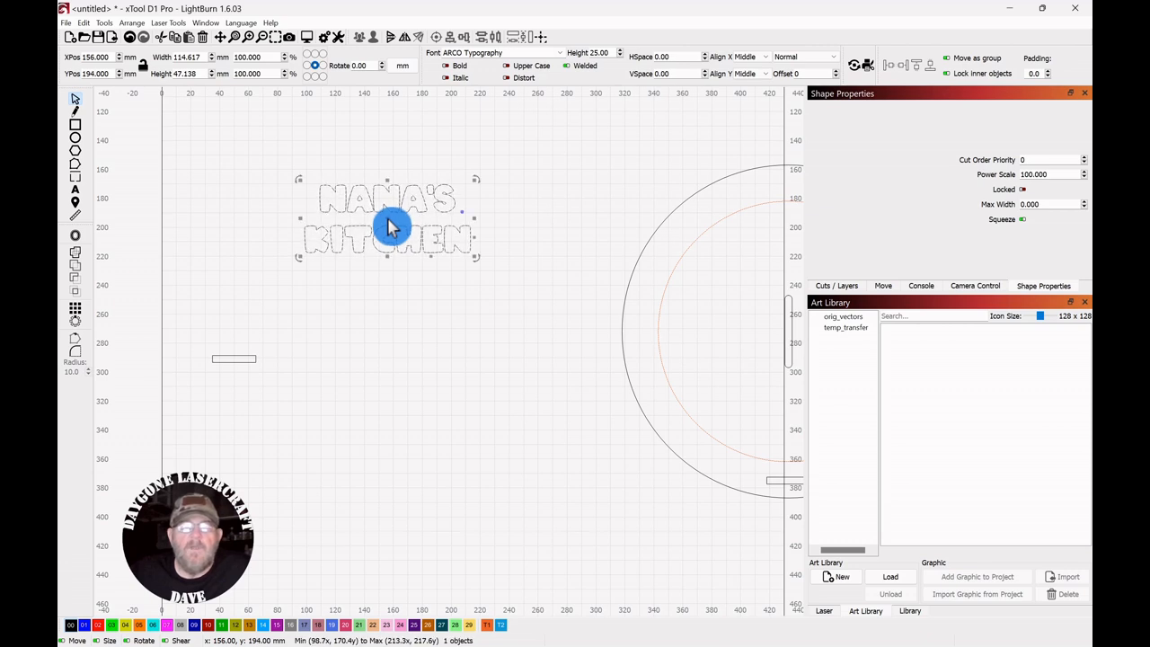
Convert the NANA'S KITCHEN text to paths and ungroup it into separate letter shapes.
right_click(389, 219)
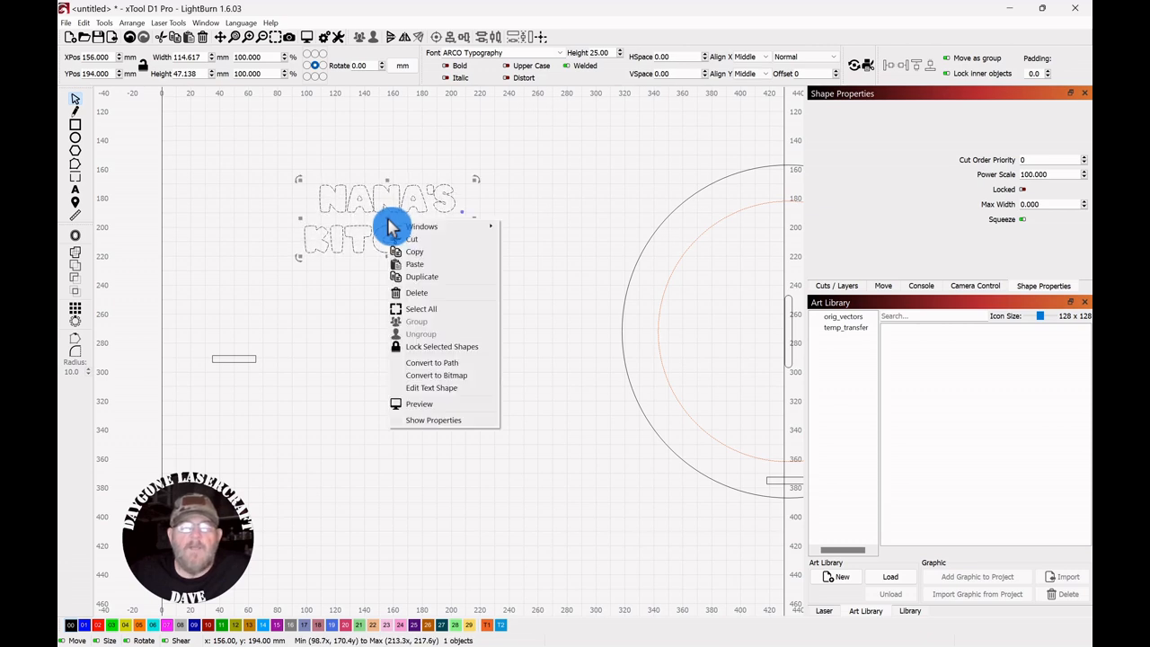
left_click(449, 367)
left_click(368, 319)
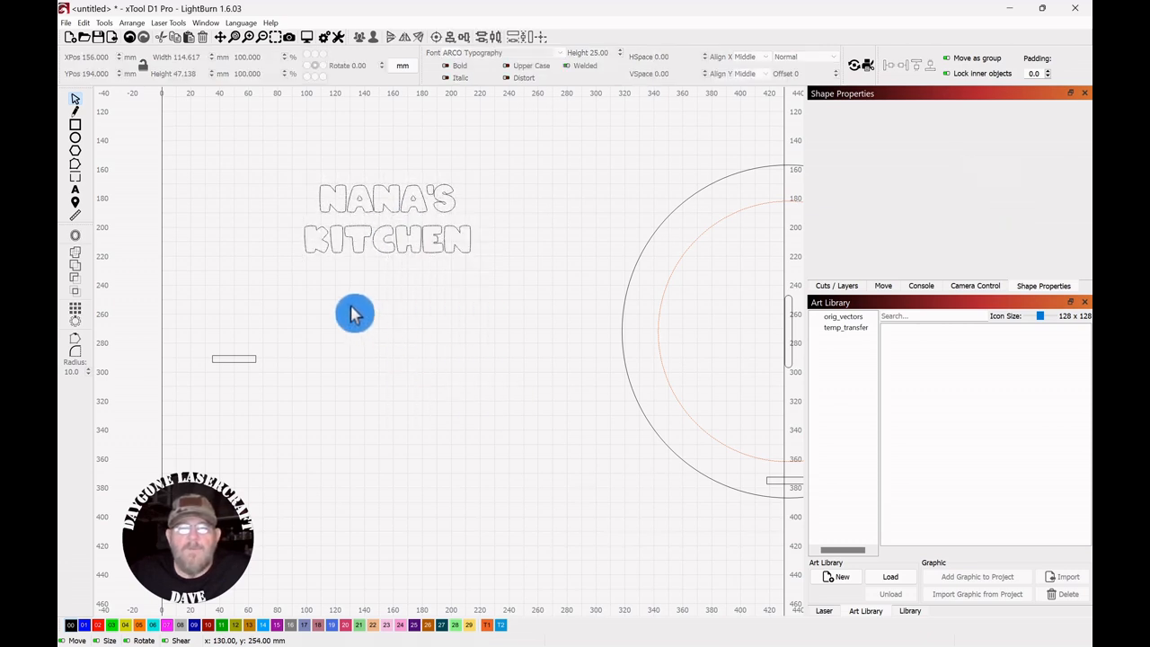
scroll(370, 295, "up", 1)
scroll(411, 296, "up", 2)
left_click_drag(411, 295, 477, 331)
Try moving the letter K out of KITCHEN to X 172, Y 253, and undo that move.
left_click_drag(380, 240, 342, 306)
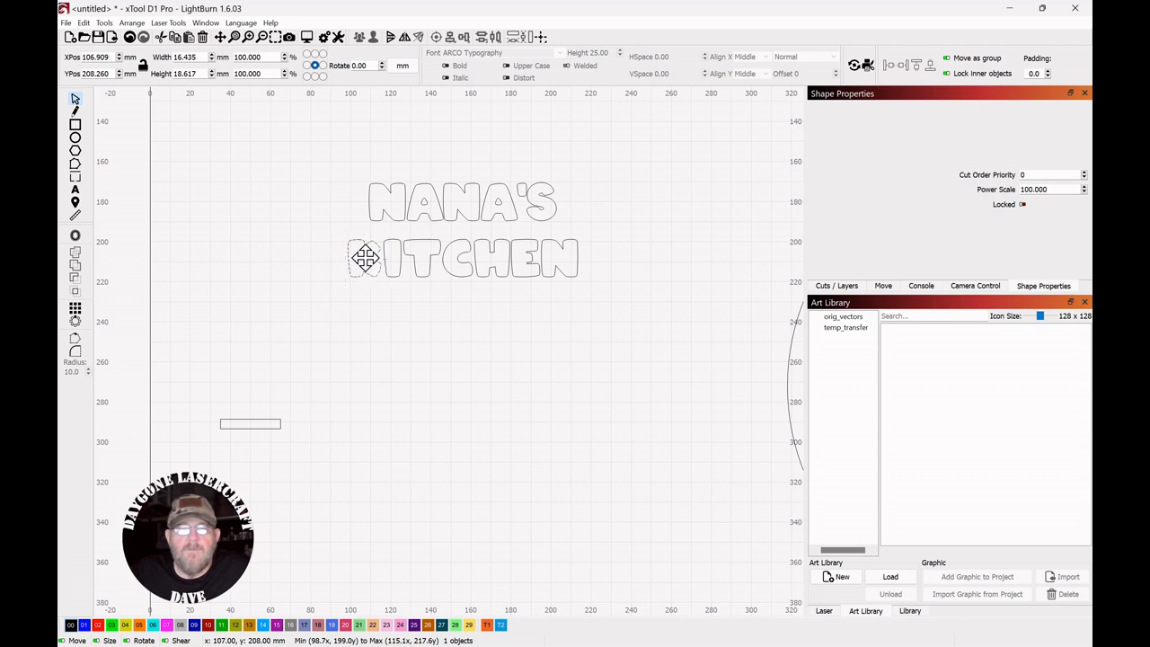
left_click_drag(364, 259, 495, 349)
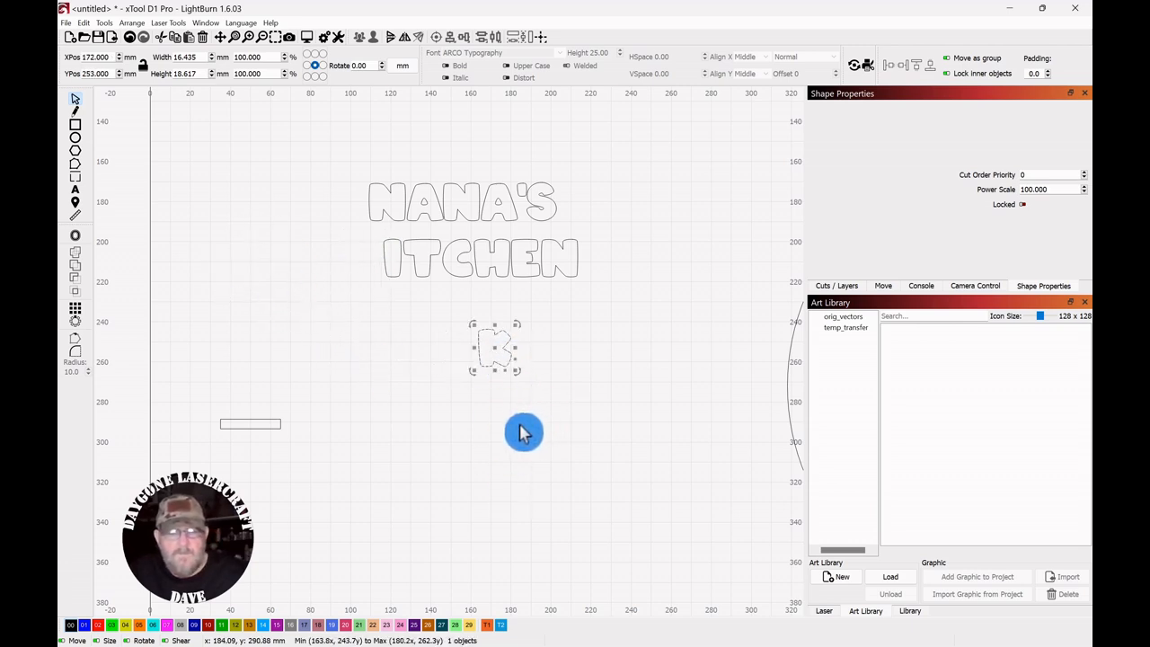
key("ctrl+z")
left_click(460, 352)
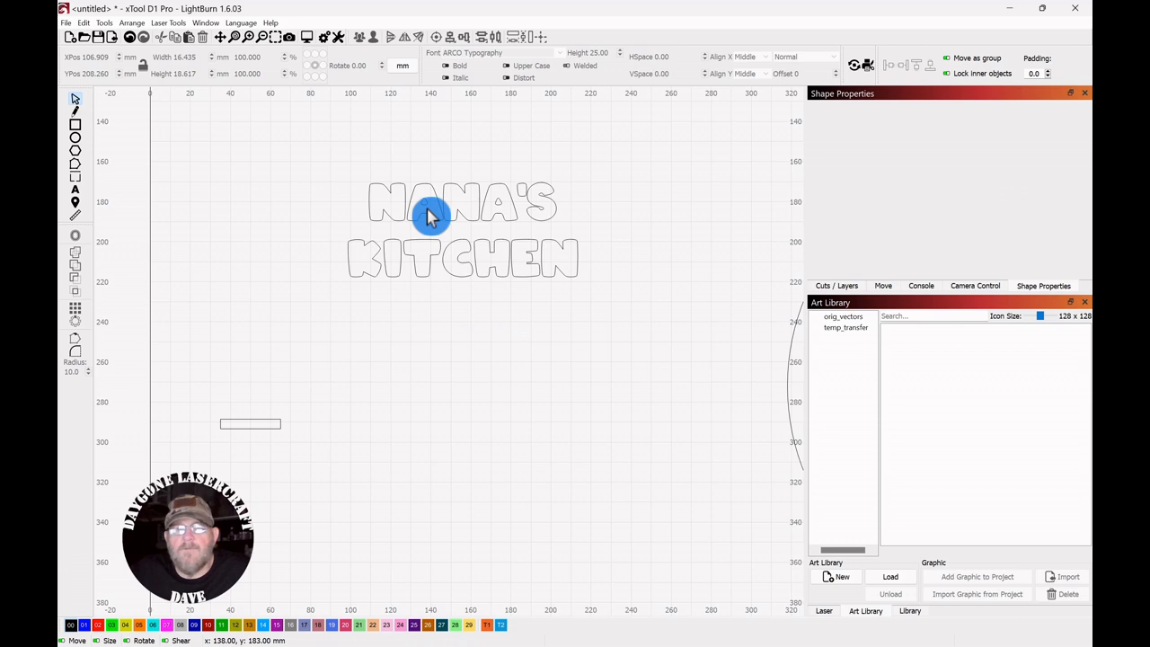
Try moving the first A's outline in NANA'S without its inner hole to X 168, Y 232, and undo that move.
left_click(536, 366)
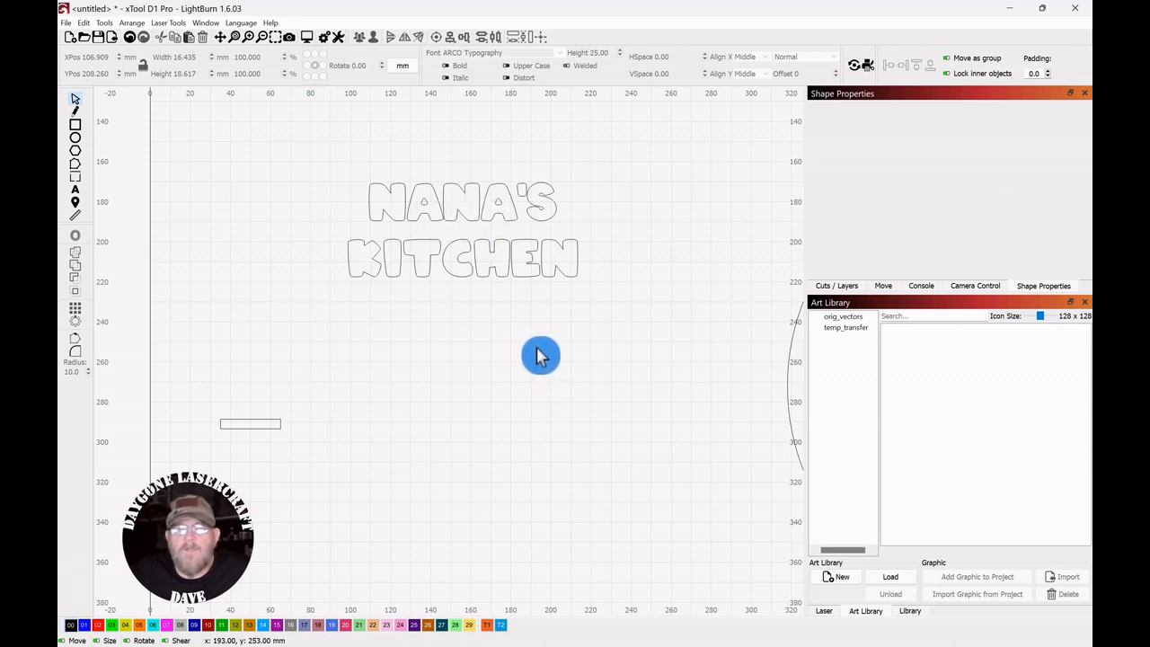
left_click(434, 199)
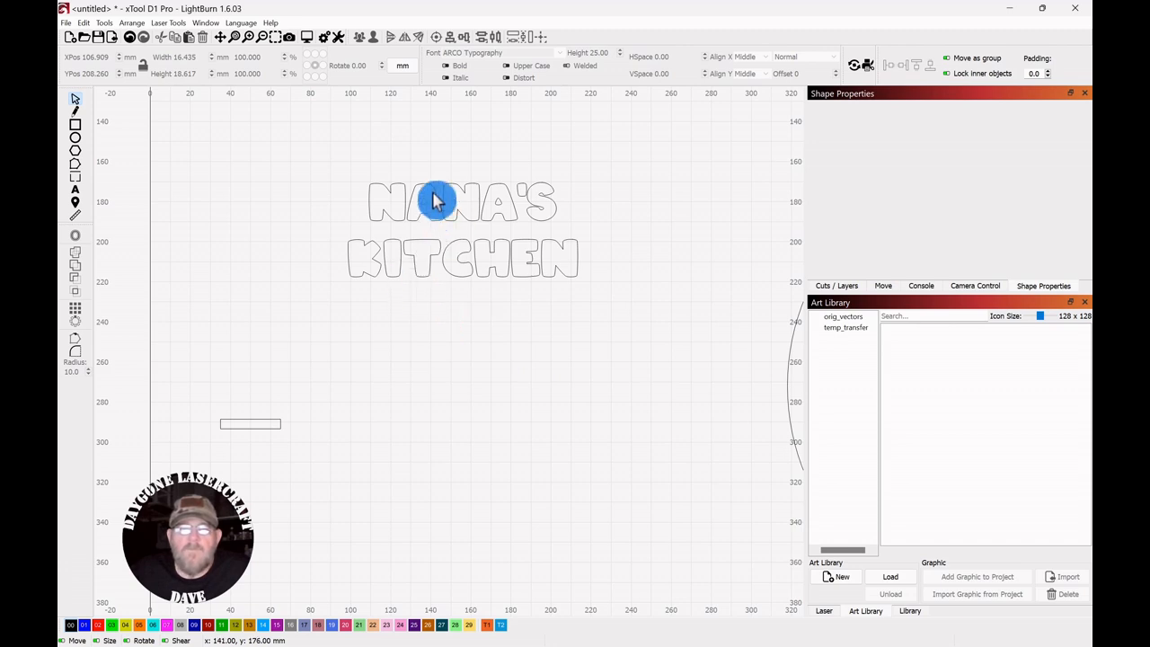
left_click_drag(426, 203, 488, 314)
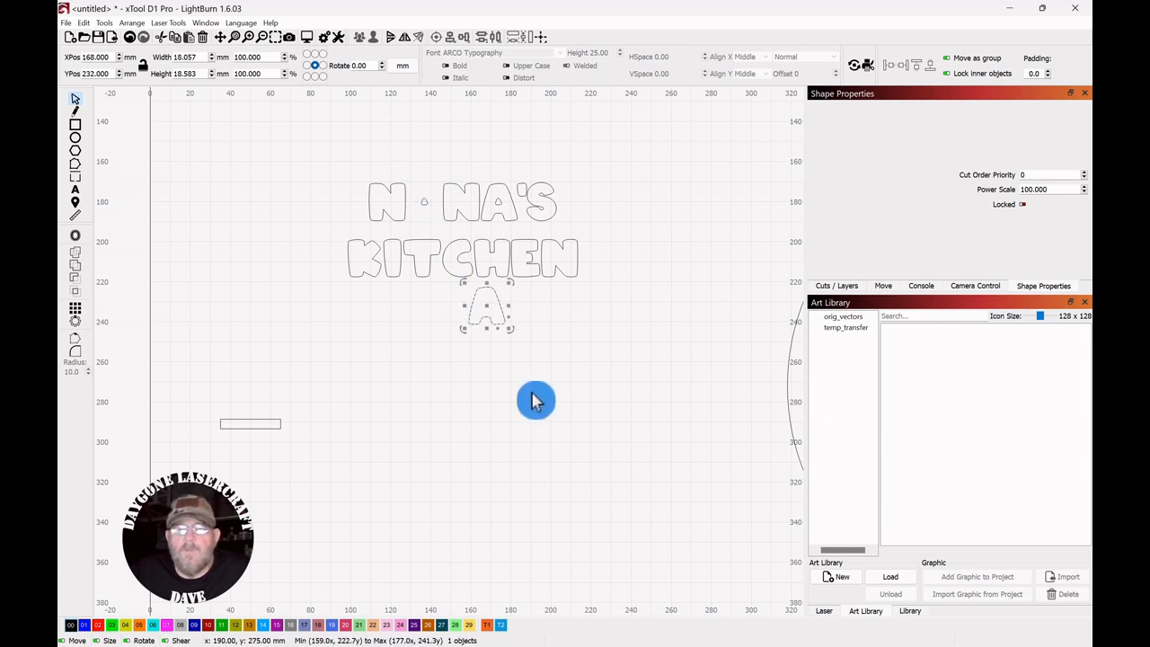
key("ctrl+z")
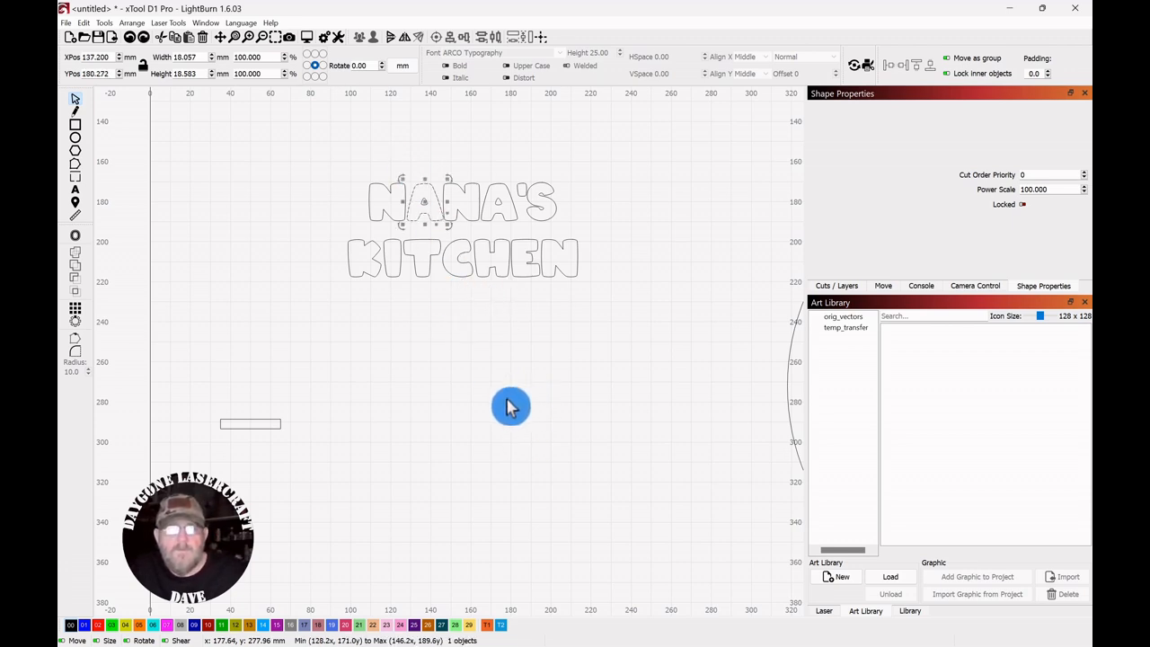
left_click(510, 408)
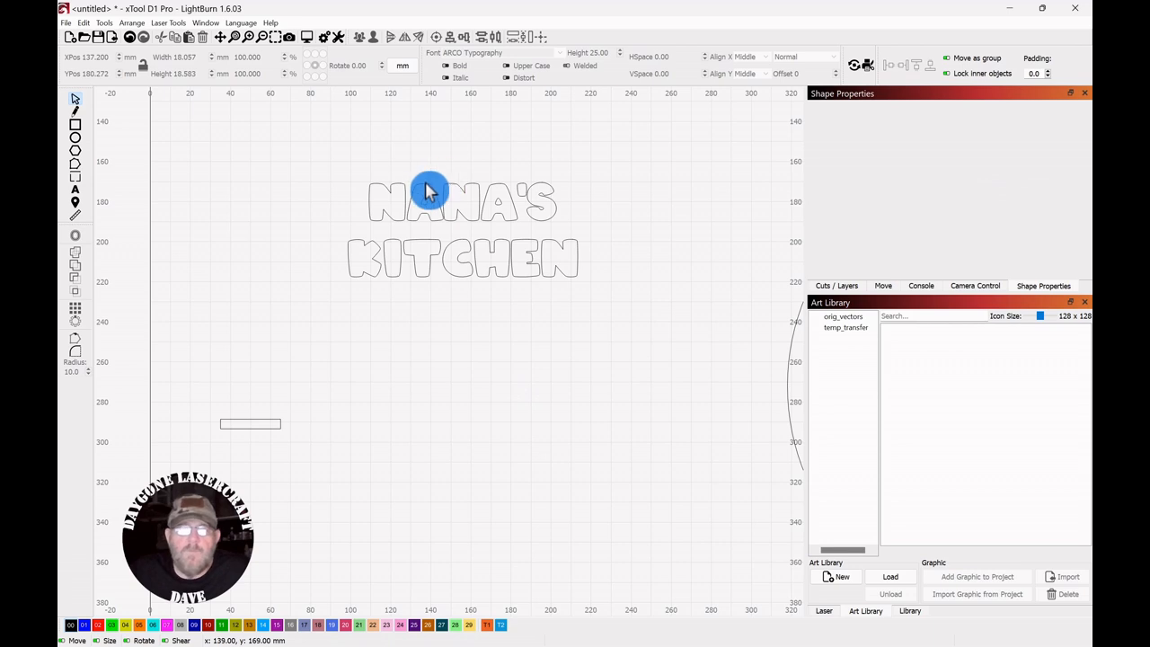
Group each A outline in NANA'S with its own inner hole.
left_click(422, 217)
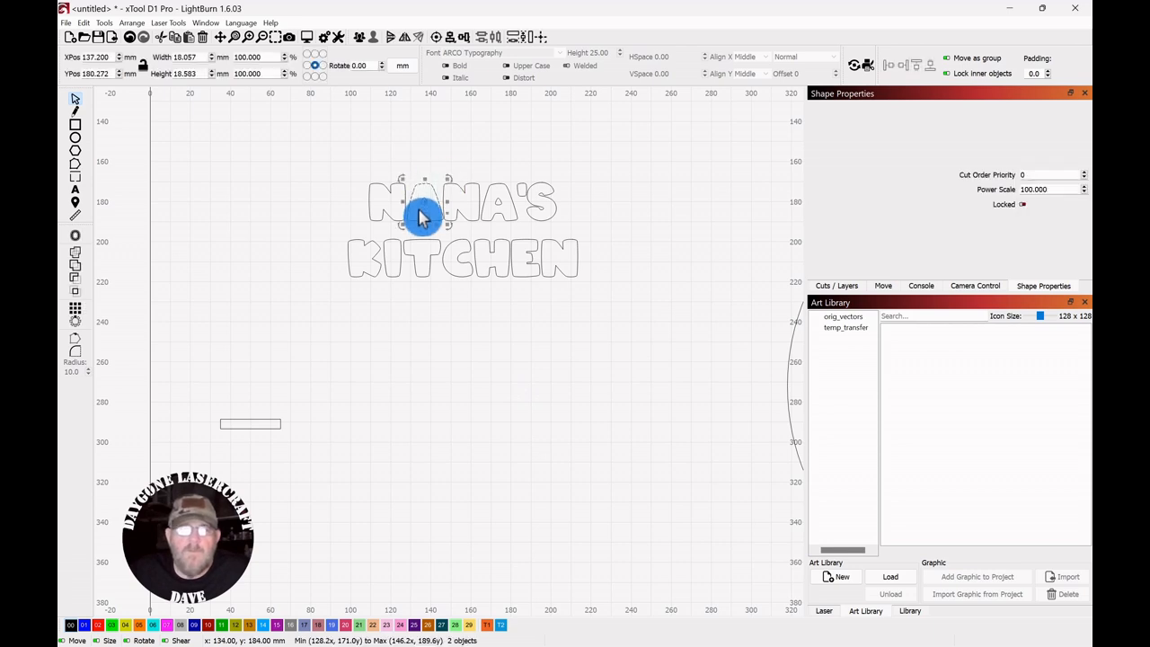
left_click(492, 162)
left_click(497, 215)
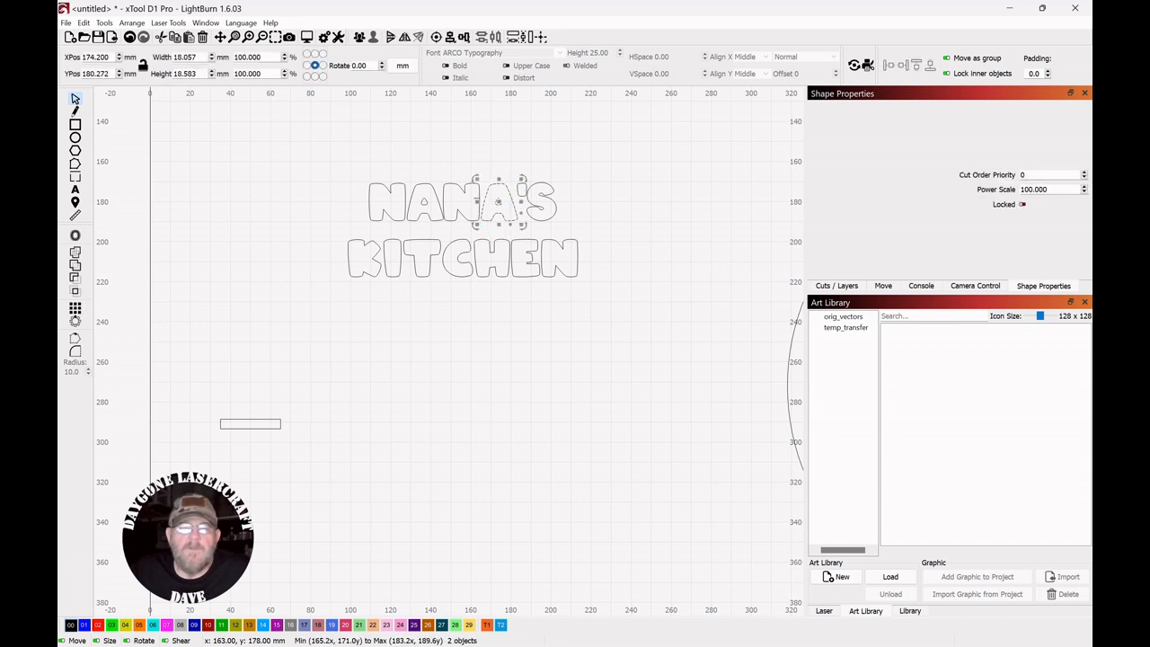
left_click(311, 147)
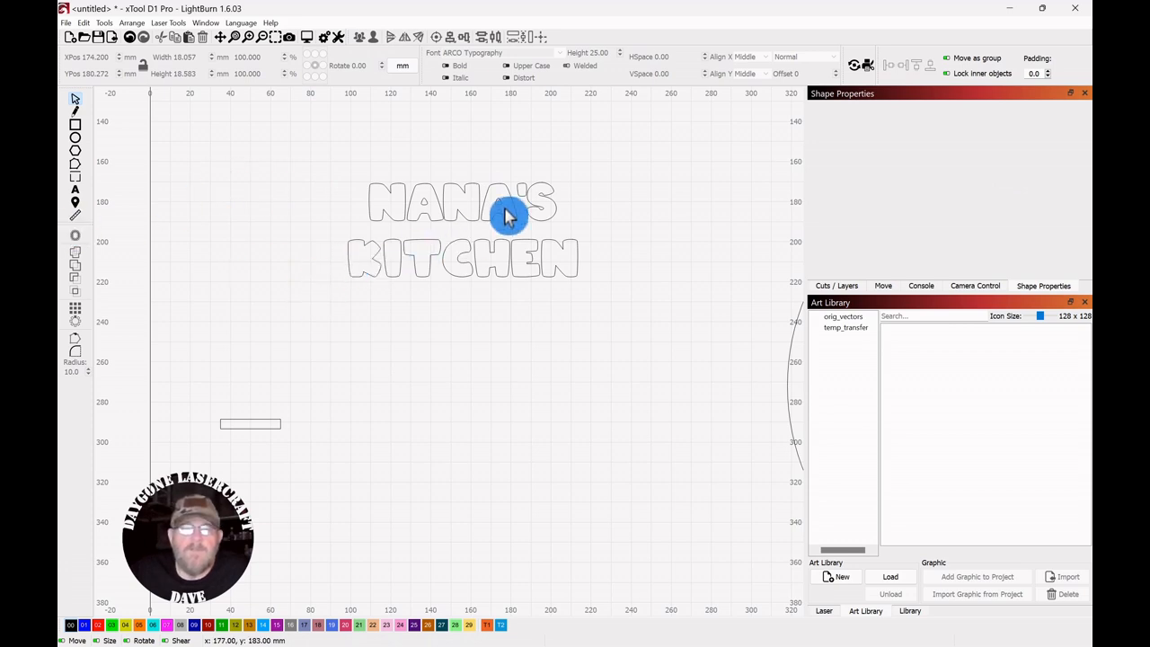
Move the whole word KITCHEN straight down about 15 mm, centring it at X 156, Y 223.
left_click_drag(580, 200, 596, 208)
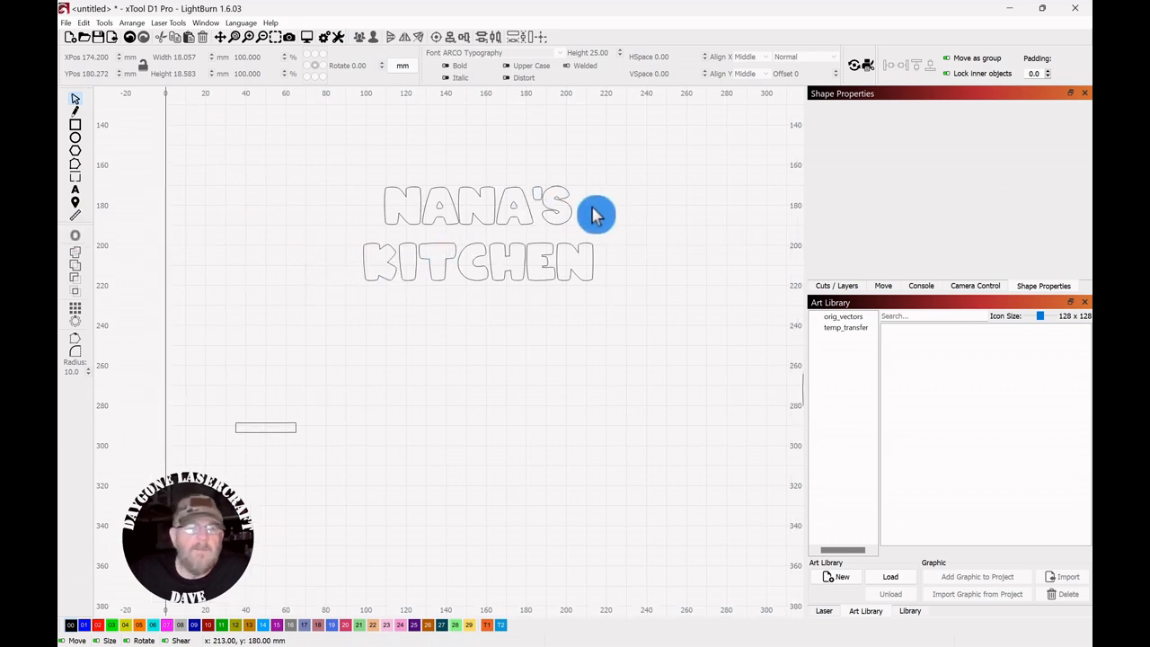
scroll(456, 180, "up", 2)
scroll(456, 163, "up", 1)
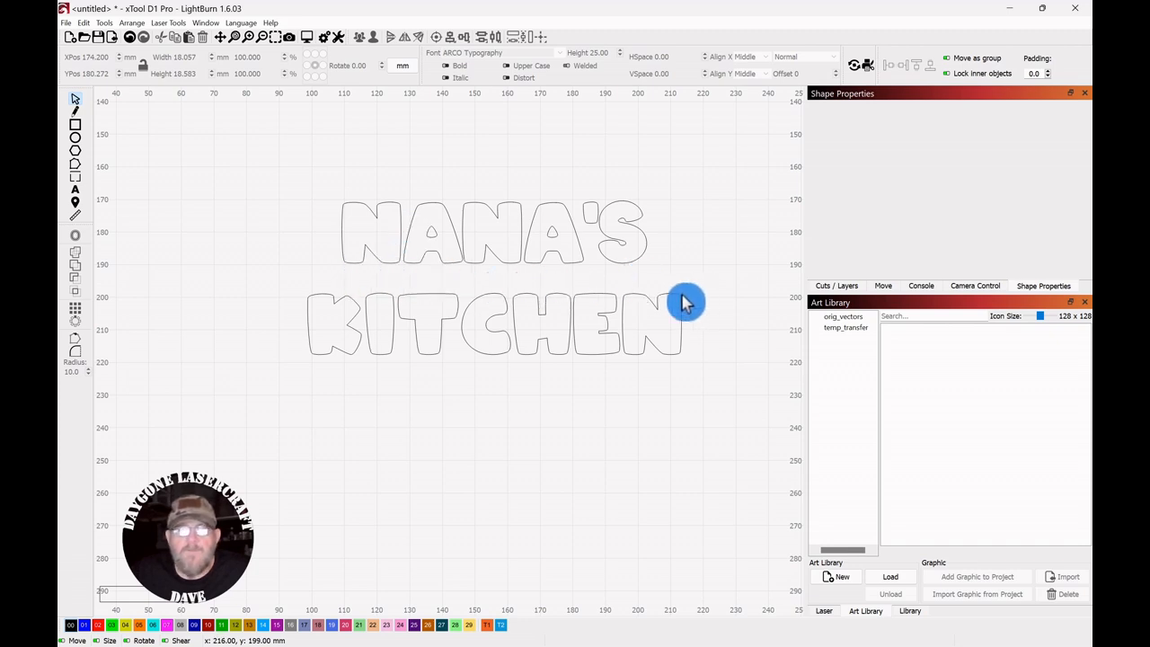
left_click_drag(690, 294, 295, 358)
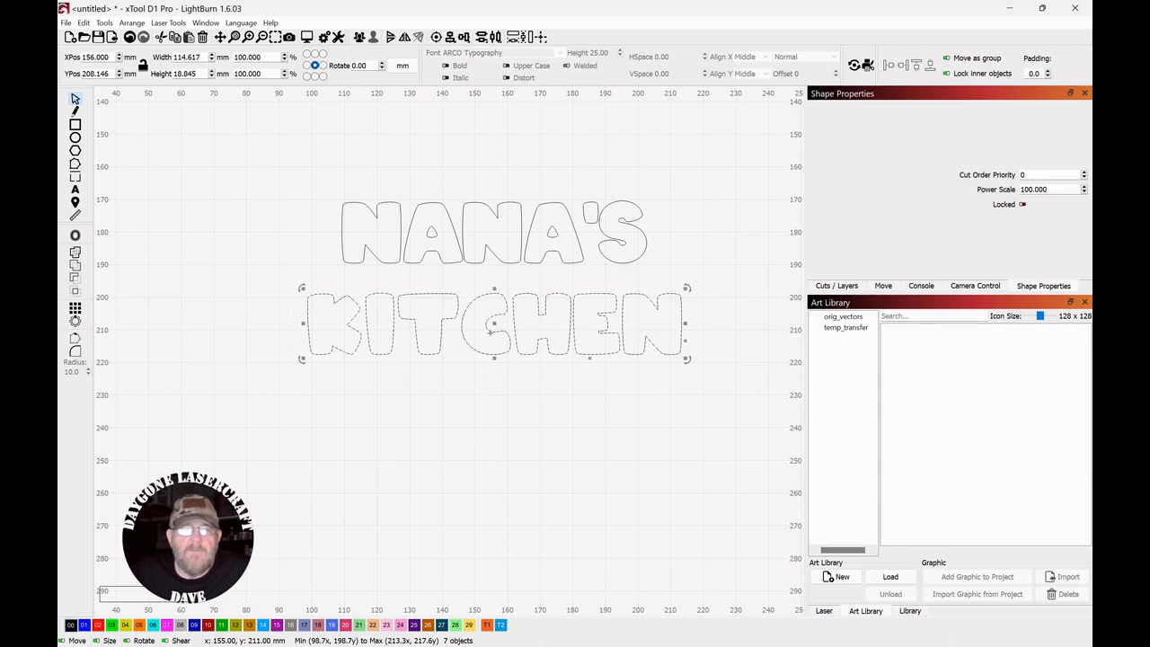
left_click_drag(490, 352, 494, 398)
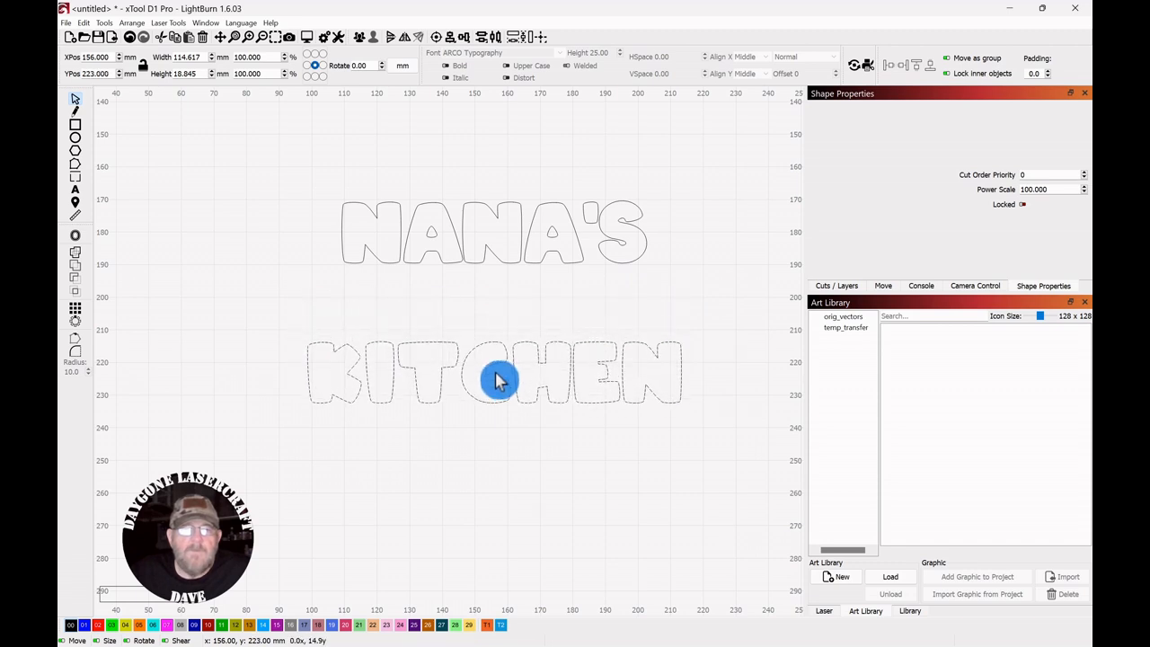
left_click(219, 249)
Draw a rectangle about 110 × 19 mm between NANA'S and KITCHEN and give it a corner radius of 10.5 mm.
left_click(75, 125)
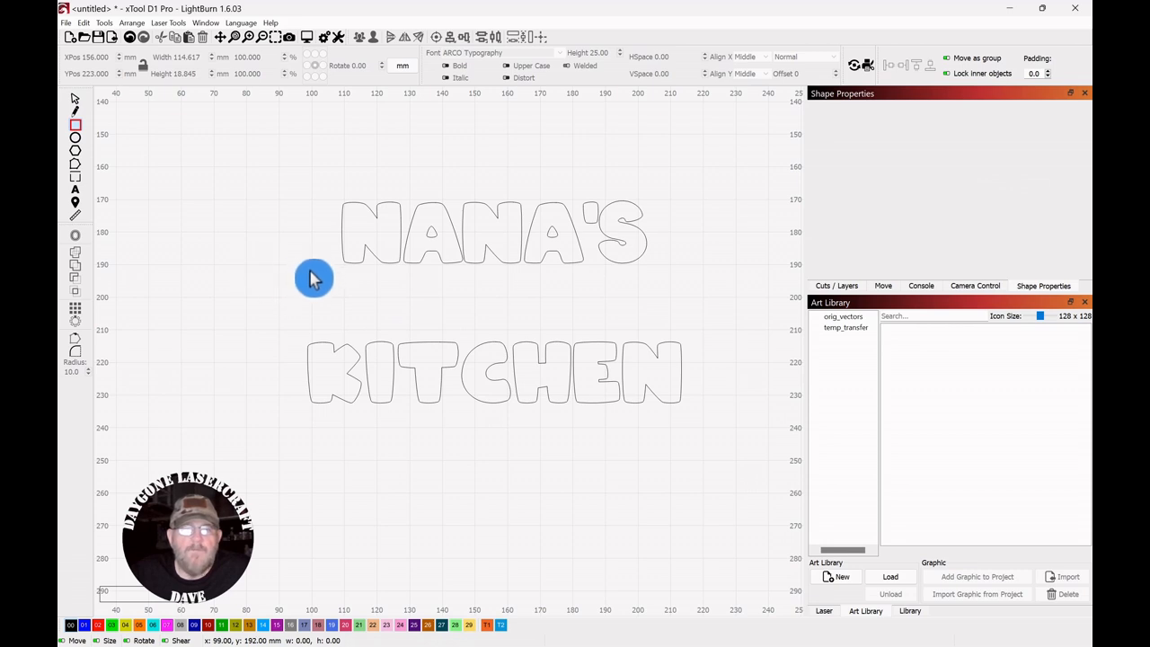
left_click_drag(310, 270, 668, 330)
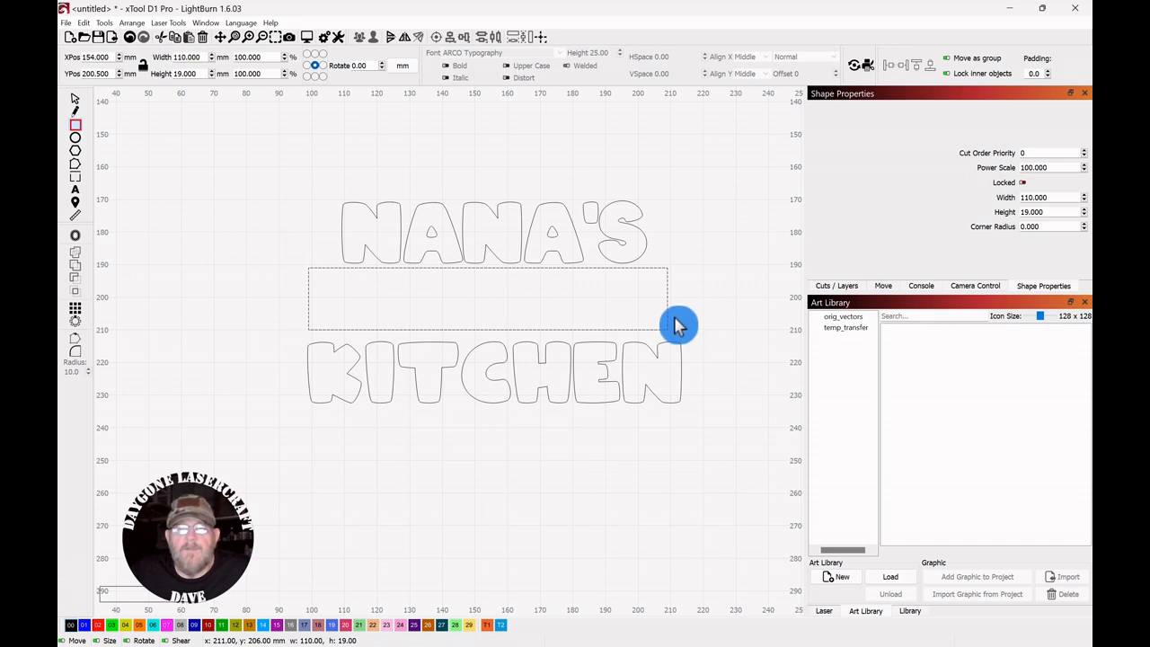
left_click(76, 103)
left_click(1089, 278)
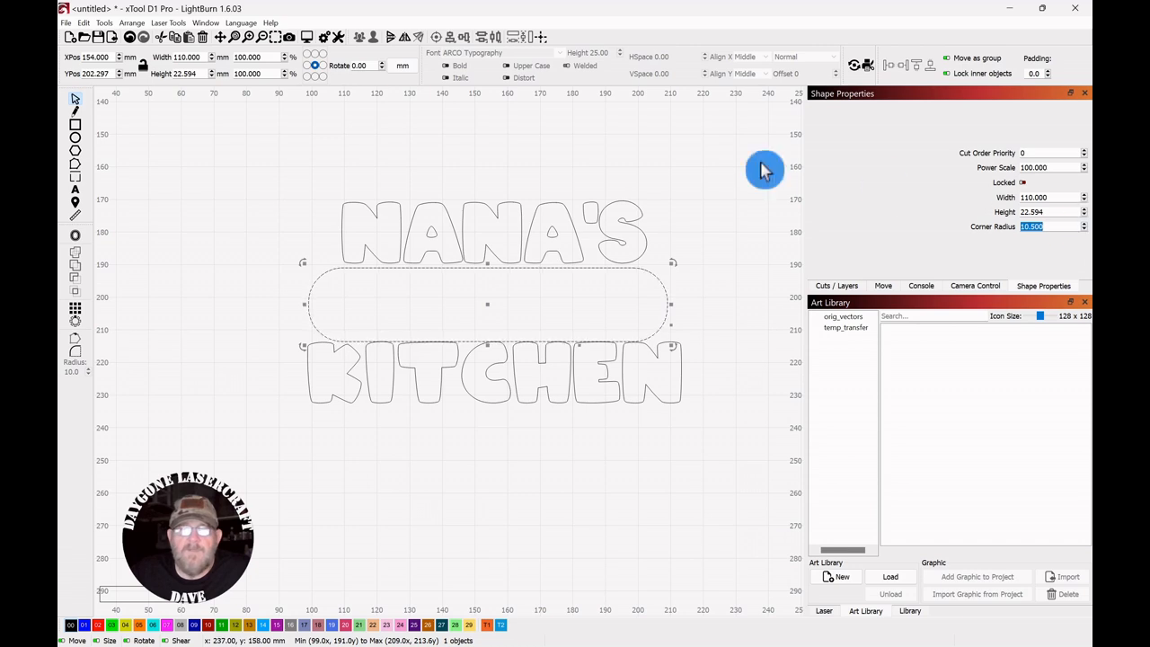
left_click(646, 190)
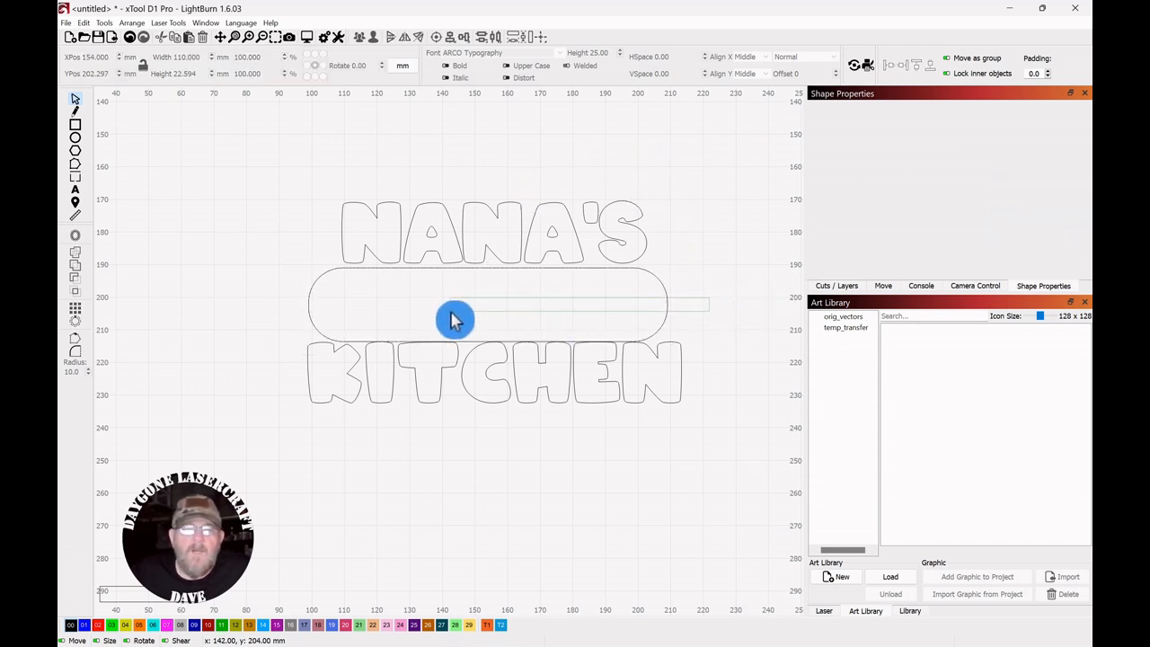
Reduce the rounded bar's height to about 7 mm and position it at about X 155.4, Y 192.5, overlapping the bottoms of the NANA'S letters.
left_click(486, 343)
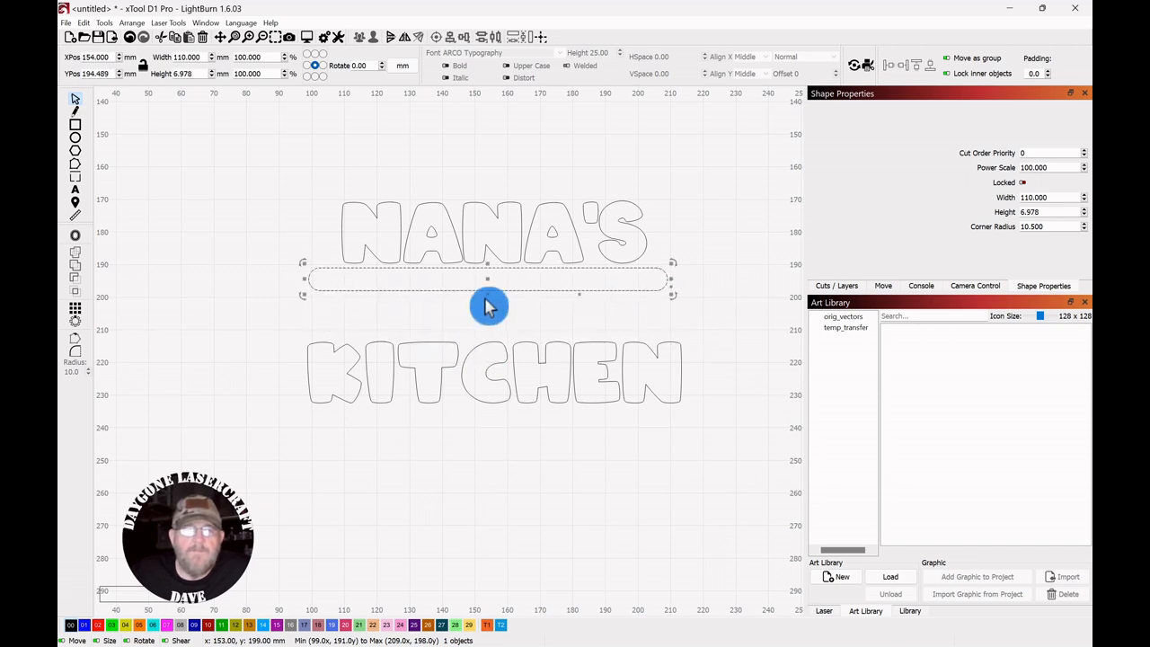
left_click_drag(492, 292, 492, 346)
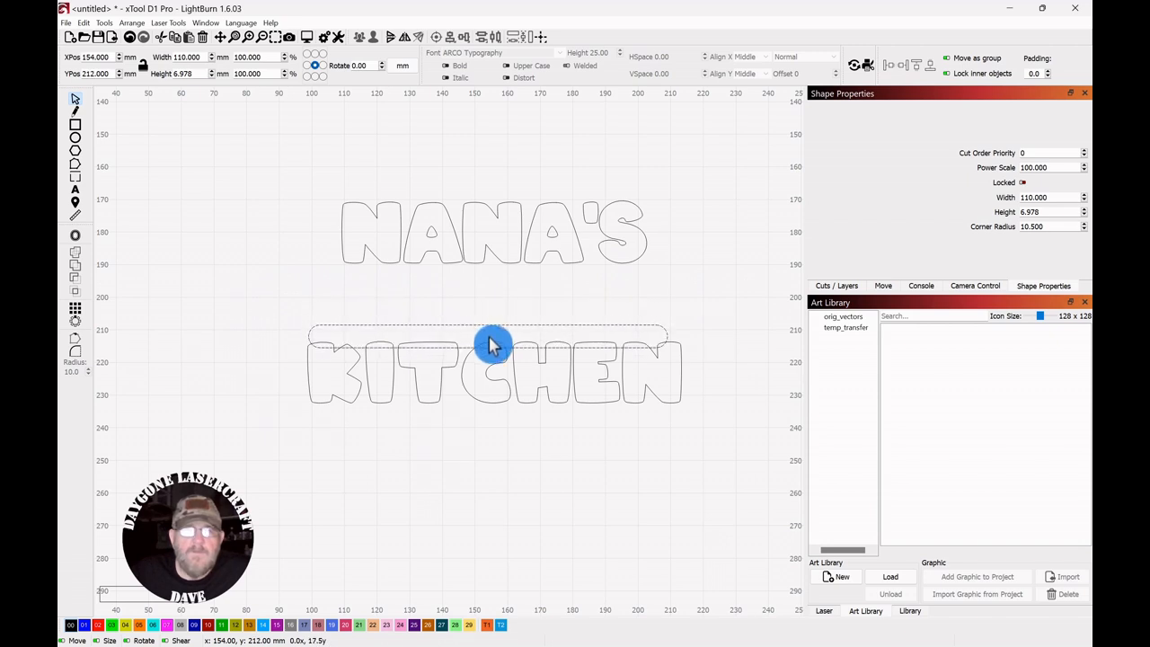
left_click_drag(492, 346, 497, 292)
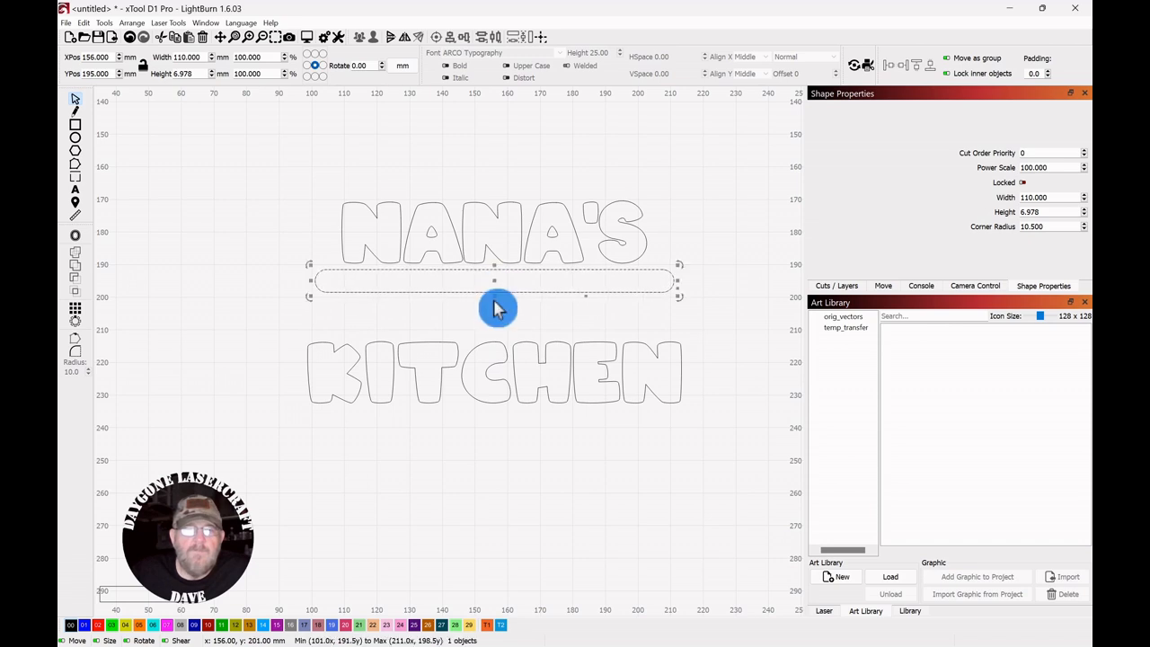
scroll(495, 306, "up", 3)
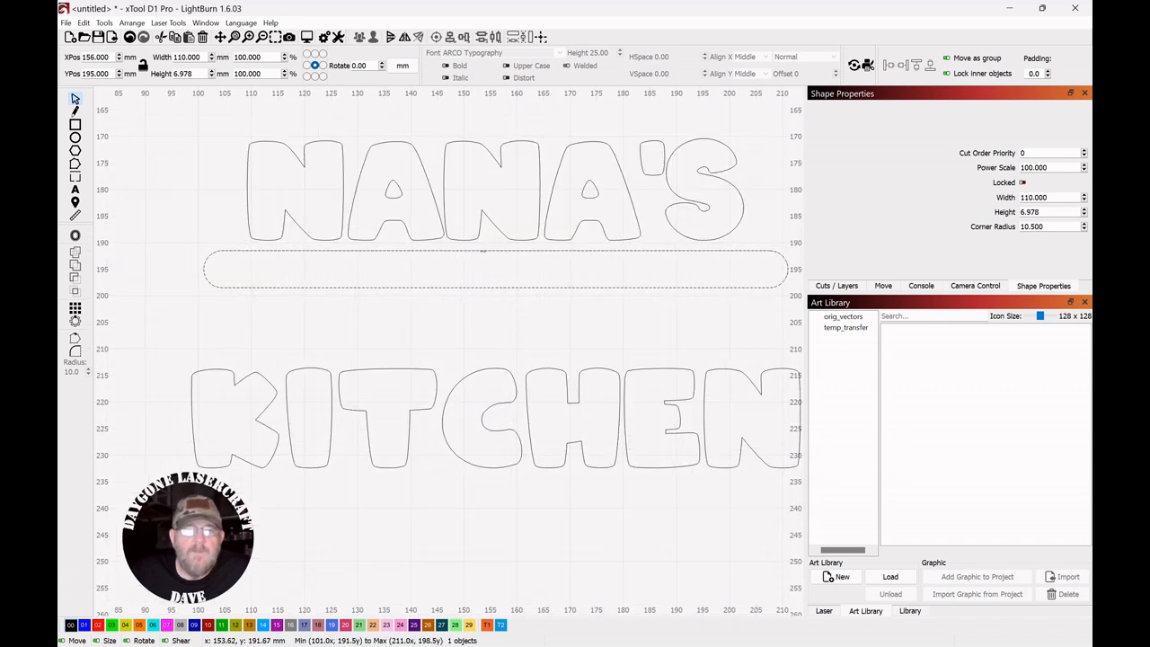
left_click_drag(483, 251, 483, 243)
left_click(496, 240)
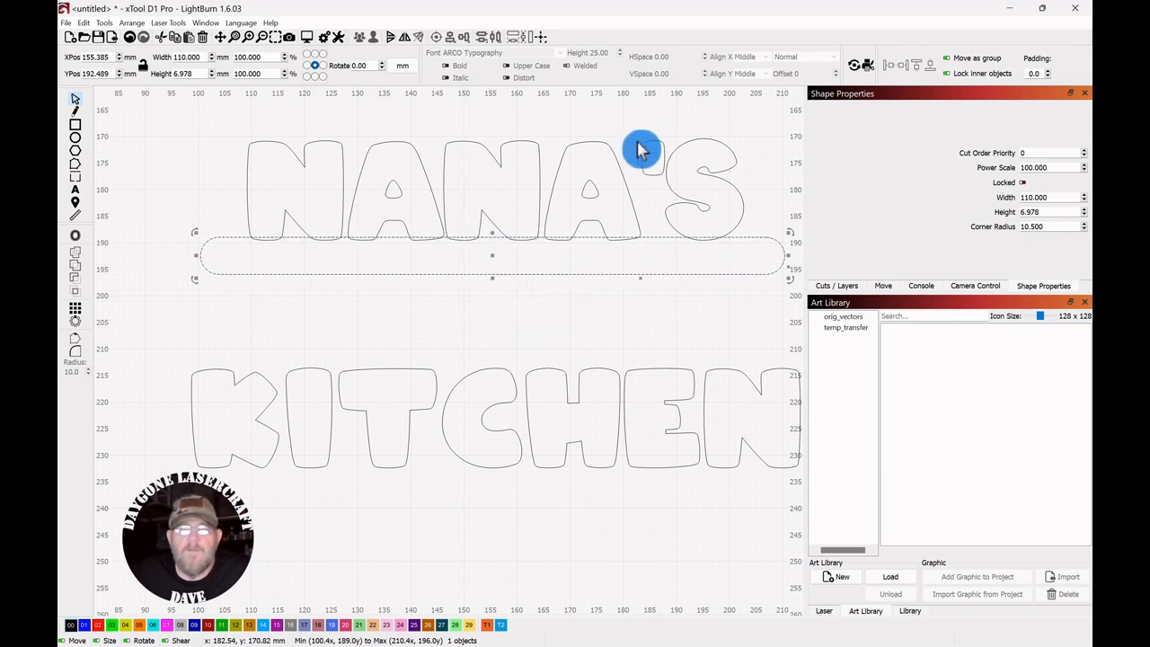
Move the apostrophe and S together about 5 mm left, centring them at X 188, Y 181 so they overlap the neighbouring shapes.
left_click_drag(668, 118, 635, 163)
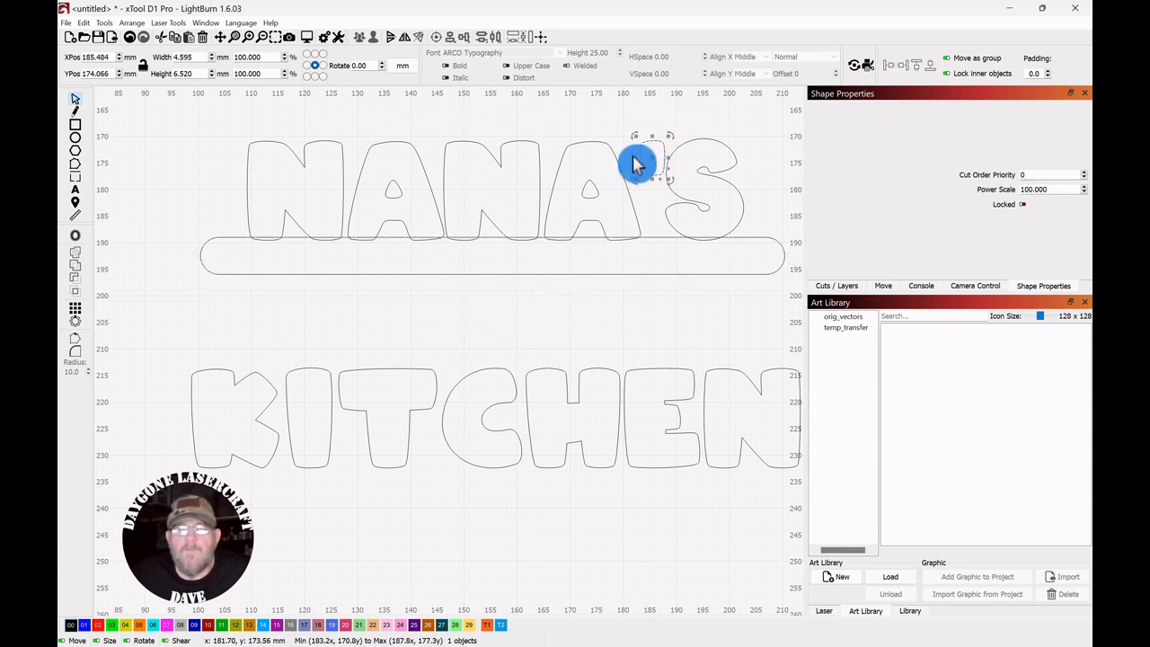
left_click_drag(735, 119, 670, 203)
left_click(578, 329)
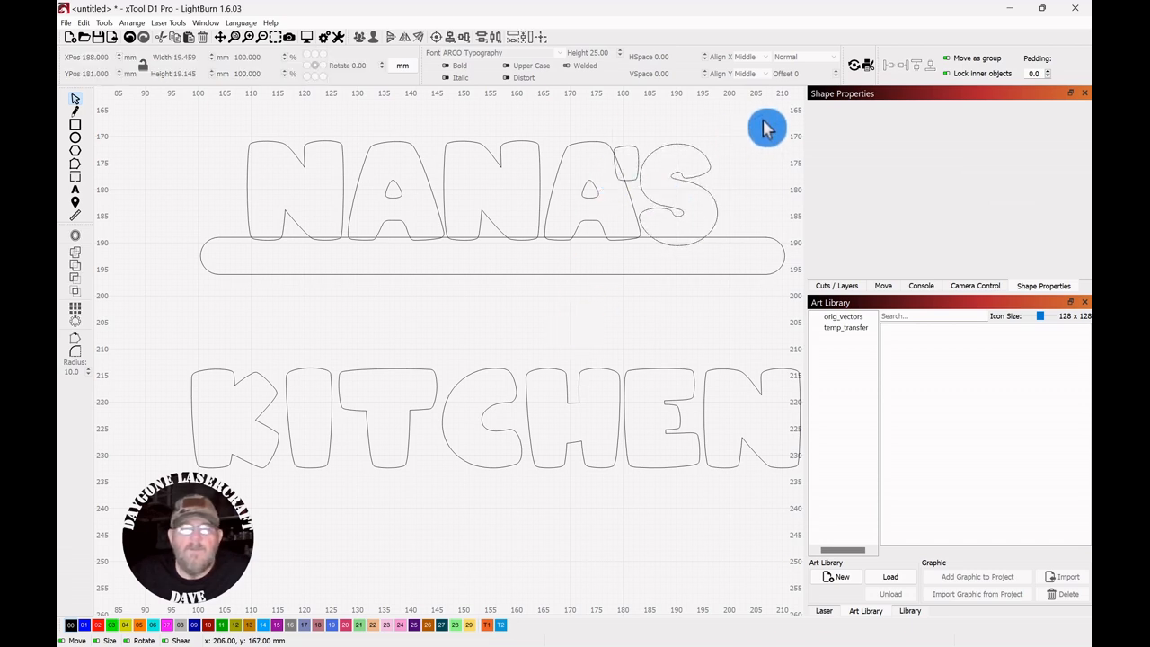
Shorten the rounded bar from its right end to a width of about 108 mm.
left_click_drag(762, 119, 229, 286)
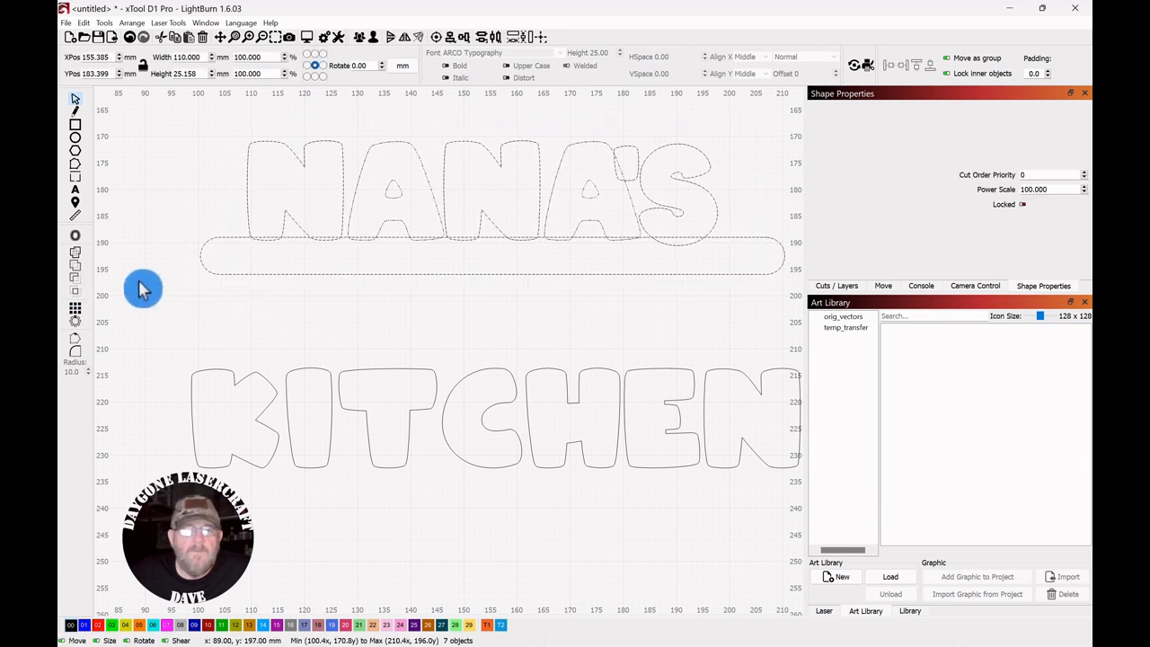
left_click(793, 248)
left_click(784, 260)
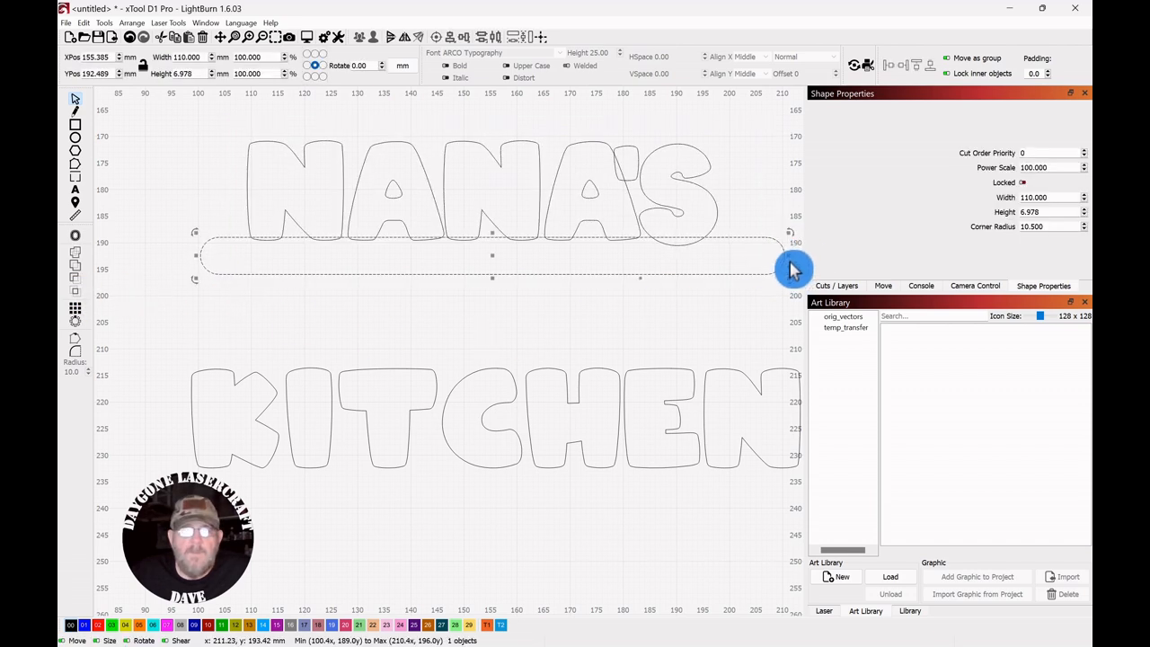
left_click_drag(784, 258, 777, 259)
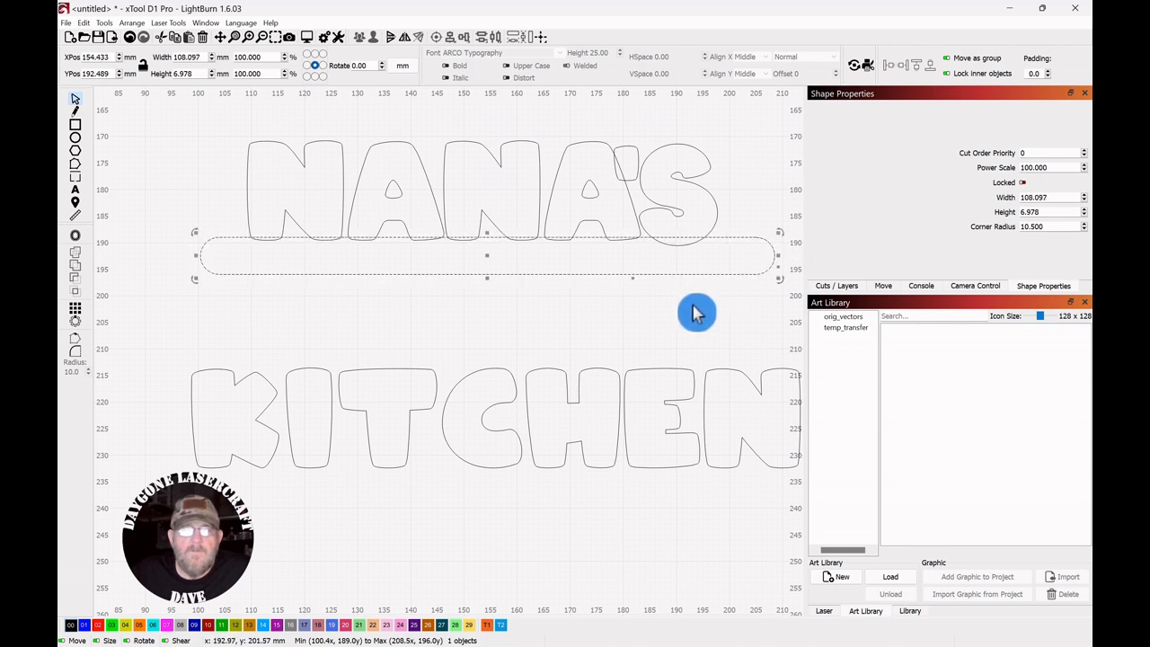
Weld all NANA'S letters, the apostrophe and the rounded bar into a single shape.
left_click_drag(758, 117, 211, 235)
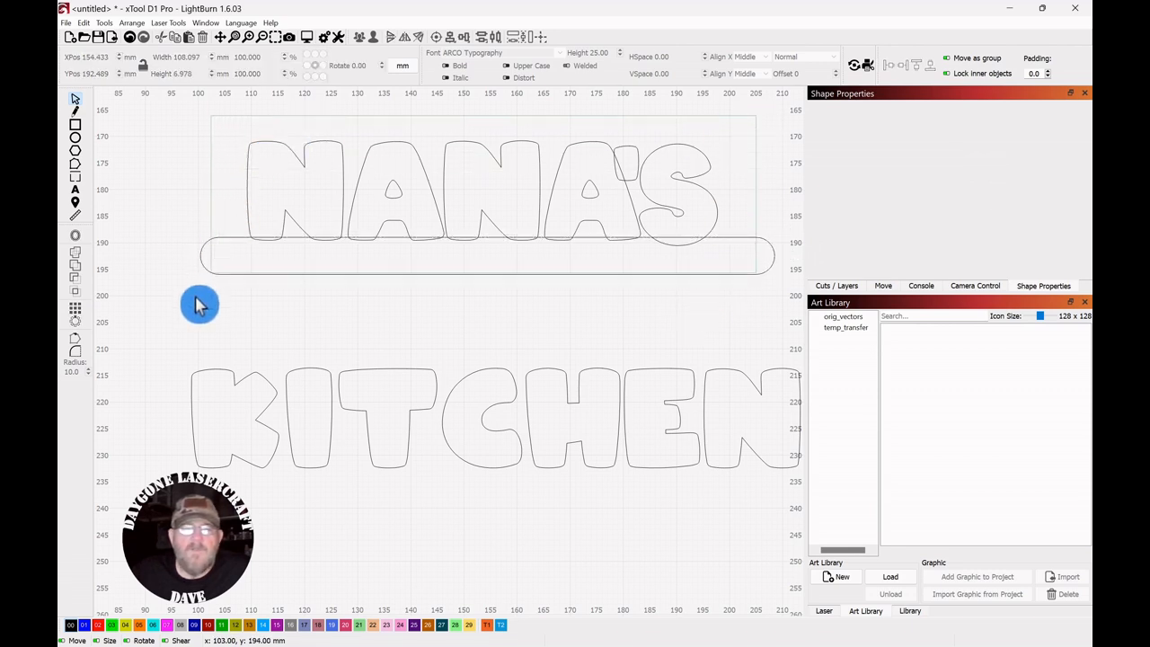
left_click_drag(199, 304, 197, 302)
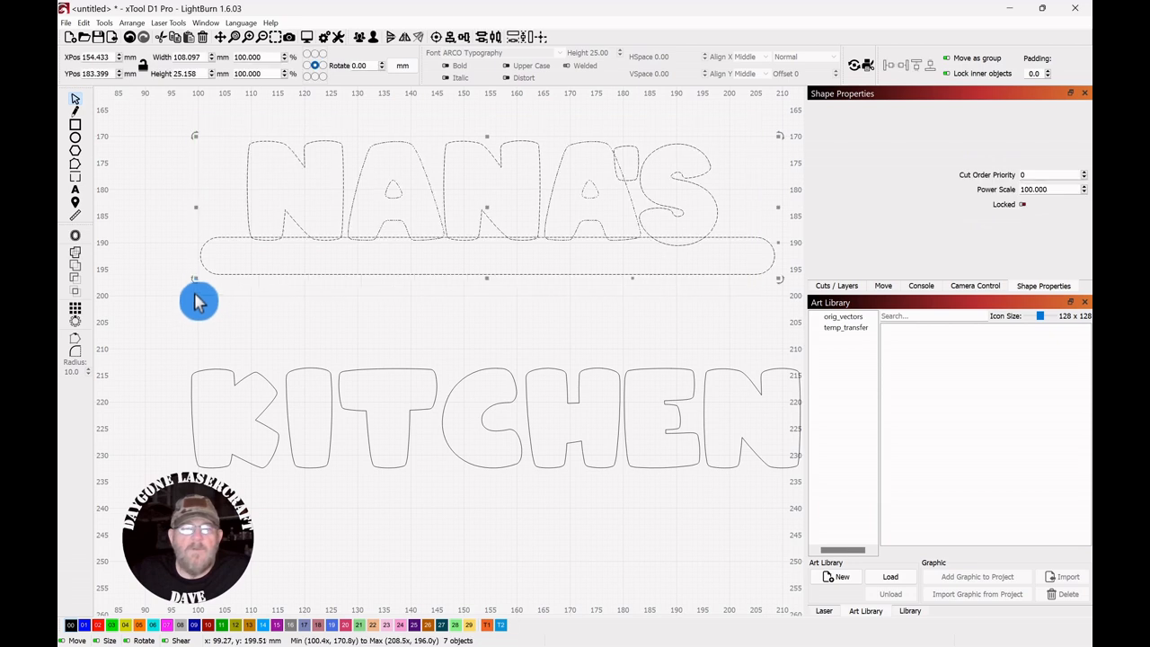
left_click(75, 255)
left_click(349, 311)
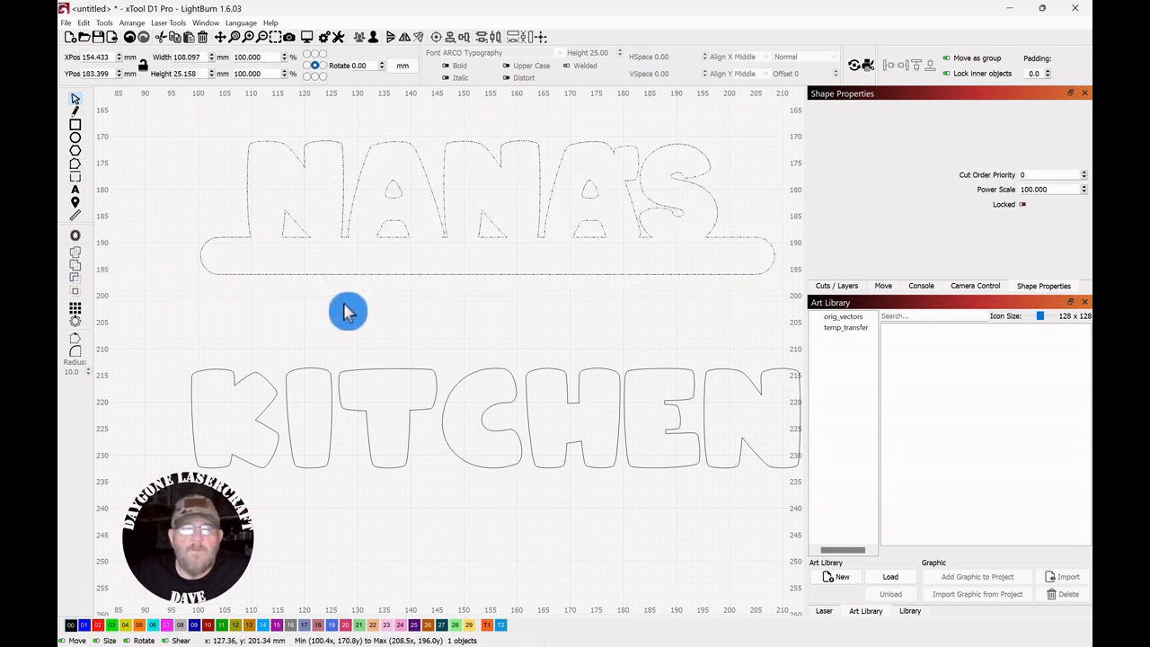
Move all the KITCHEN letters up to X 153, Y 204 so their tops overlap the bar under NANA'S.
left_click_drag(782, 331, 187, 474)
left_click_drag(503, 430, 482, 328)
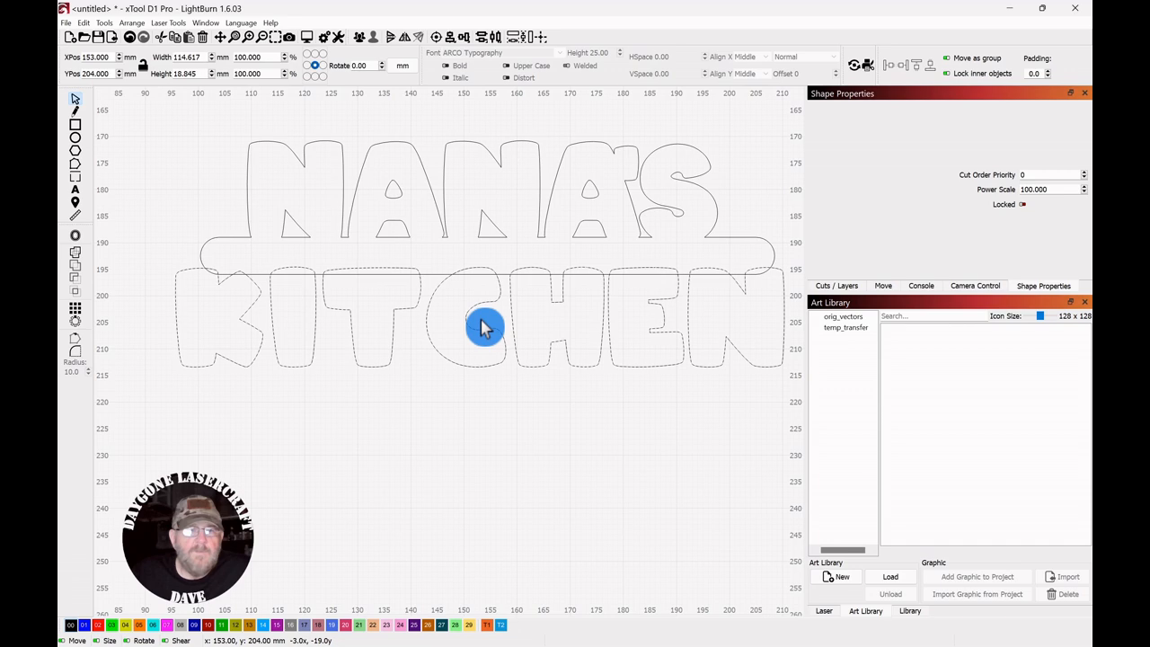
left_click_drag(483, 327, 460, 263)
scroll(483, 329, "down", 3)
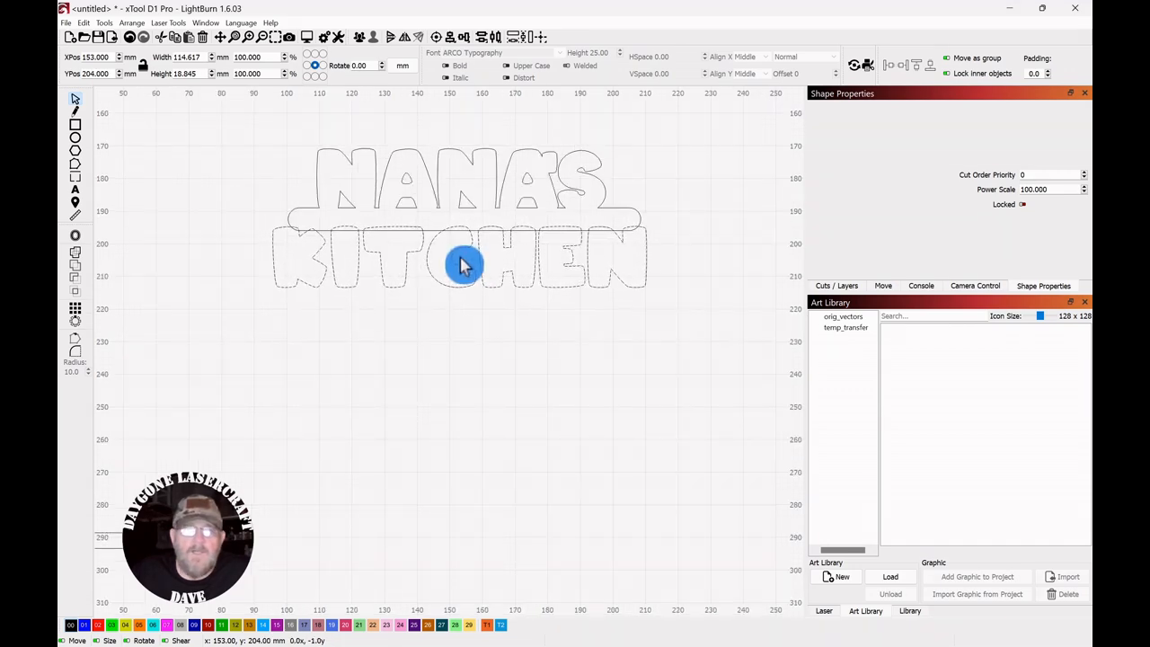
left_click(455, 352)
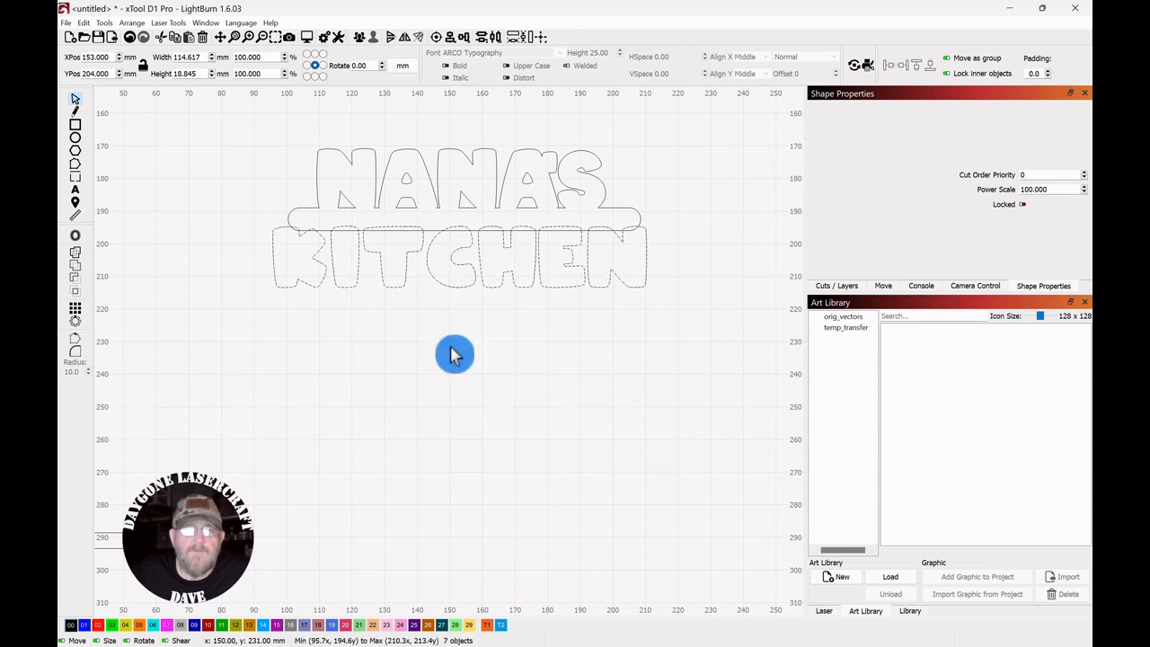
Weld the KITCHEN letters and the NANA'S piece into a single shape.
left_click(707, 158)
left_click_drag(706, 144, 245, 330)
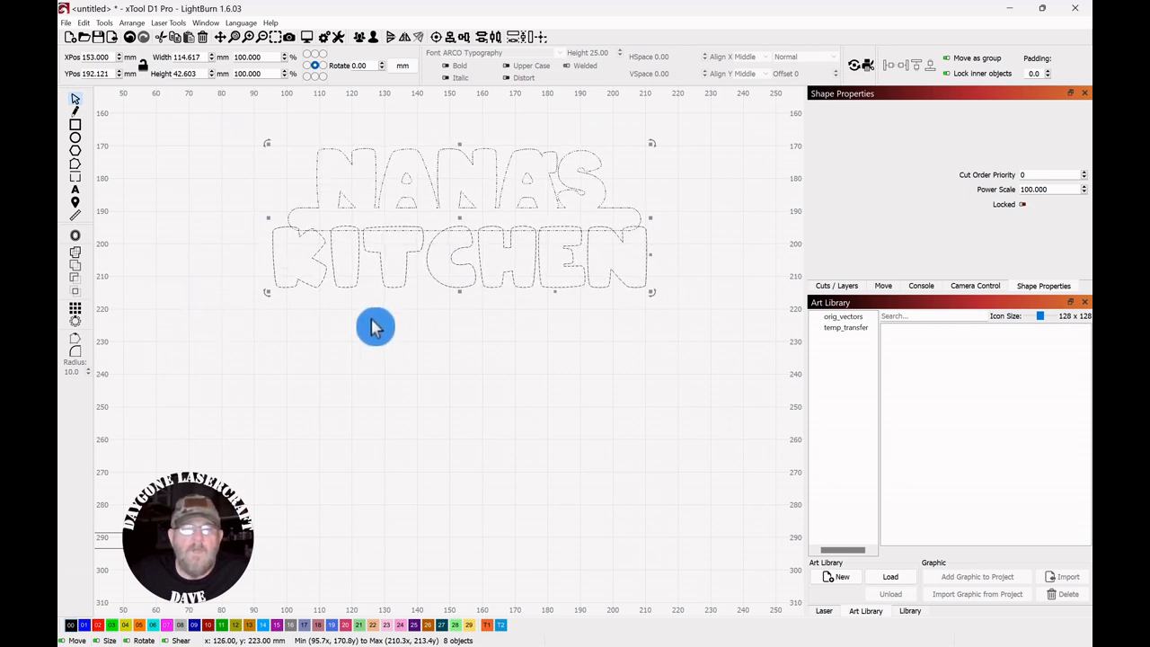
left_click(70, 259)
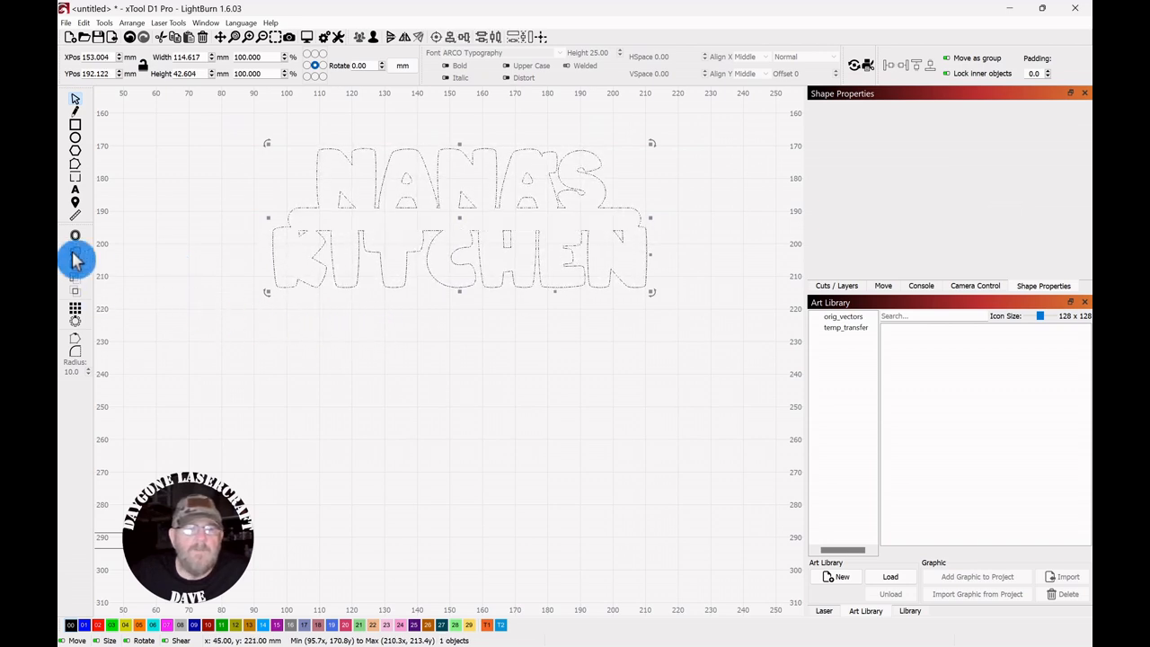
left_click(382, 349)
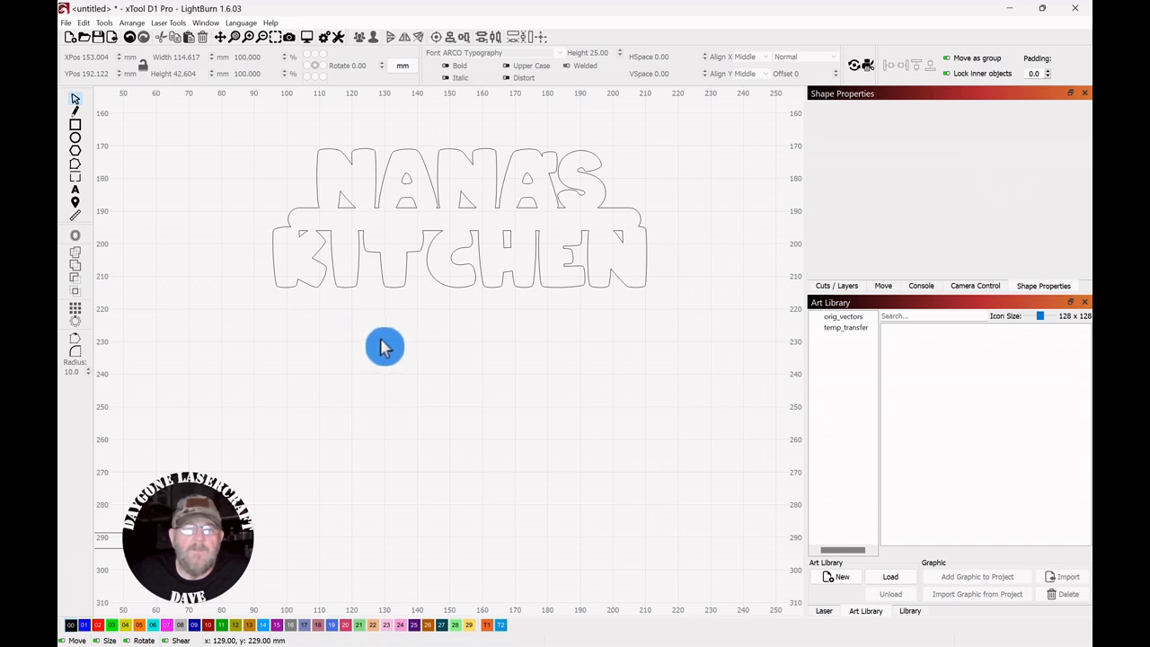
Draw a rounded rectangle about 117 mm wide and 24 mm high just below KITCHEN.
left_click(75, 126)
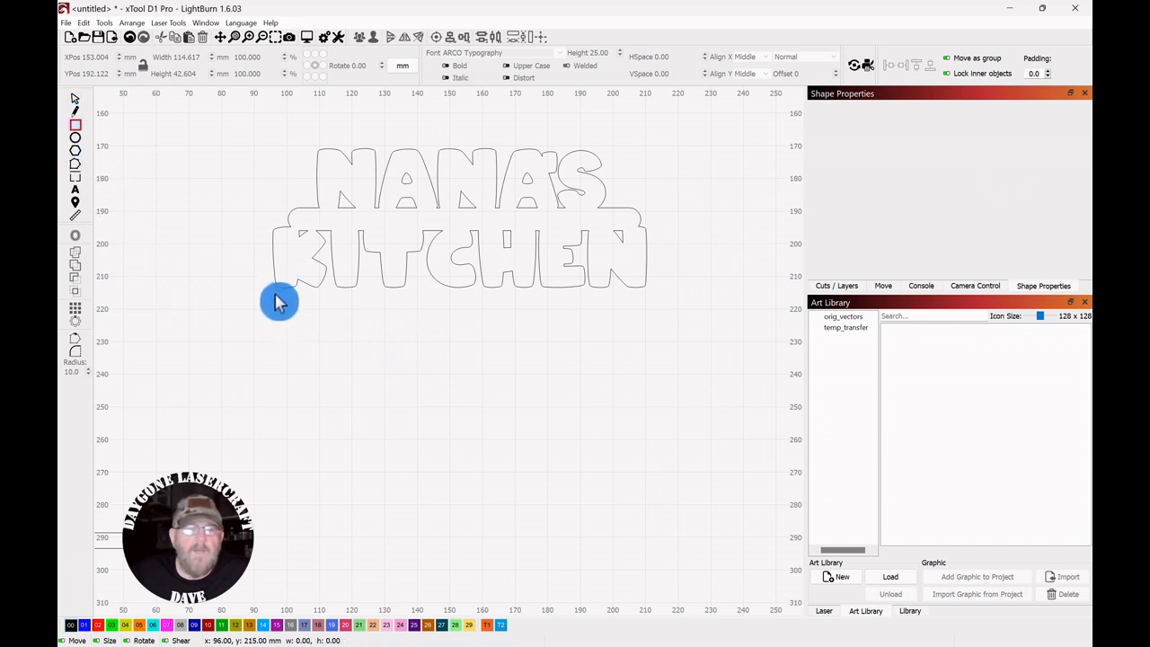
left_click_drag(274, 294, 657, 370)
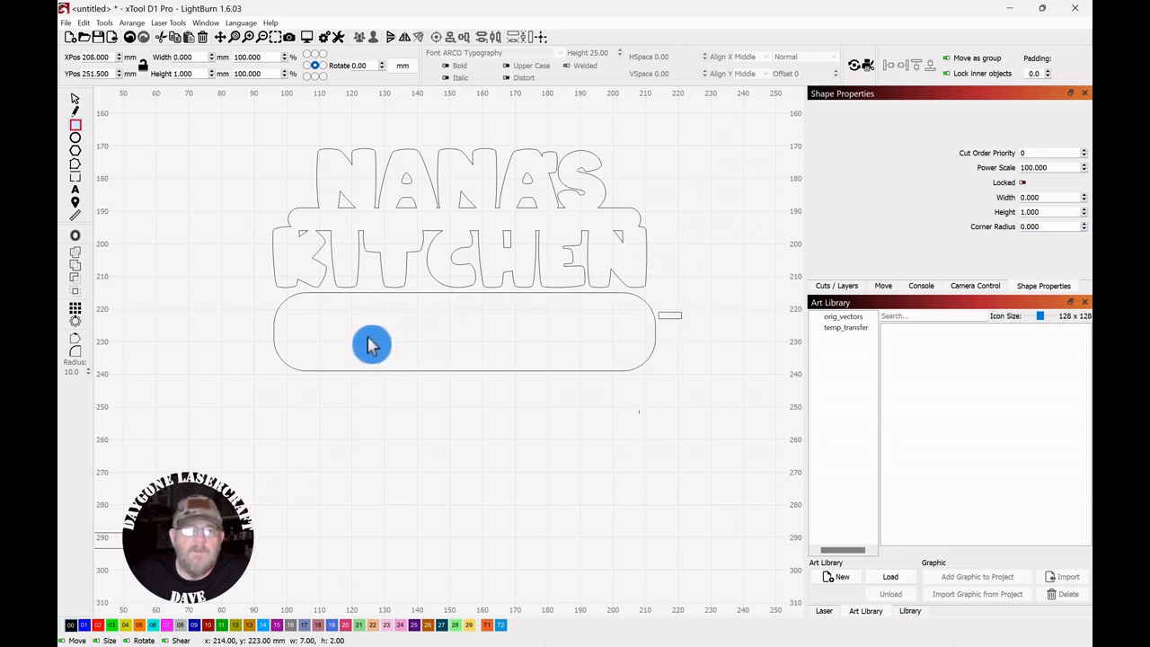
left_click_drag(682, 312, 195, 374)
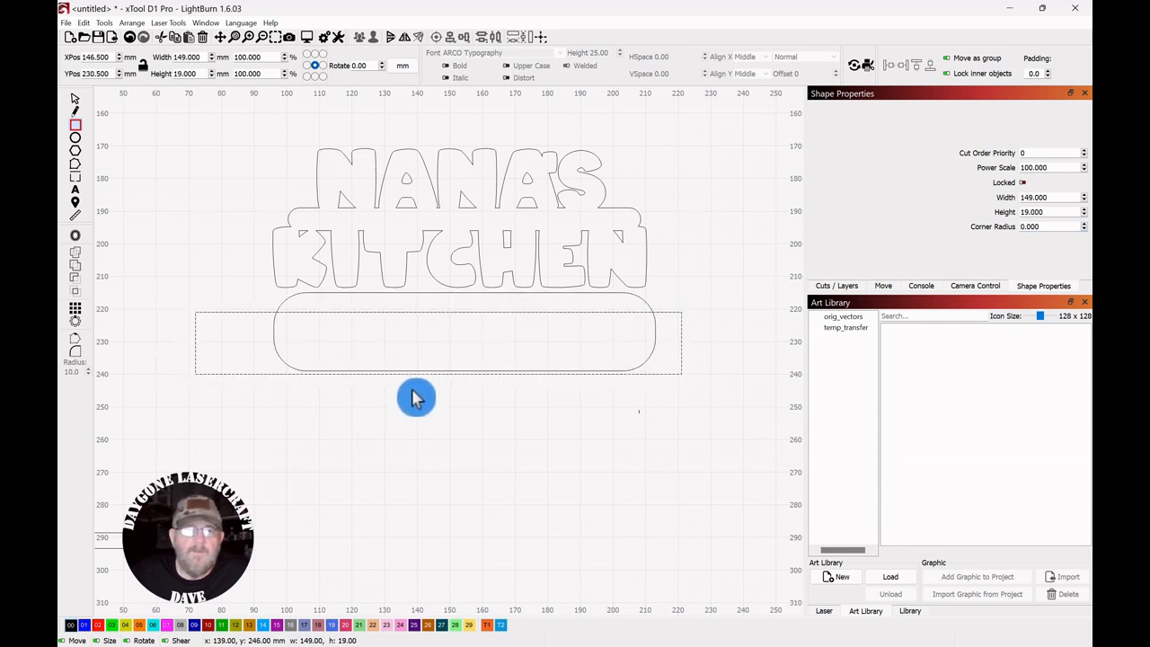
left_click(75, 101)
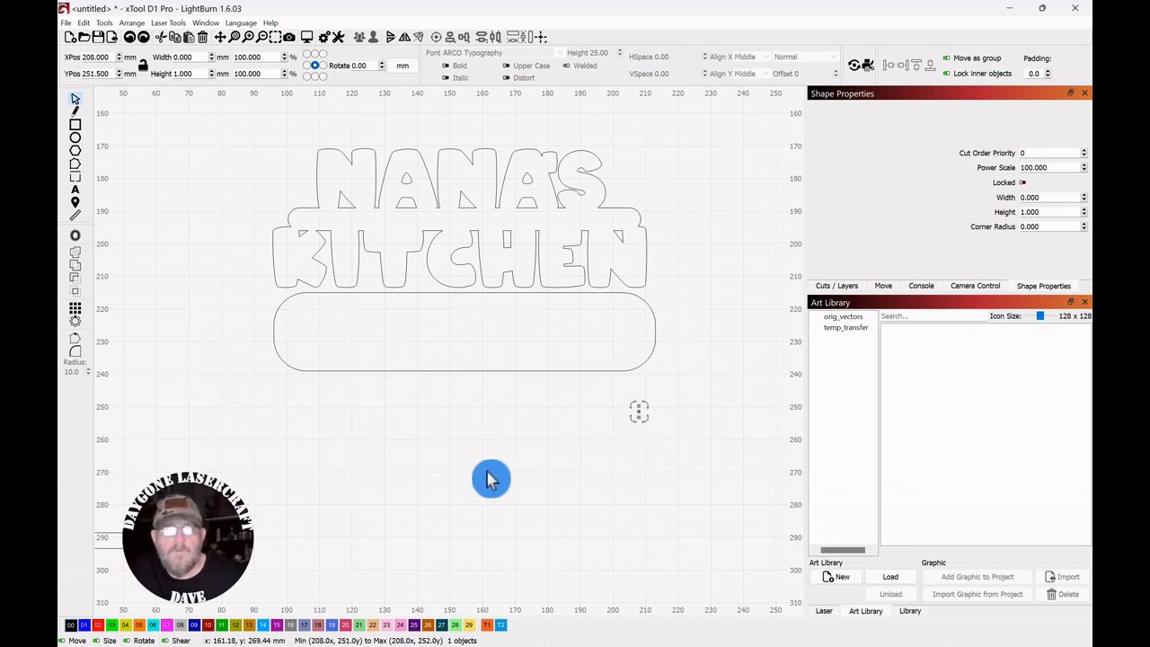
key("ctrl+z")
key("ctrl+z")
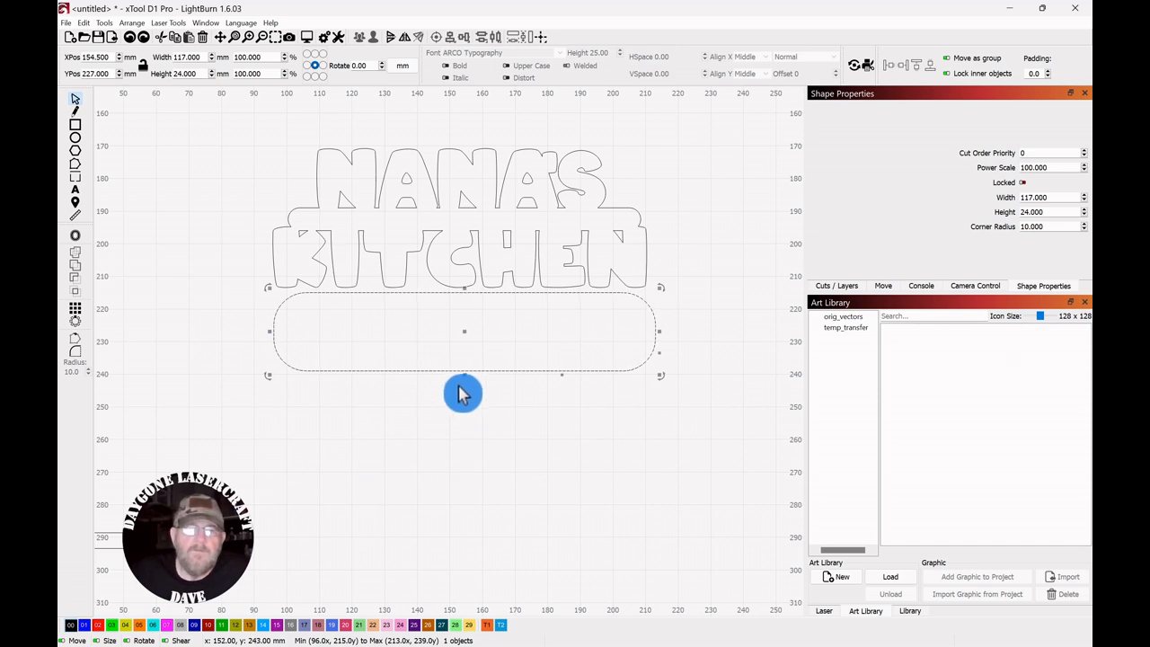
Reduce the lower rounded bar's height to about 4.5 mm and position it at X 153.5, Y 214, overlapping the bottoms of the KITCHEN letters.
left_click_drag(463, 374, 441, 324)
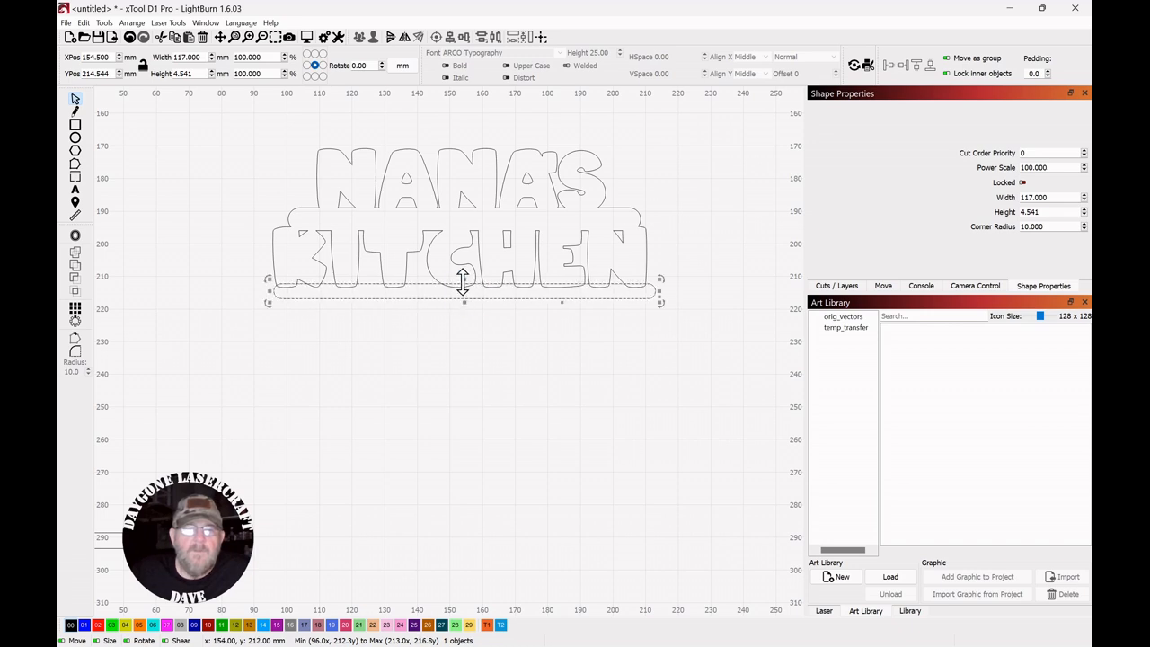
left_click(485, 338)
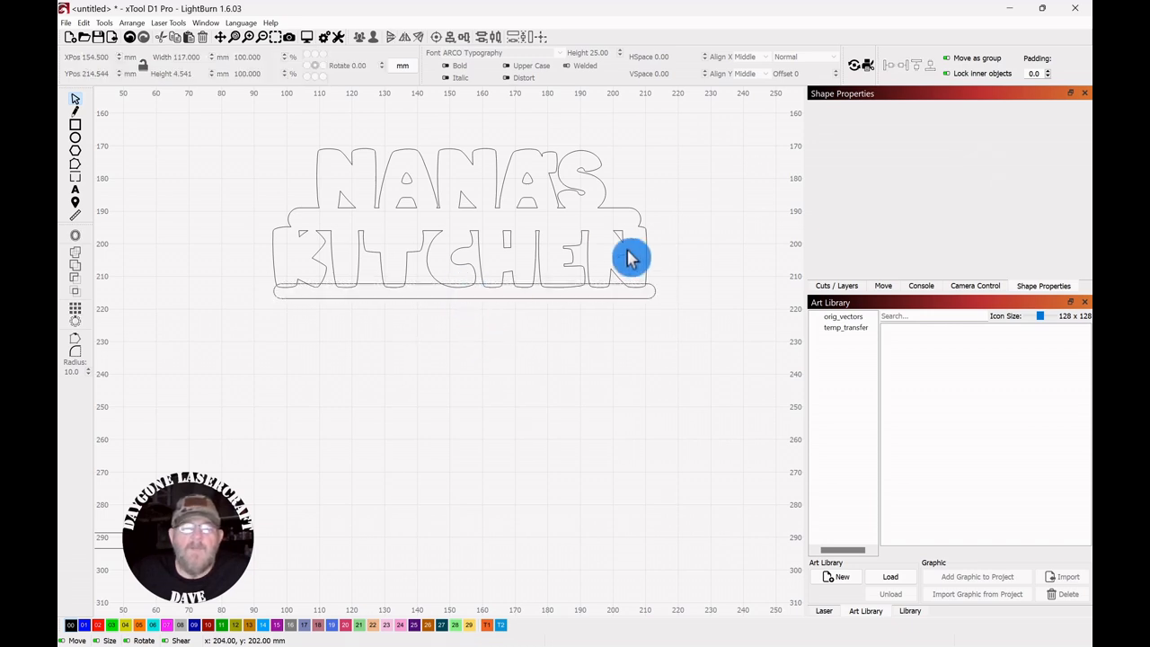
mouse_move(655, 292)
left_mouse_down()
mouse_move(649, 299)
mouse_move(653, 290)
left_mouse_up()
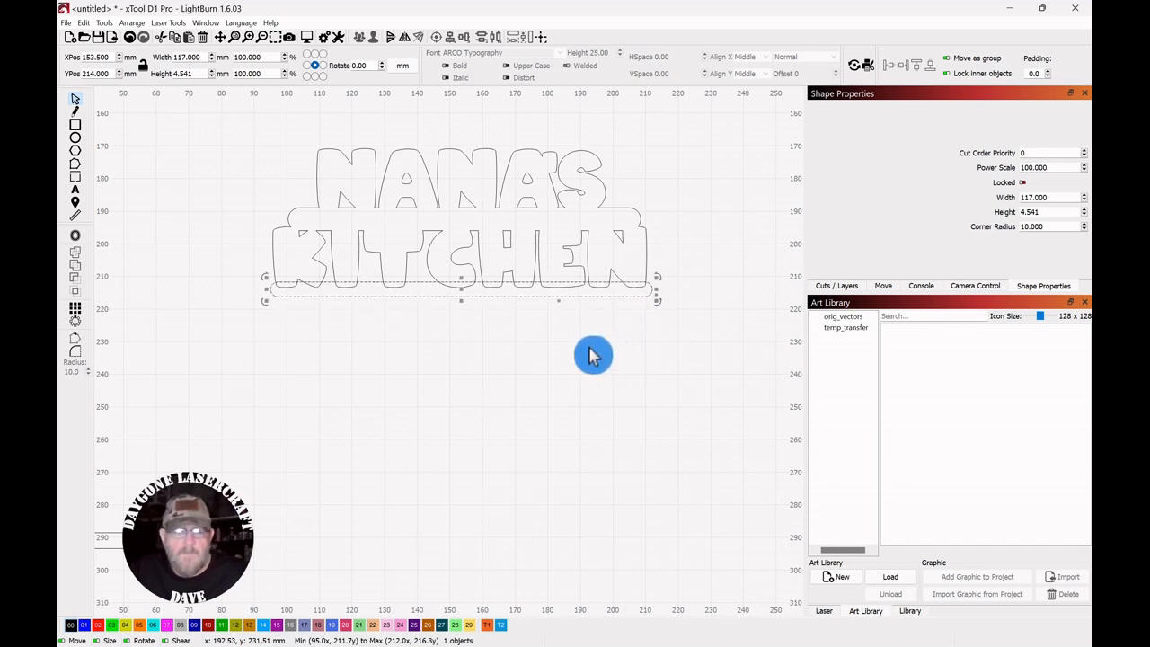
Align the lower bar with the welded text using Align V-Center.
left_click(529, 194, "shift")
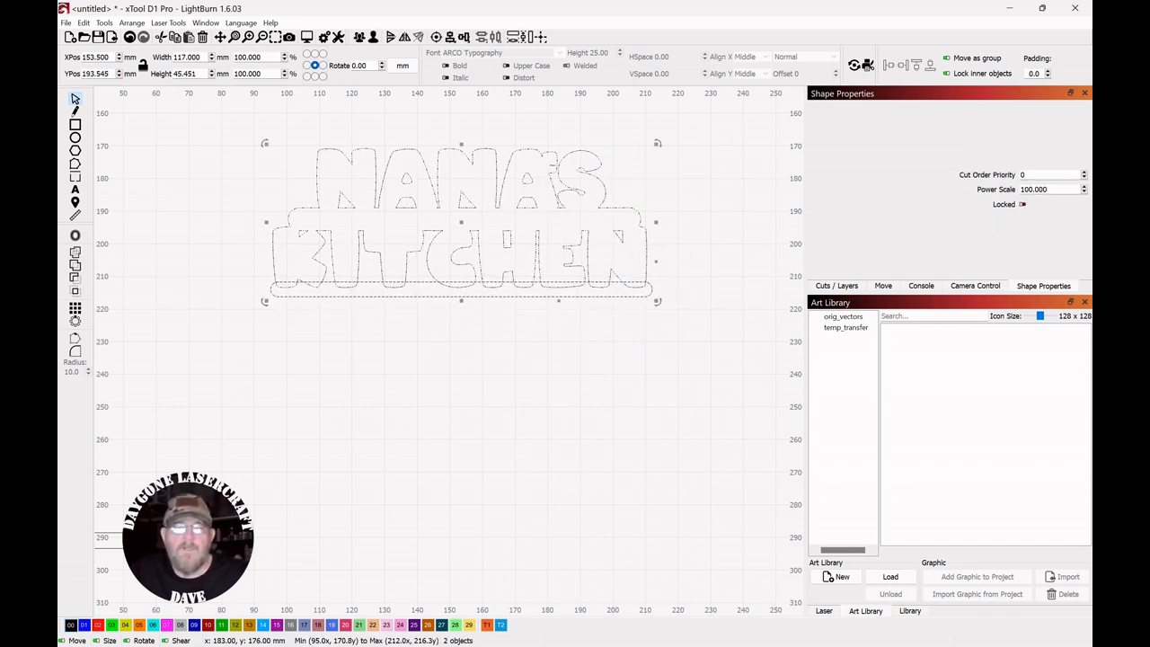
left_click(456, 40)
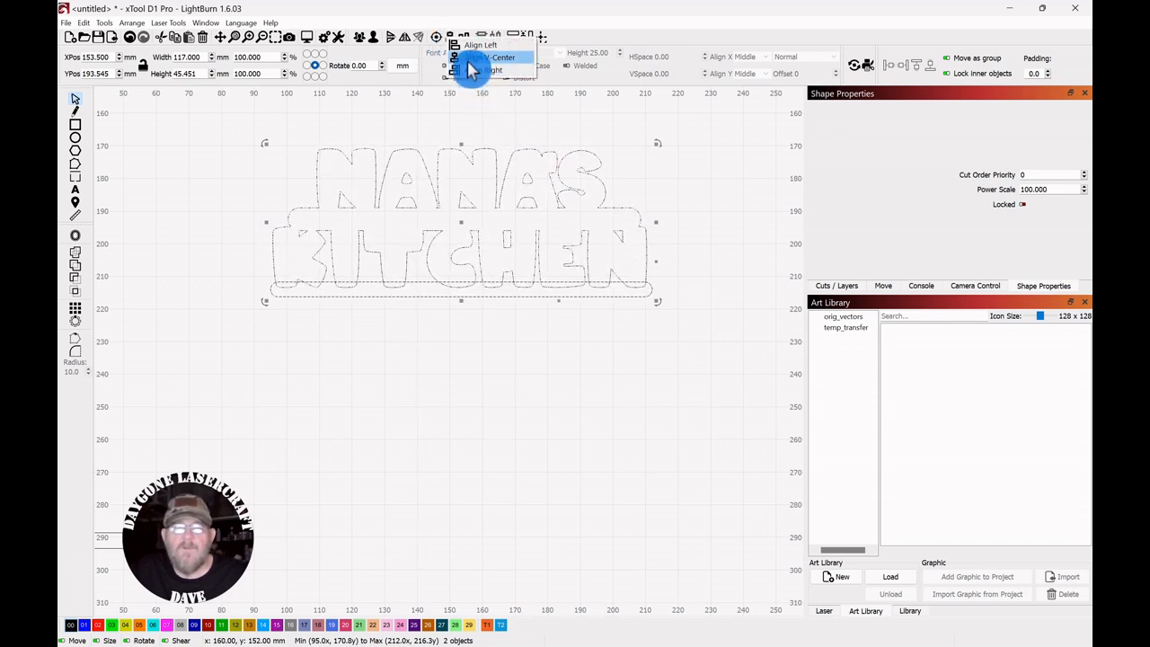
left_click(467, 61)
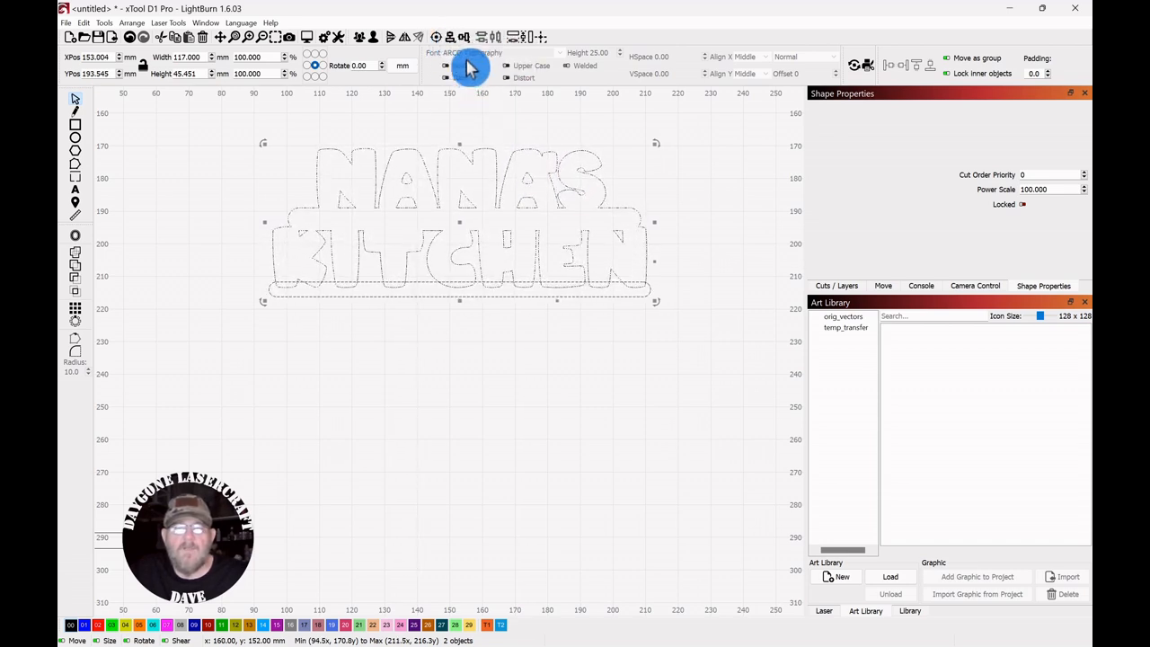
left_click(483, 390)
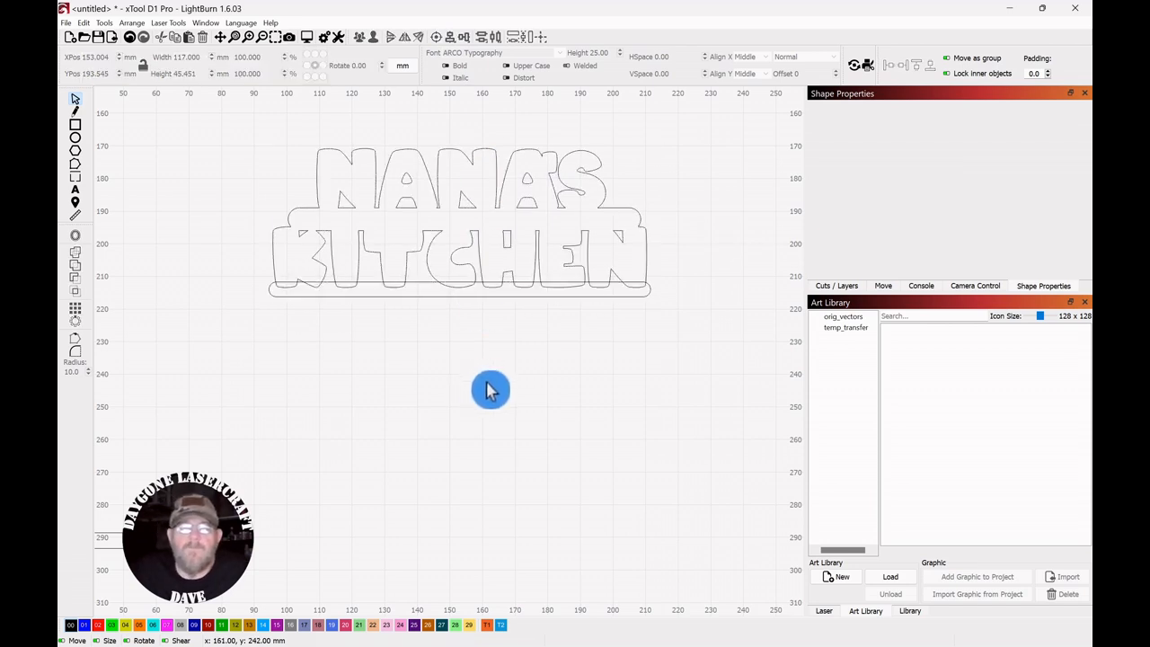
Weld the lower rounded bar to the NANA'S KITCHEN text.
left_click_drag(497, 378, 532, 407)
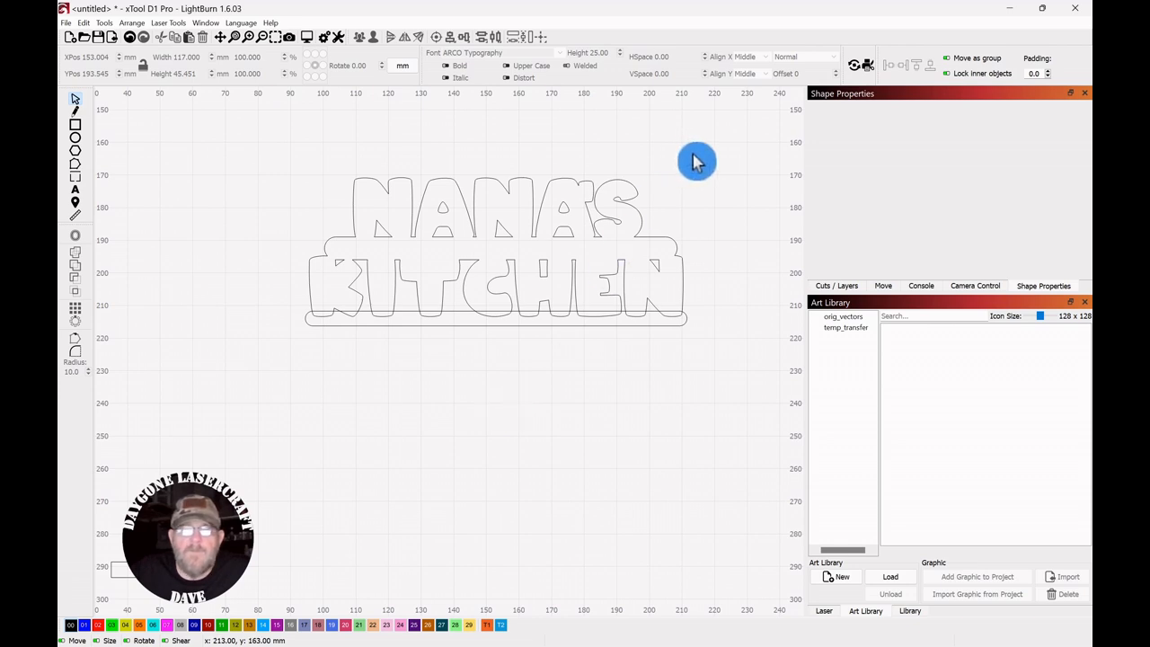
left_click_drag(692, 153, 272, 346)
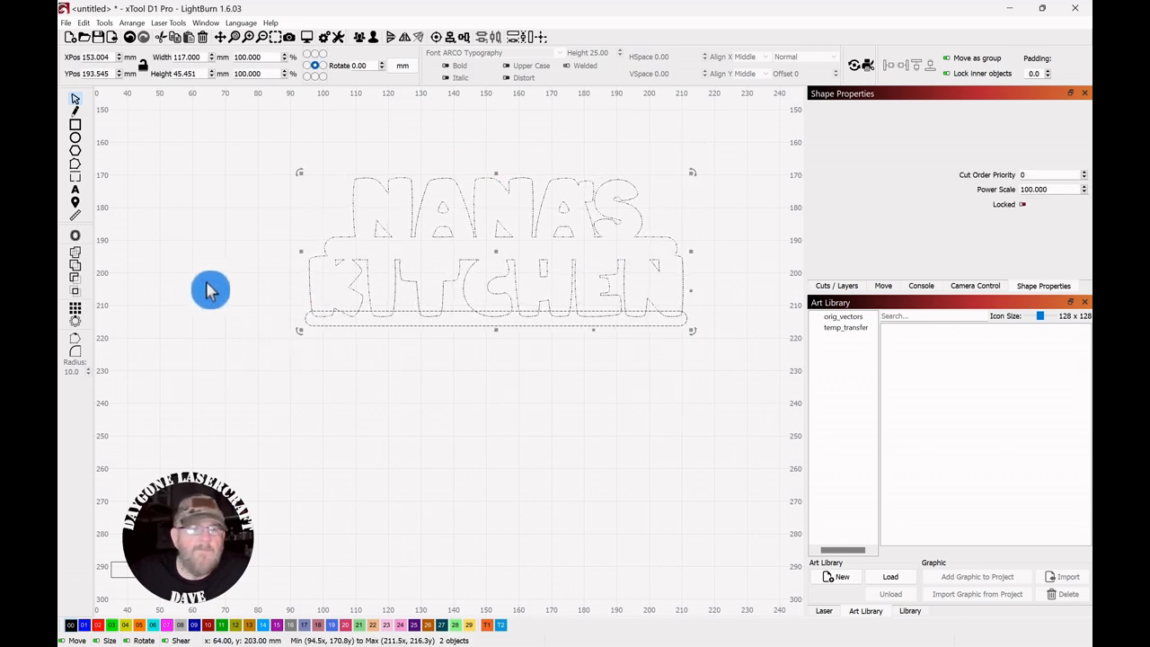
left_click(79, 262)
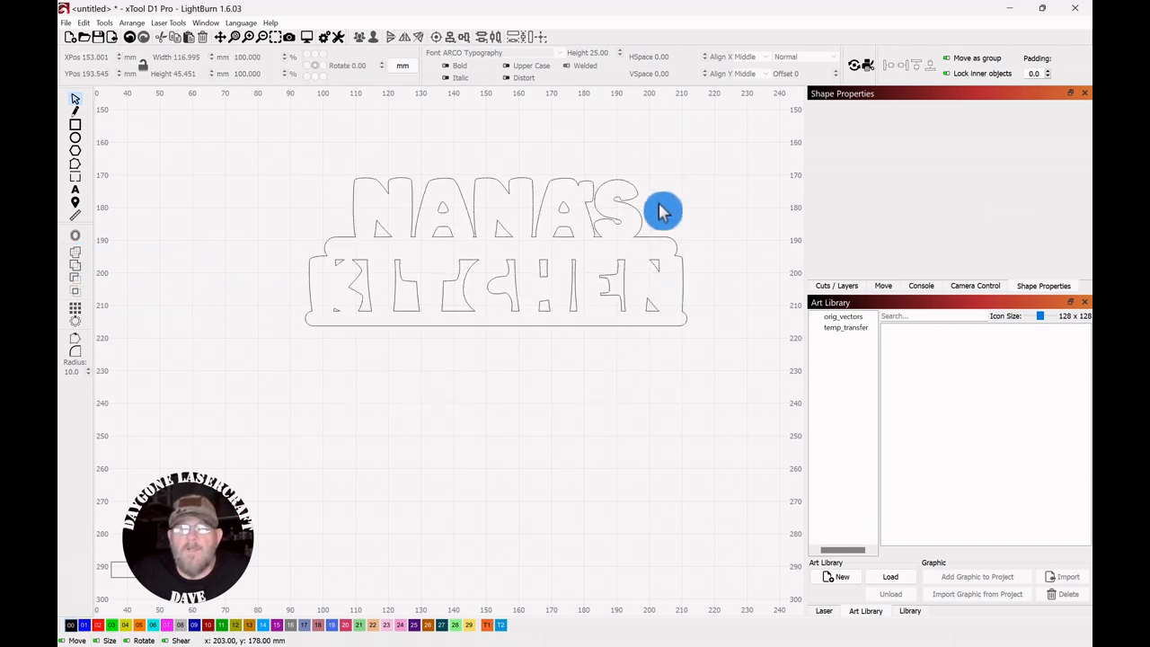
Move the welded text piece up to X 154, Y 188.
left_click(609, 244)
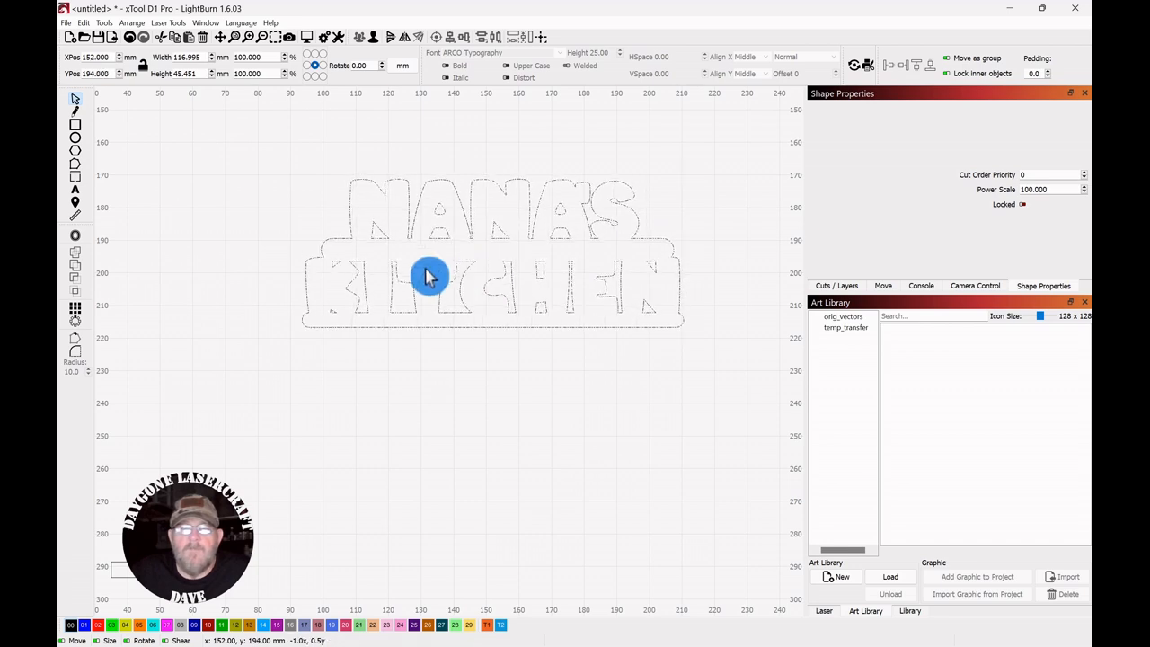
left_click_drag(427, 276, 502, 244)
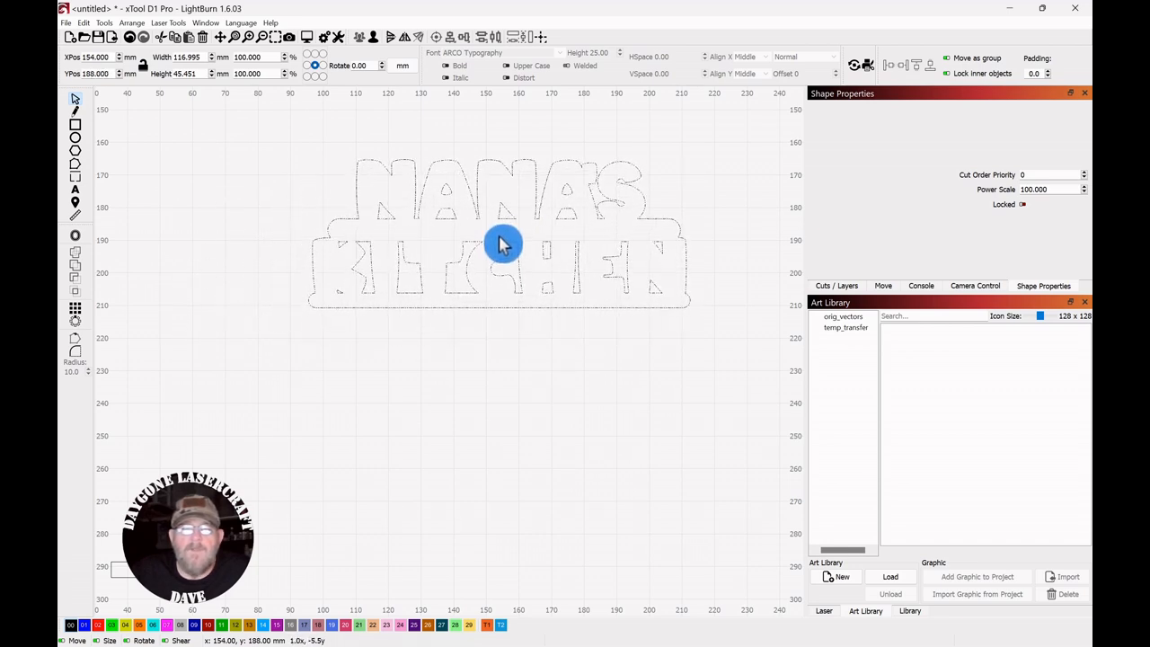
left_click(503, 347)
scroll(528, 391, "down", 1)
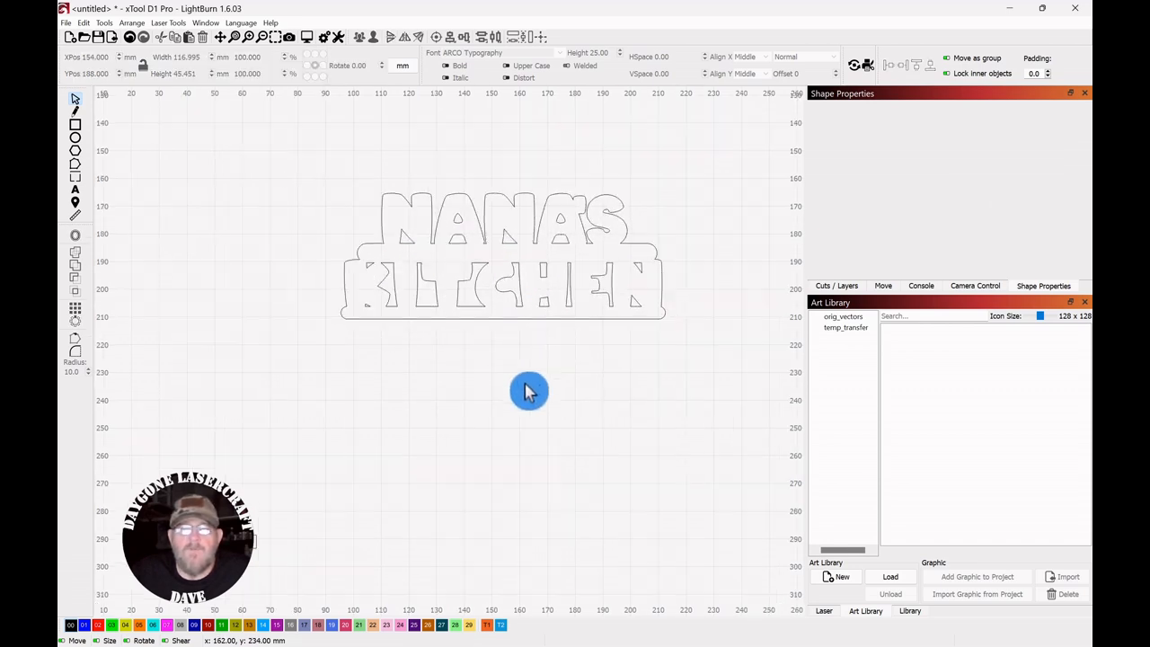
scroll(529, 391, "up", 1)
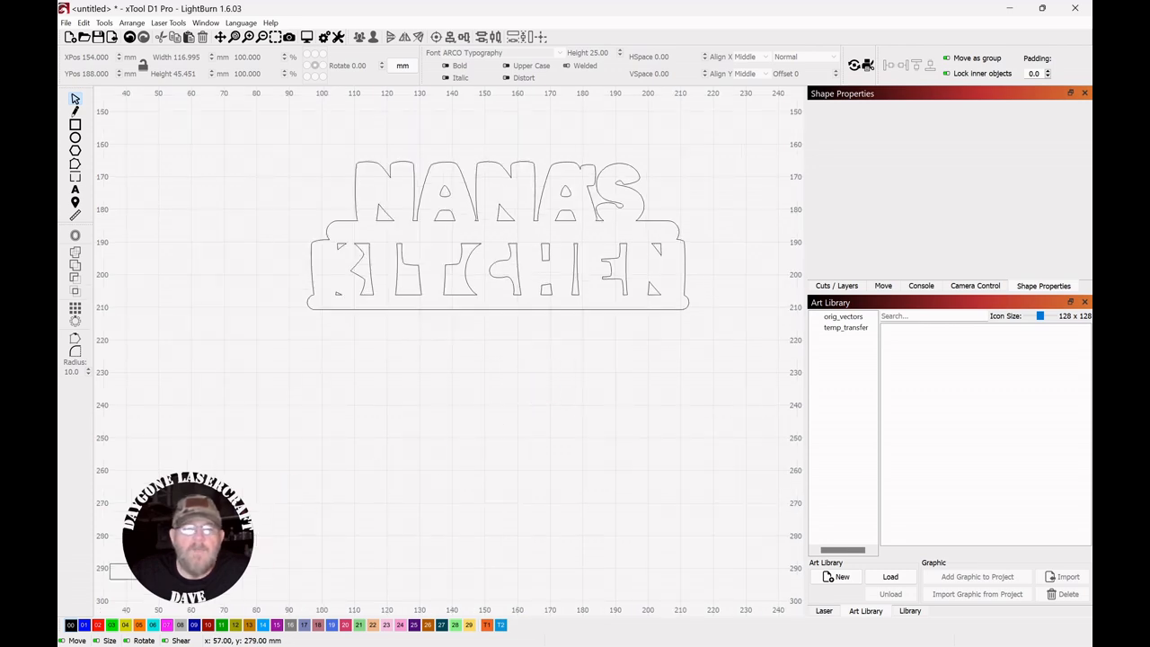
Move the separate 30 mm wide rectangle below the text piece to X 158, Y 218, and set its height to 5 mm.
left_click(168, 569)
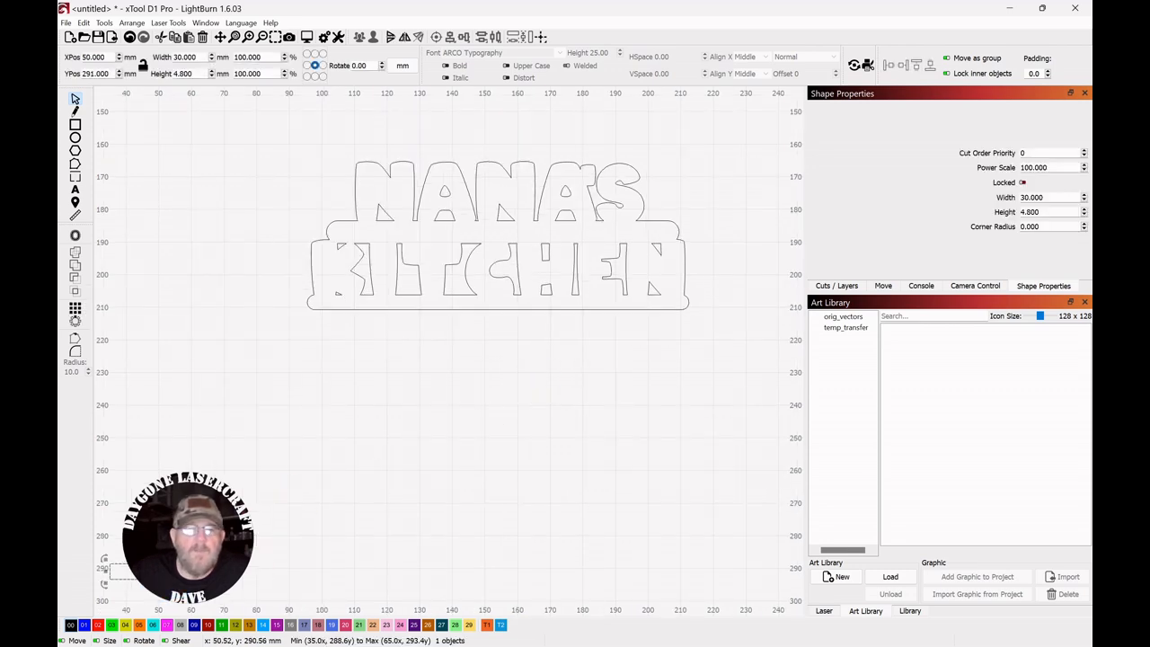
left_click_drag(160, 570, 514, 343)
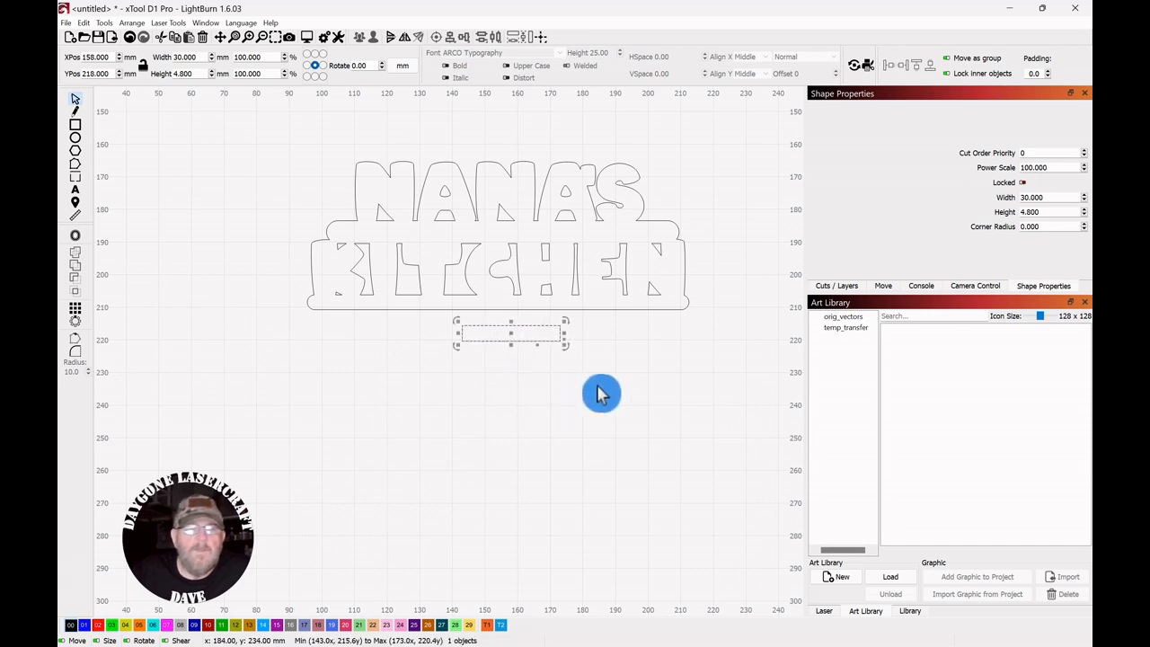
scroll(634, 365, "down", 1)
mouse_move(653, 429)
left_mouse_down()
mouse_move(608, 387)
mouse_move(657, 406)
left_mouse_up()
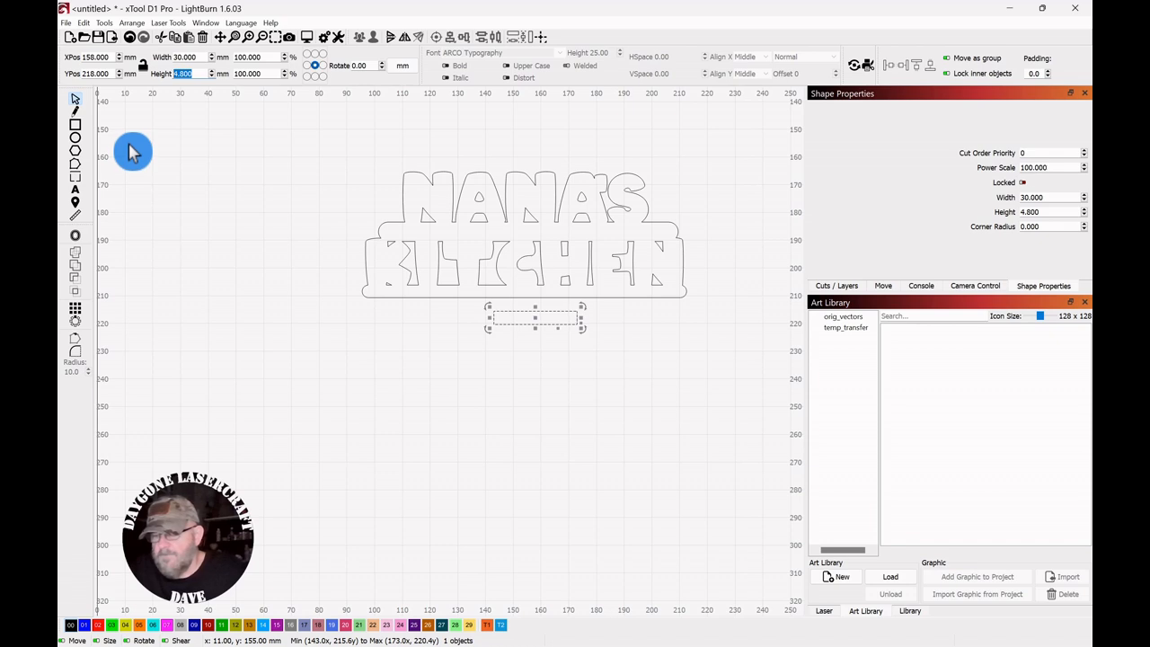
left_click(205, 152)
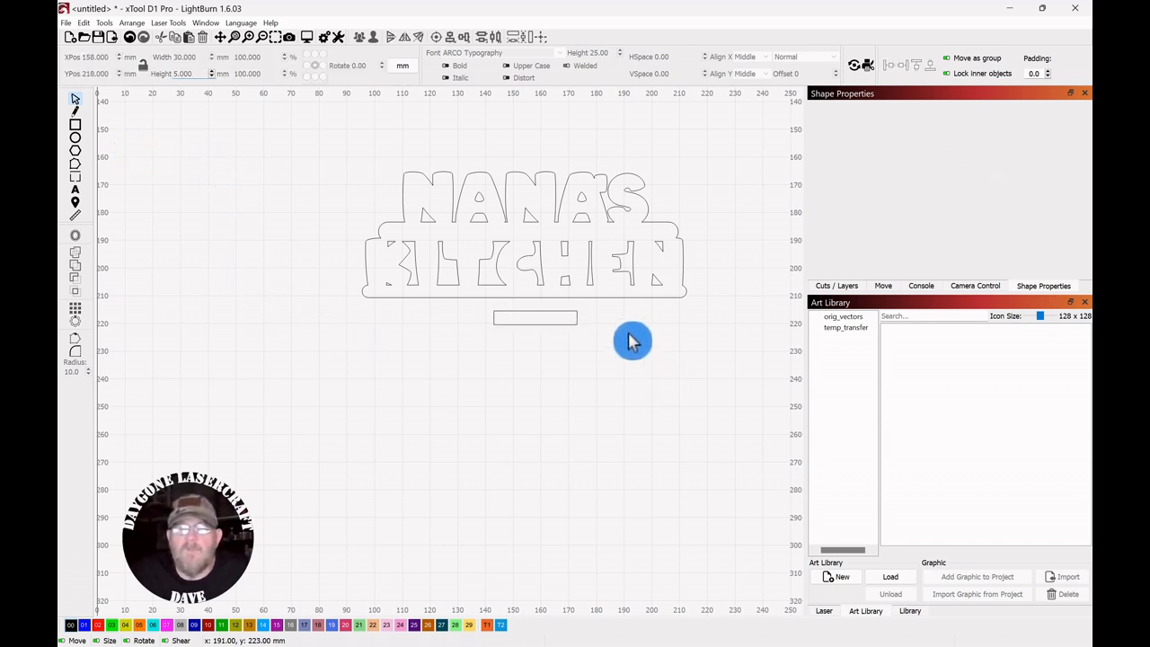
Snap the tab rectangle's top edge to the bottom edge of the text piece, centring it at about X 155.5, Y 213.2.
left_click_drag(543, 335, 541, 342)
left_click_drag(564, 396, 560, 390)
scroll(560, 388, "up", 1)
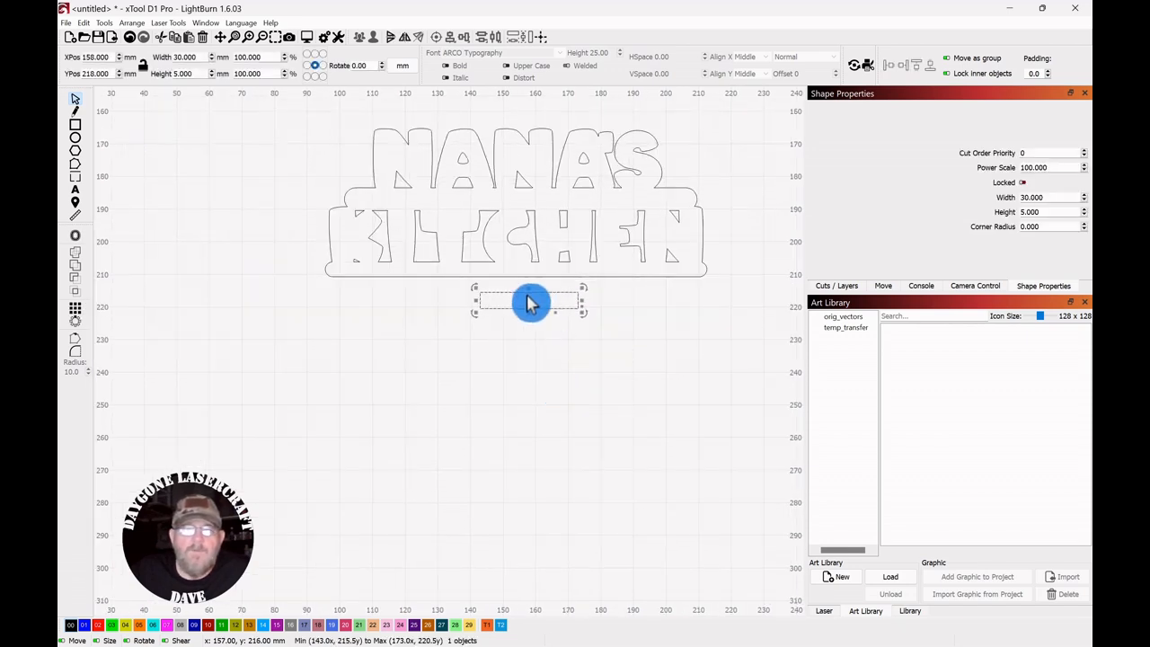
left_click_drag(520, 291, 583, 444)
scroll(543, 392, "up", 3)
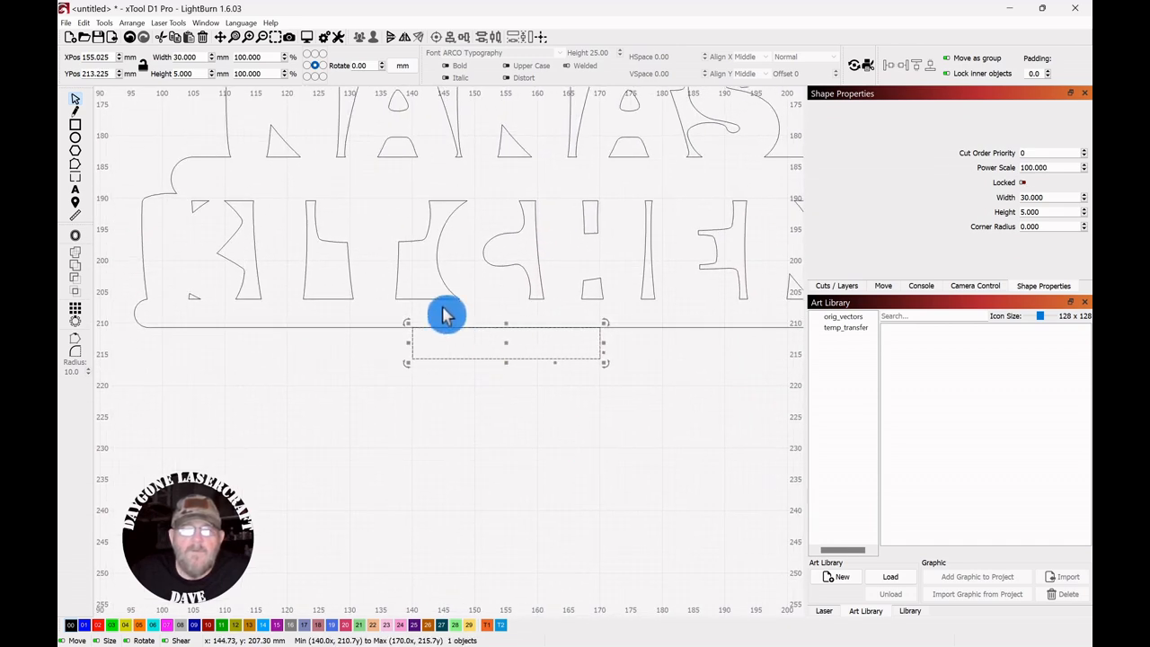
left_click_drag(507, 343, 505, 361)
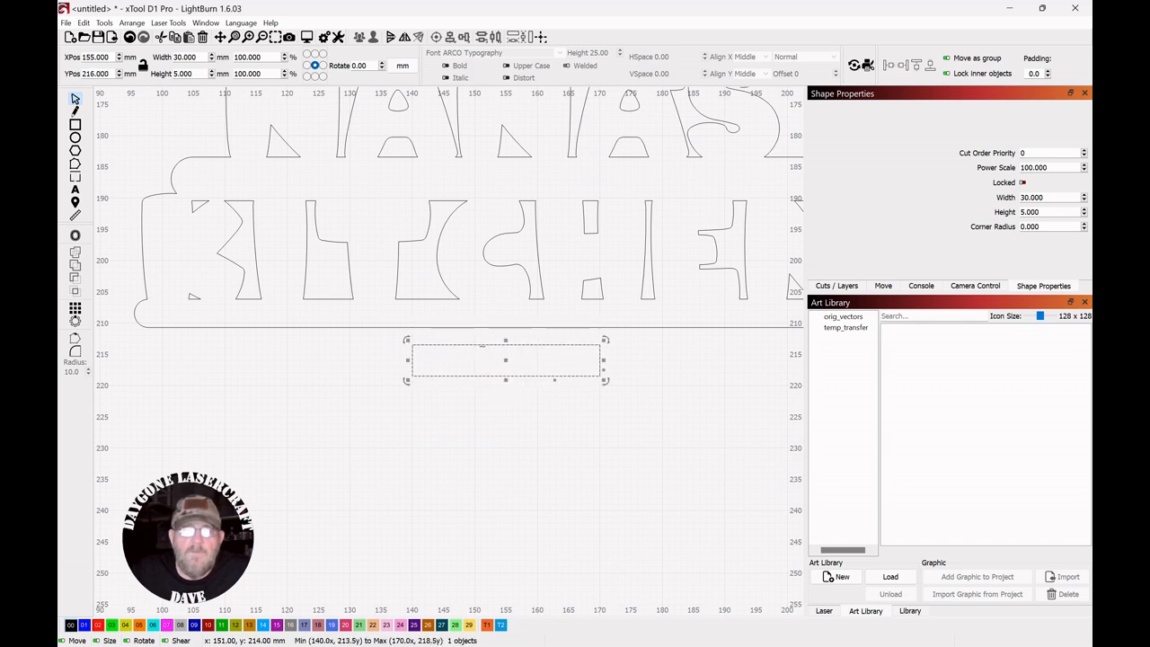
scroll(482, 346, "up", 2)
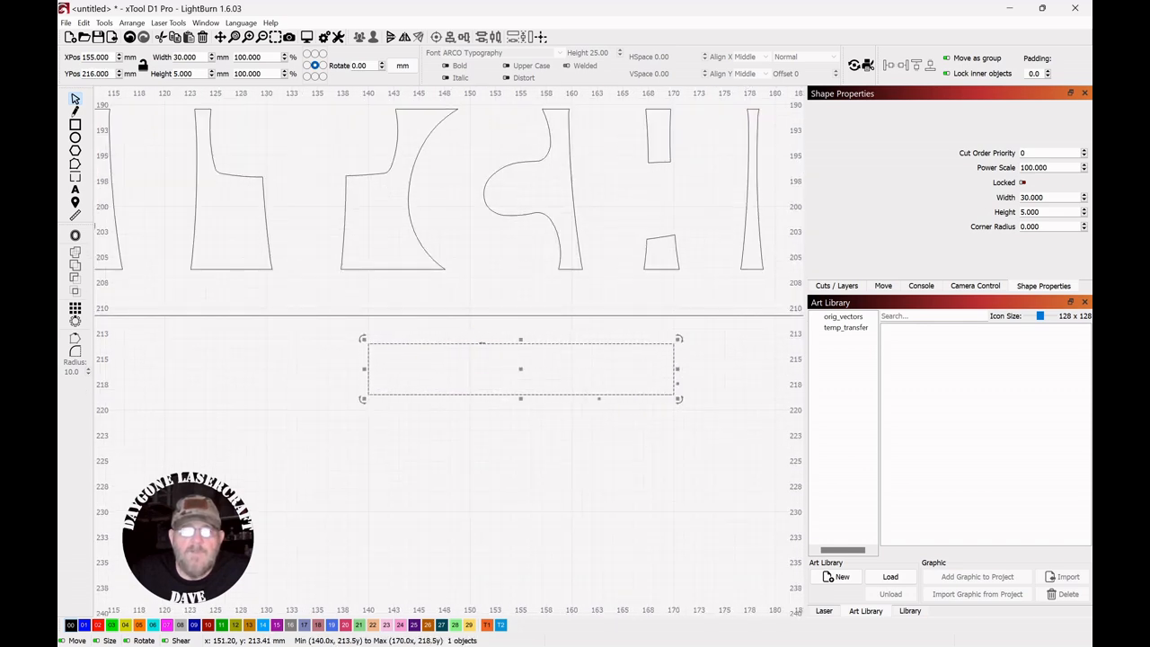
left_click_drag(482, 344, 486, 314)
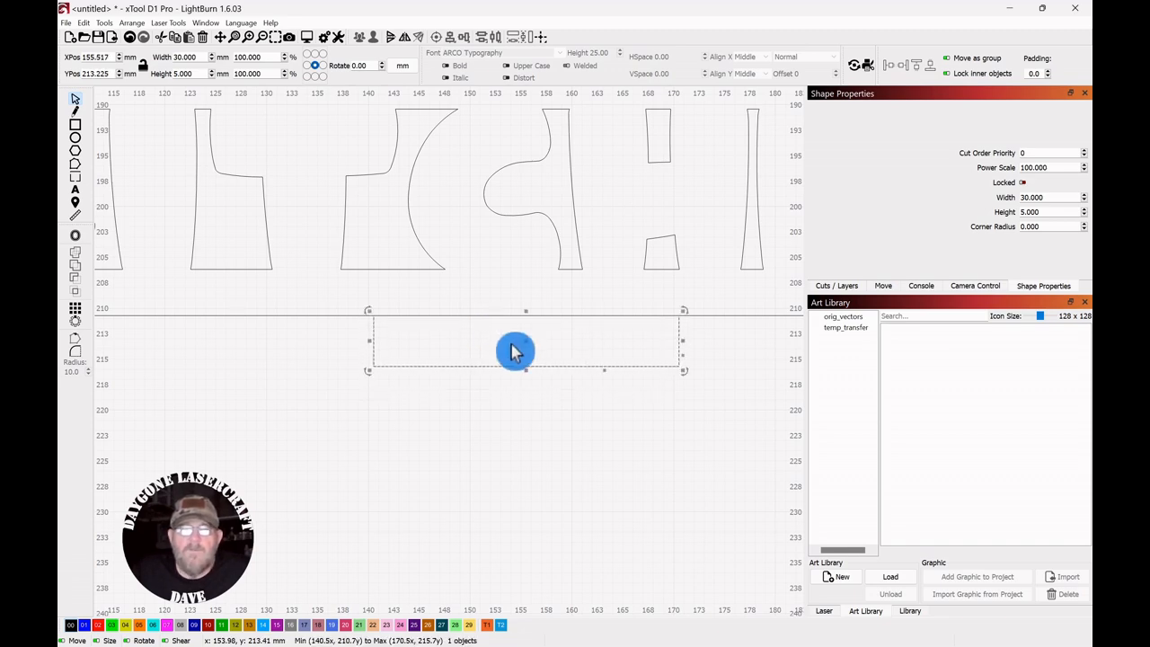
scroll(517, 347, "down", 5)
left_click_drag(552, 396, 519, 406)
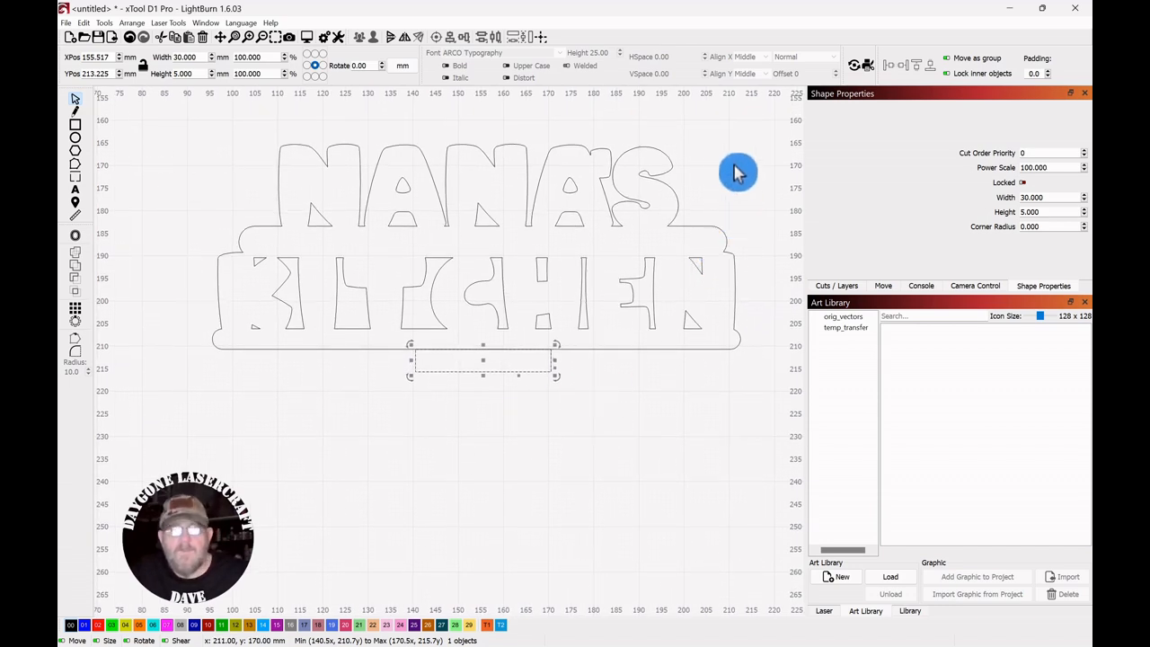
Centre the tab rectangle under the text piece with Align V-Center, and stretch its top edge up into the piece to 6.165 mm high.
left_click(627, 213, "shift")
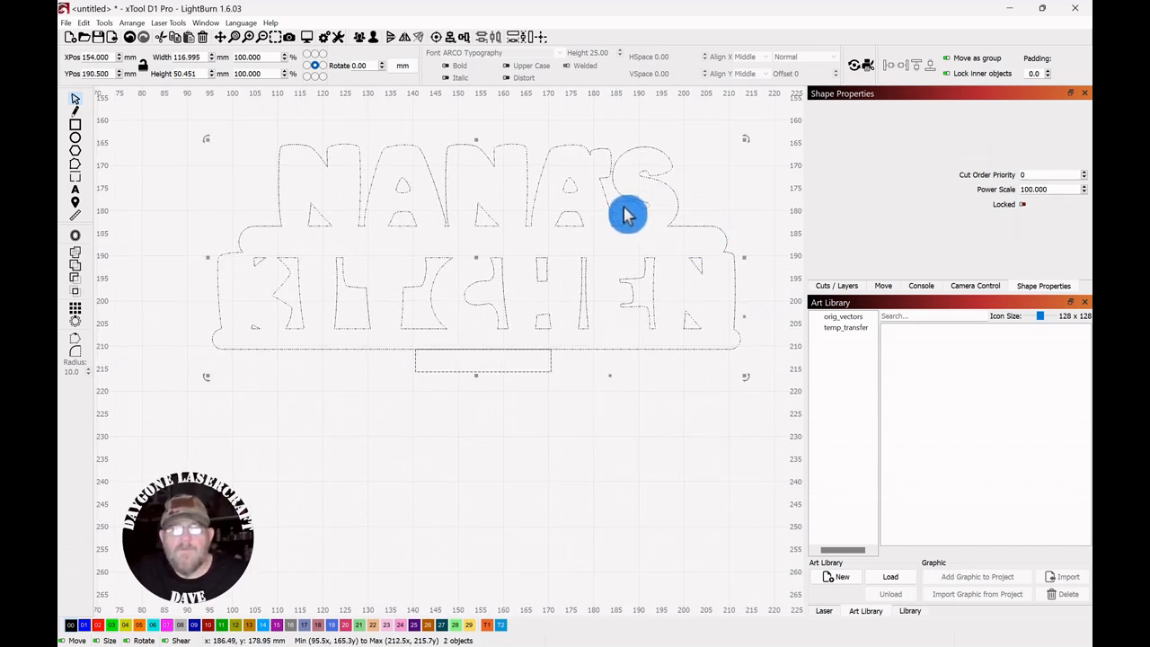
left_click(450, 40)
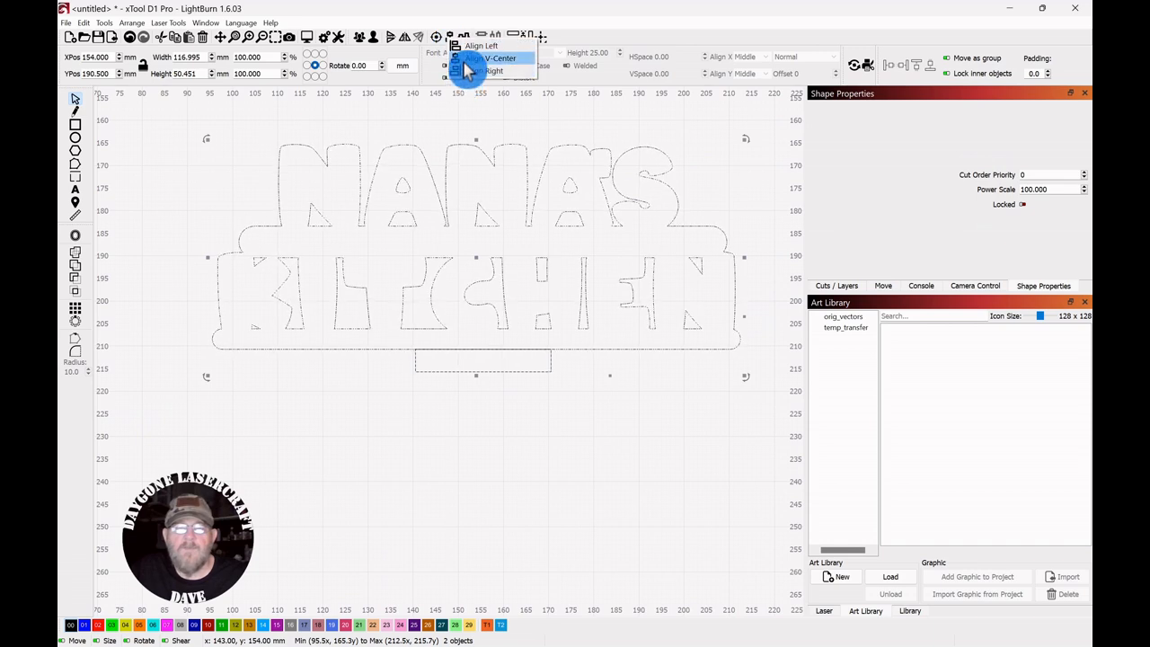
left_click(465, 65)
left_click(475, 465)
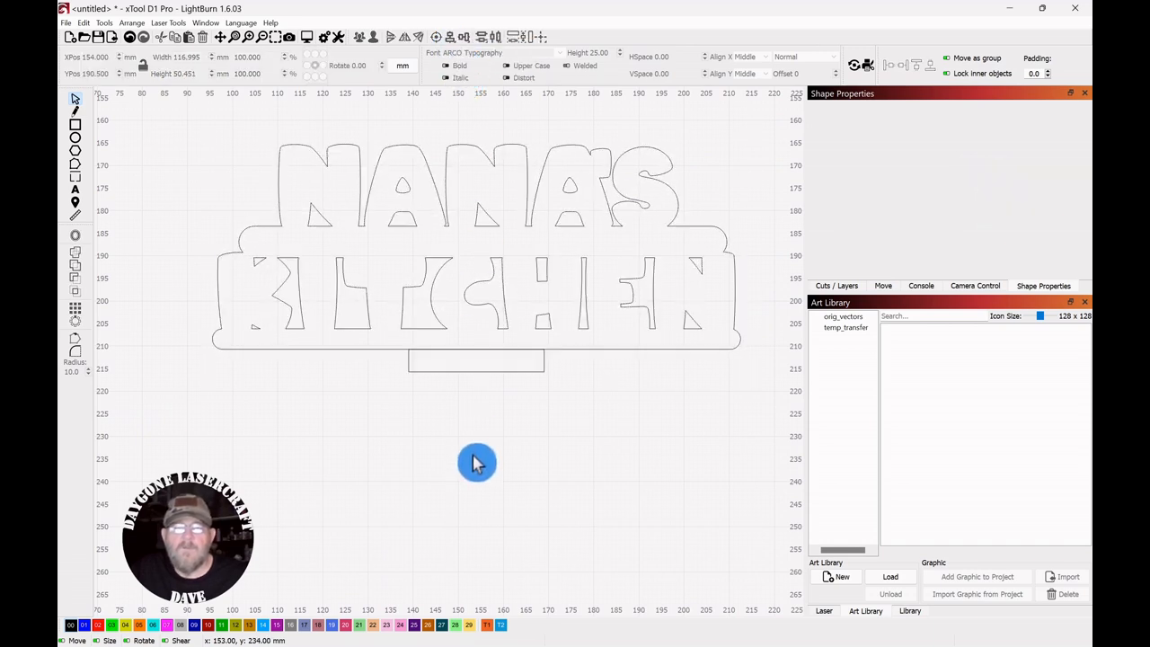
scroll(469, 440, "up", 2)
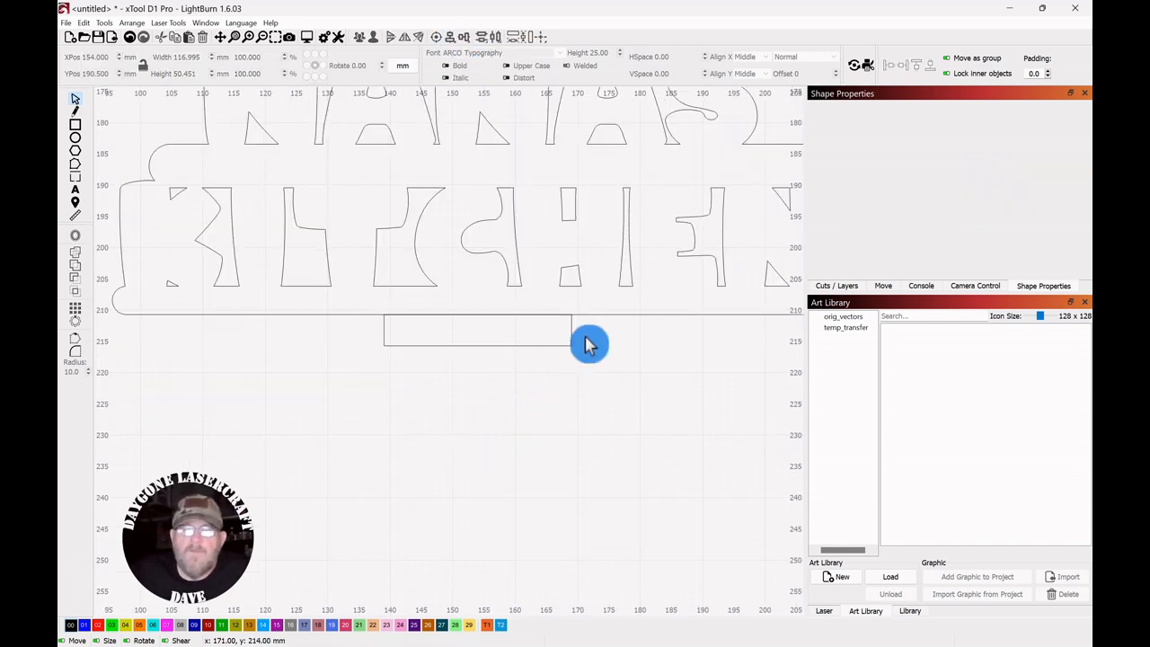
left_click(520, 344)
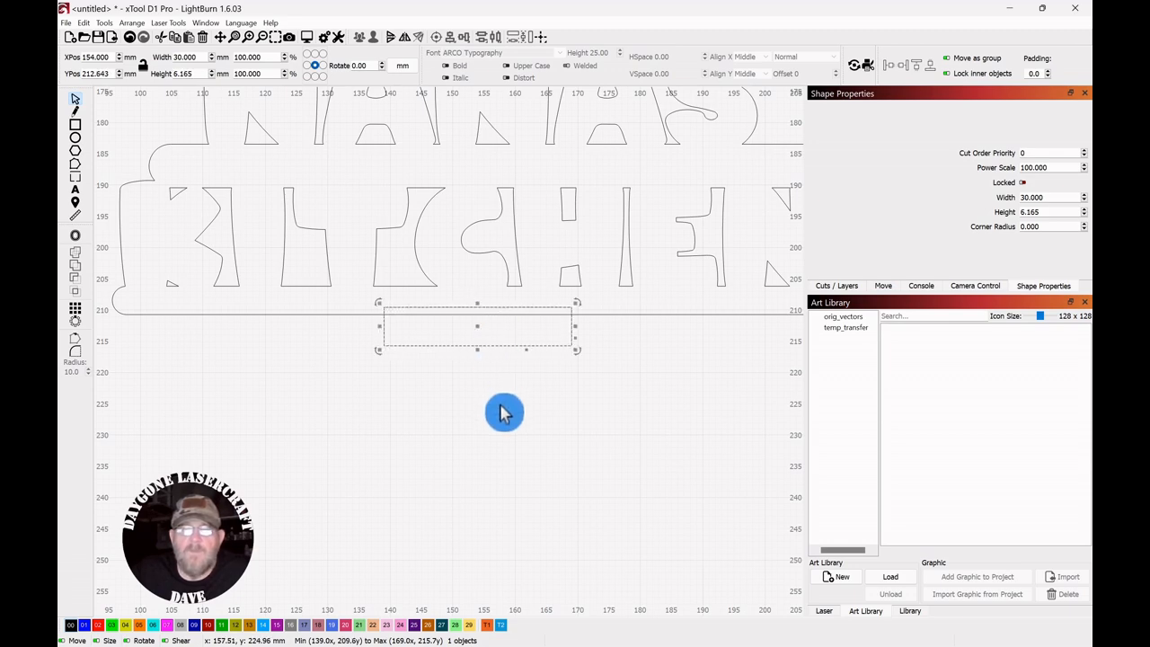
Weld the 30 mm wide tab rectangle to the NANA'S KITCHEN text piece.
scroll(504, 414, "down", 3)
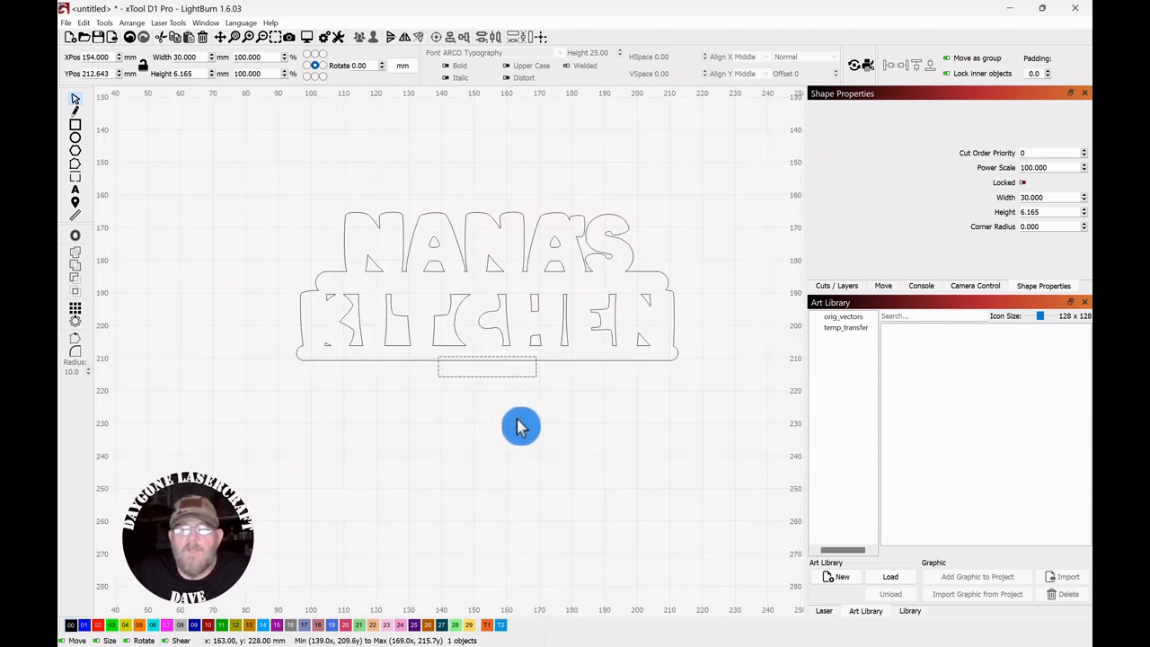
left_click_drag(680, 177, 311, 424)
left_click(76, 262)
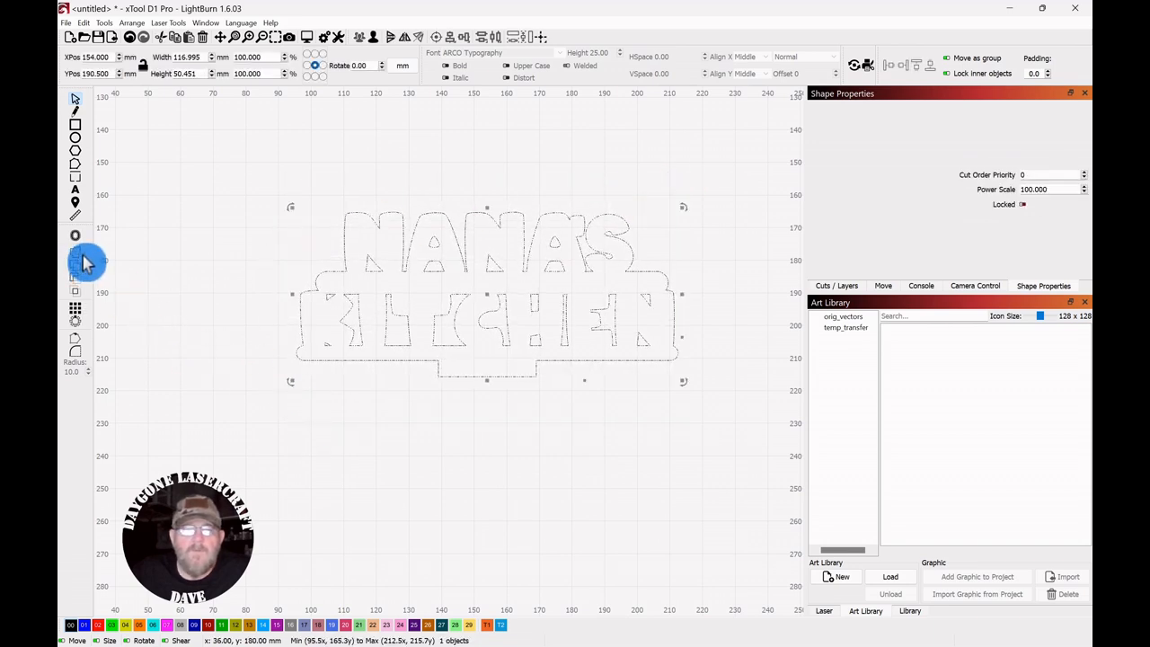
left_click(422, 440)
Select the text piece with its tab and switch the display units to inches.
scroll(423, 436, "down", 2)
scroll(449, 441, "down", 1)
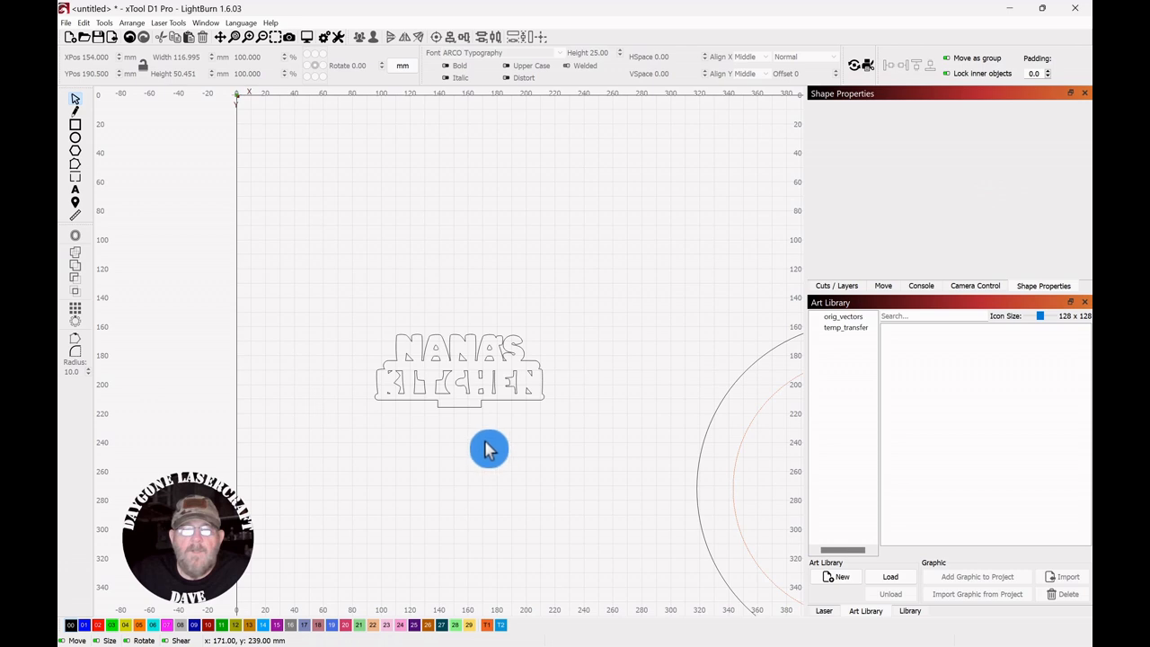
left_click_drag(576, 482, 385, 385)
left_click_drag(406, 199, 171, 364)
left_click_drag(346, 385, 427, 445)
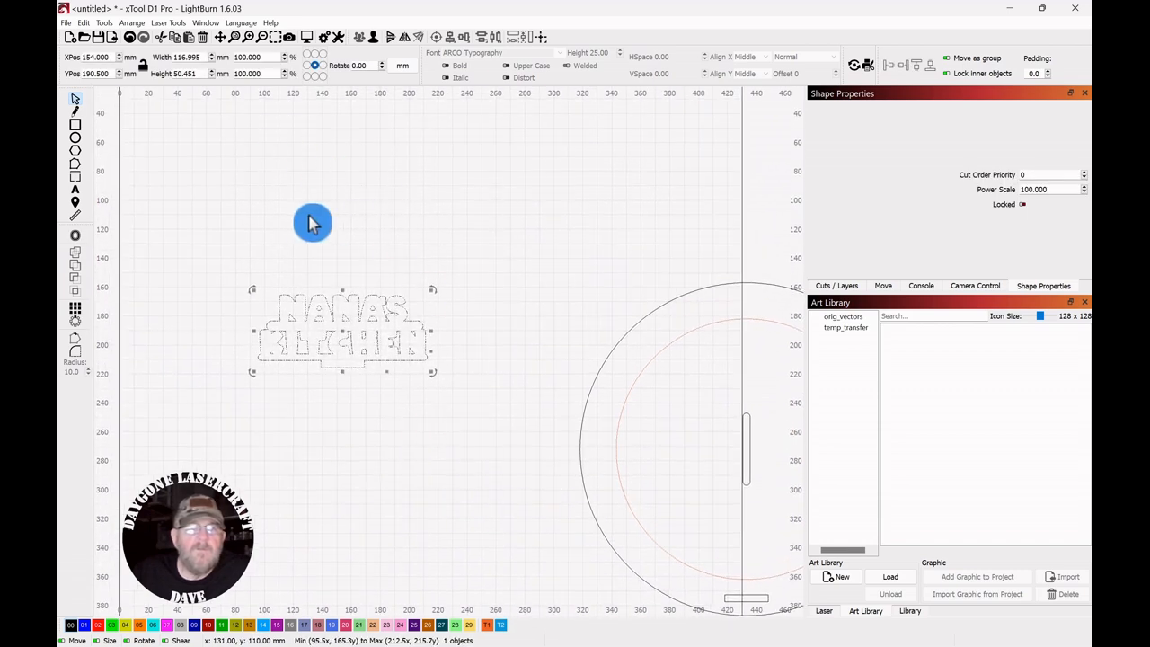
left_click(404, 65)
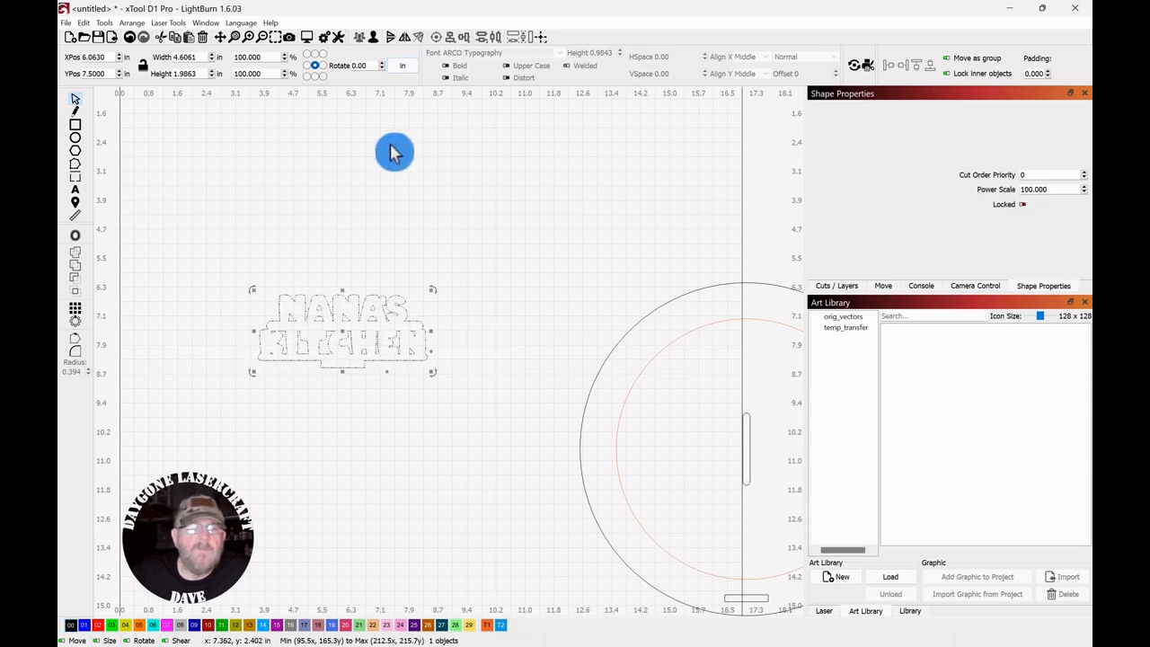
left_click(195, 72)
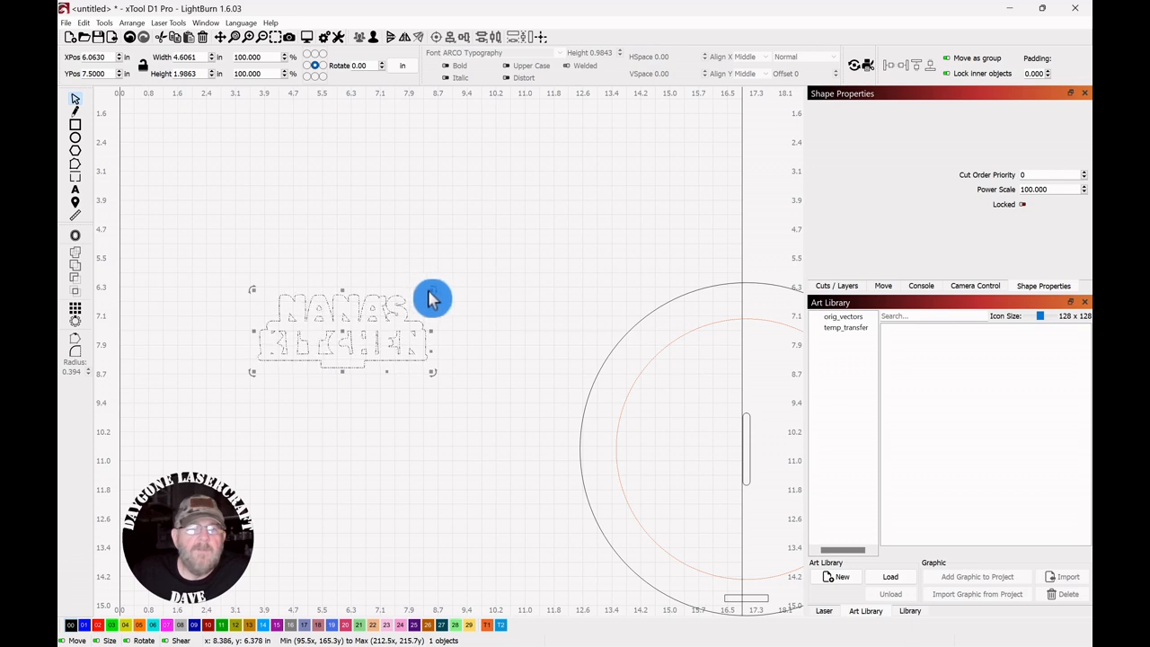
Enlarge the text piece with its tab proportionally to about 6.85 × 2.95 in and compare its size with the round base.
left_click_drag(442, 280, 512, 253)
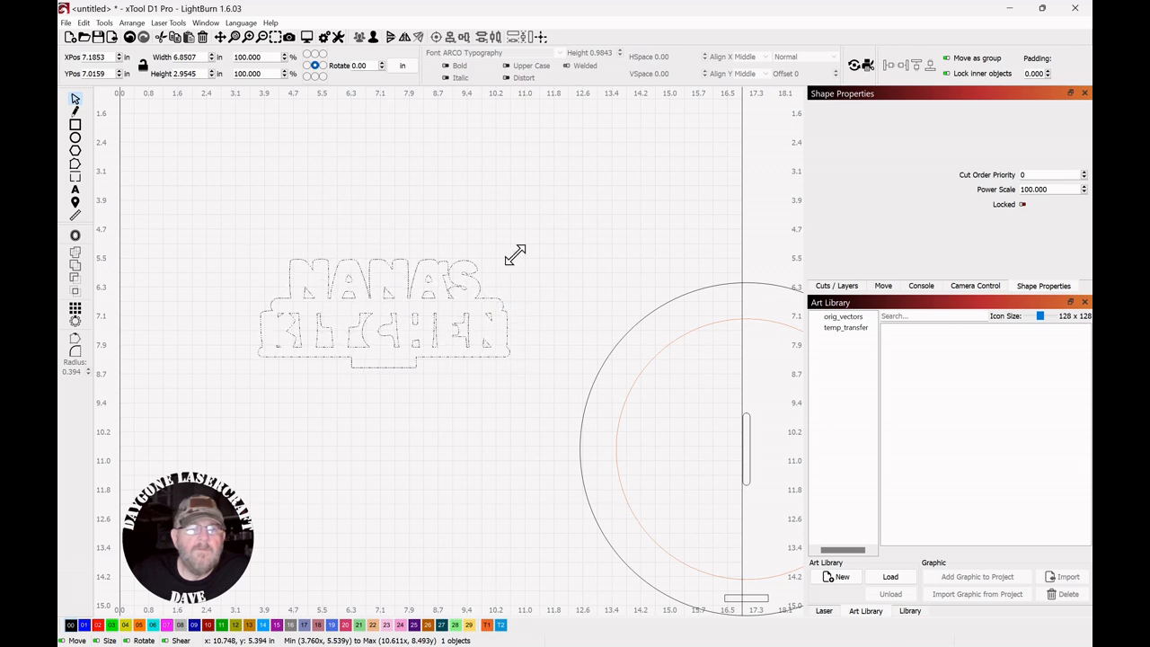
left_click(390, 210)
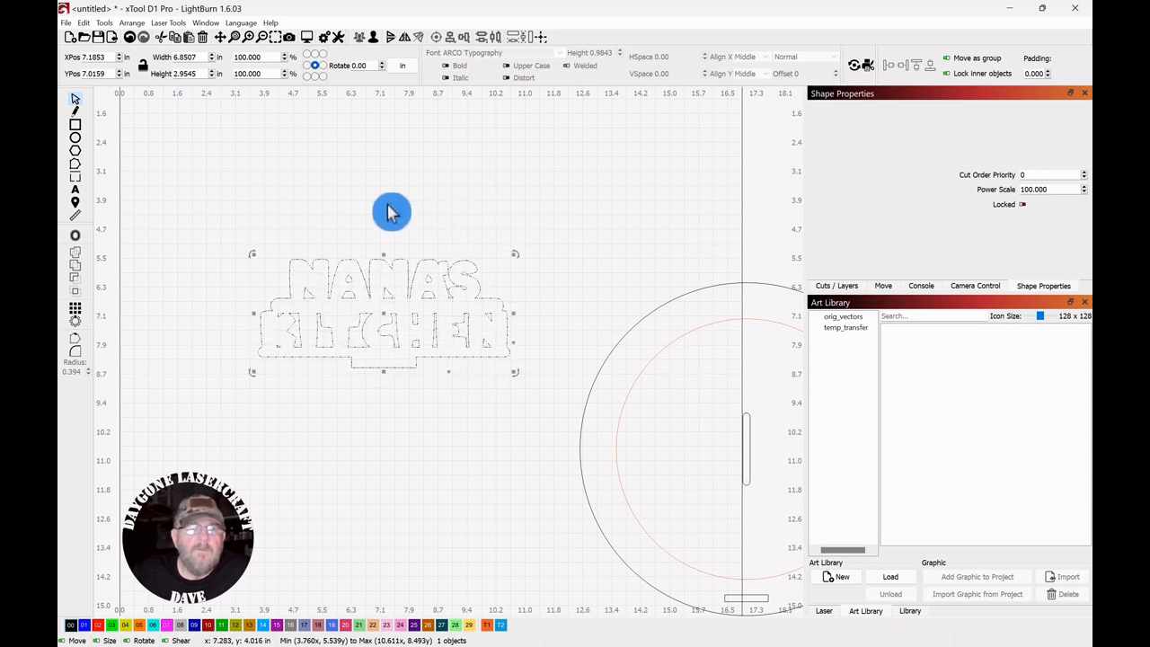
scroll(560, 258, "down", 1)
left_click_drag(560, 257, 475, 198)
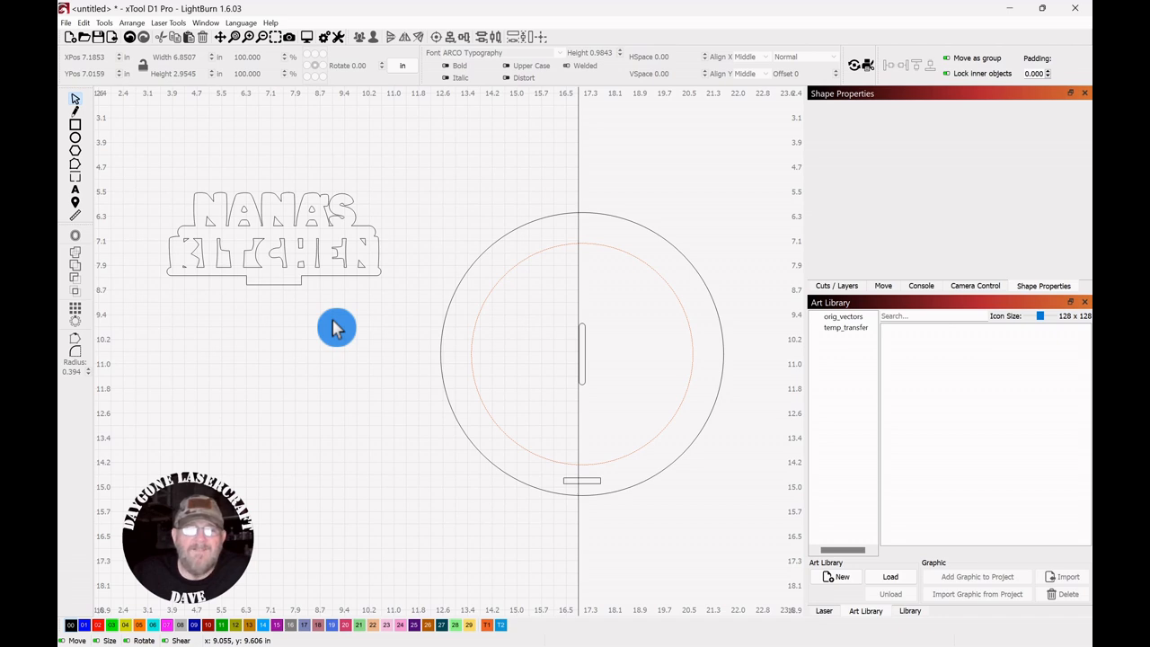
scroll(335, 328, "down", 2)
left_click_drag(331, 324, 372, 341)
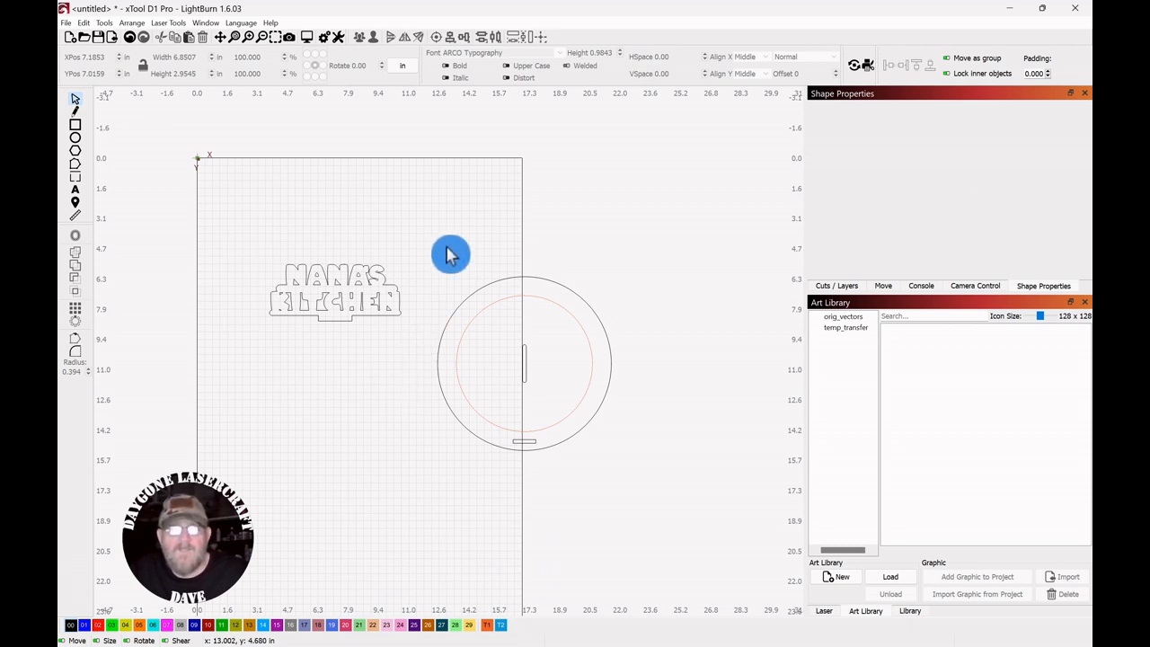
Undo the enlargement and the weld of the text piece and tab rectangle.
key("ctrl+z")
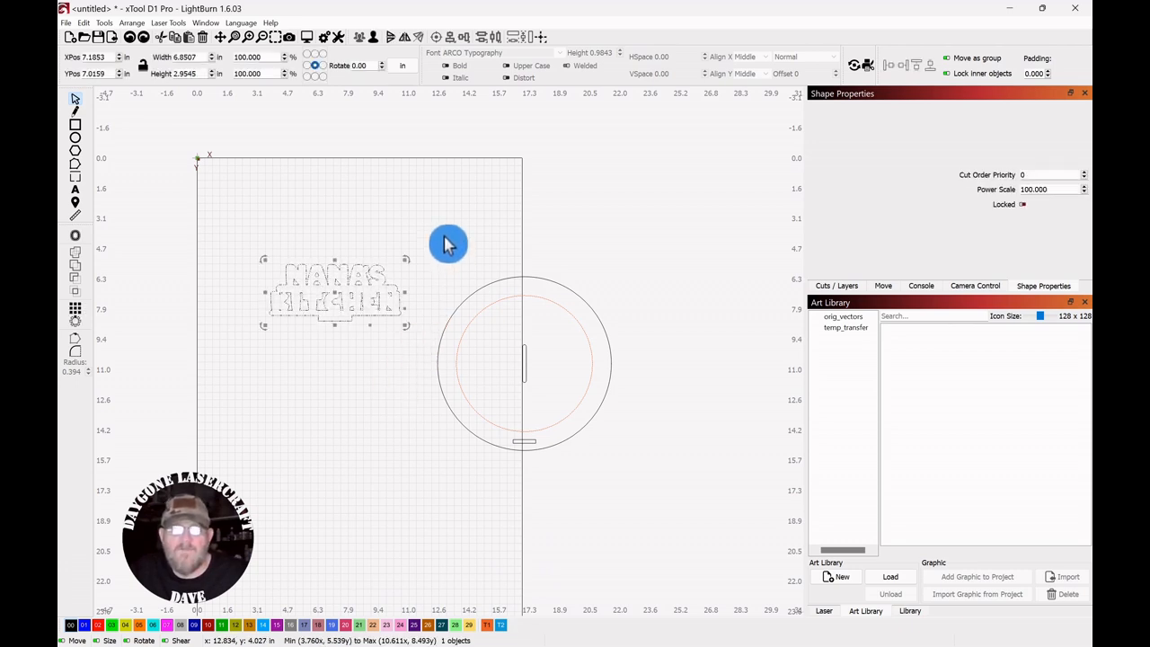
key("ctrl+shift+z")
key("ctrl+z")
key("ctrl+shift+z")
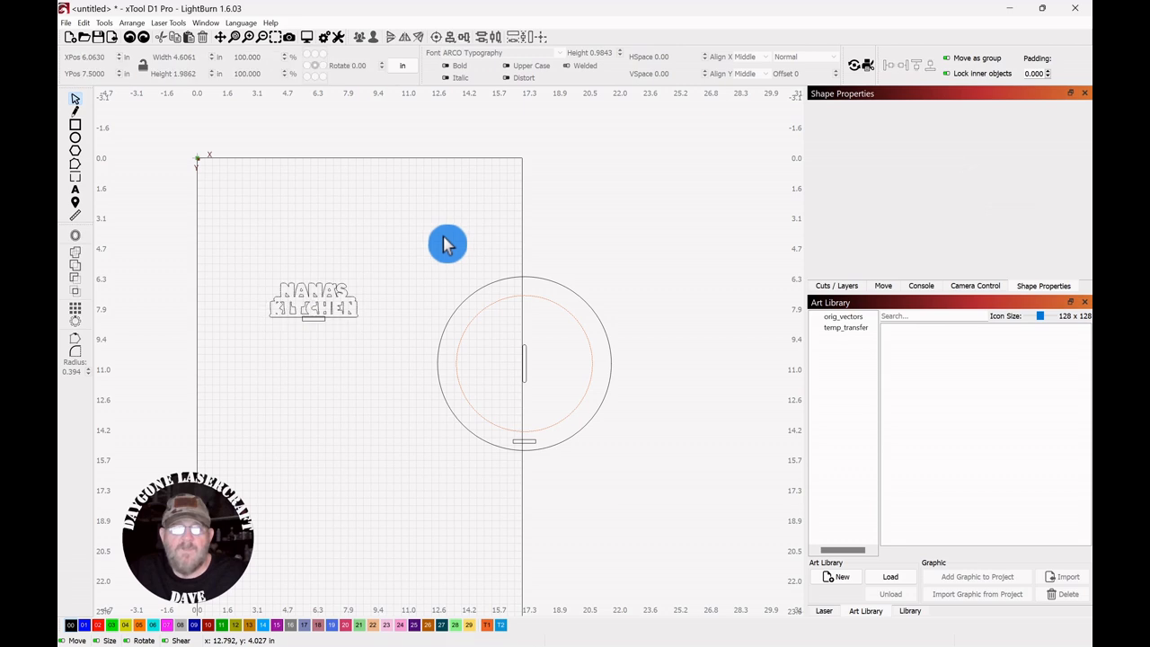
Move the text piece up clear of the tab rectangle and enlarge only the text proportionally to about 6.30 × 2.45 in.
scroll(345, 368, "up", 3)
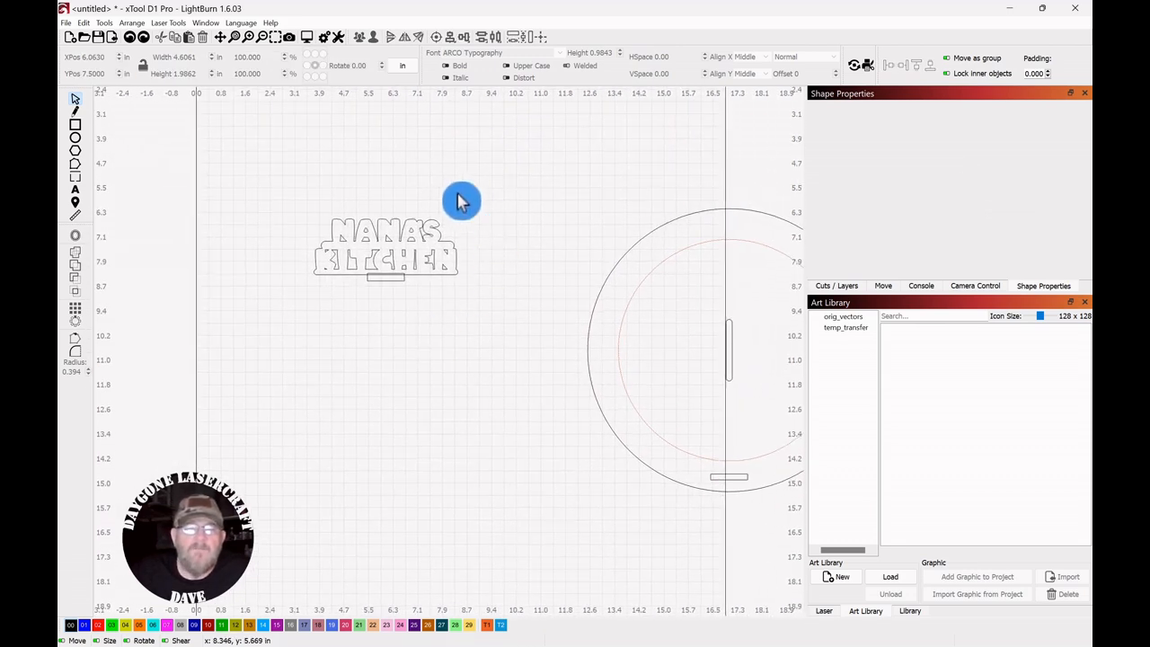
left_click_drag(297, 263, 293, 269)
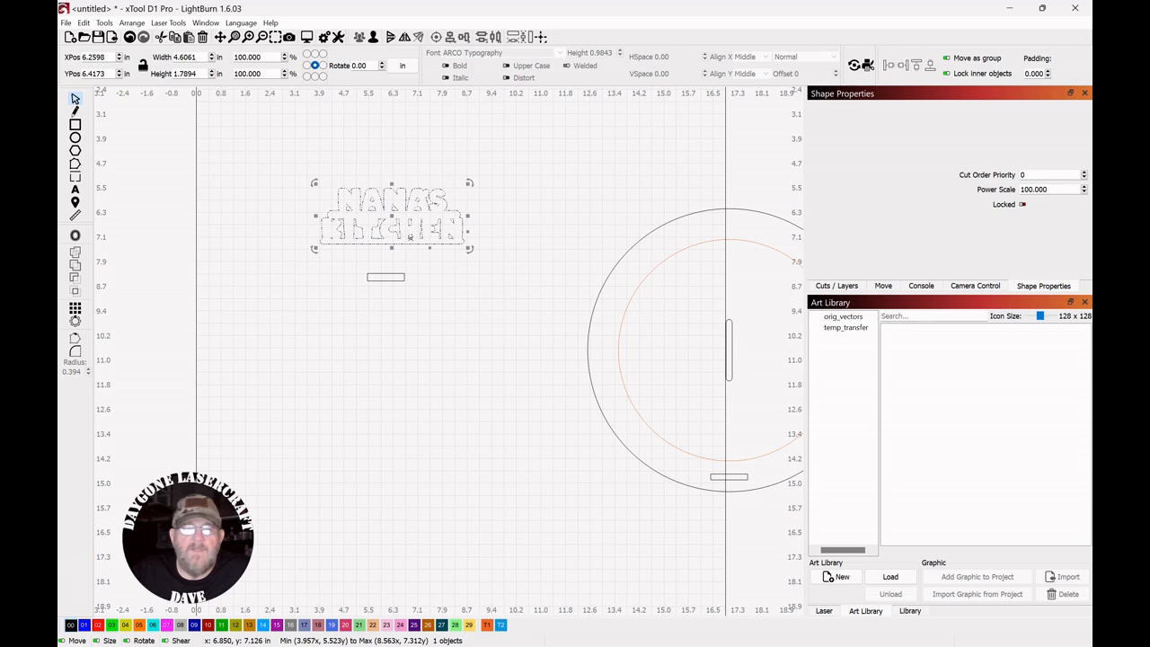
left_click_drag(482, 165, 503, 155)
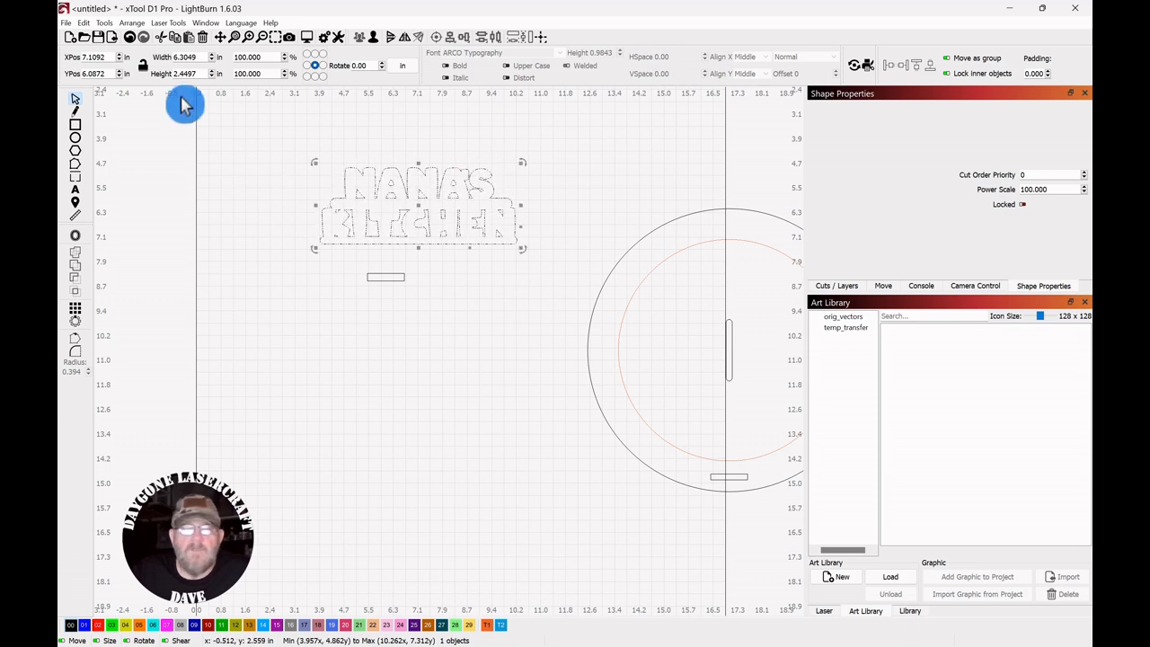
Switch the units back to millimetres and move the tab rectangle up against the text piece's bottom edge, at about X 179.1, Y 188.8.
left_click(403, 66)
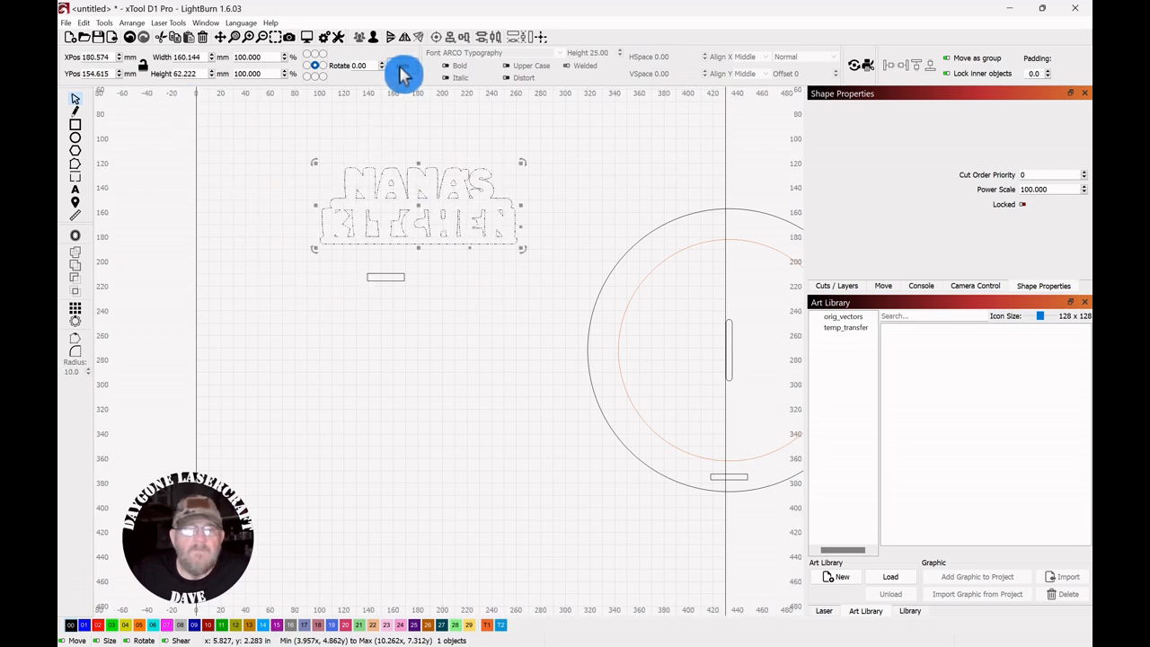
left_click(450, 326)
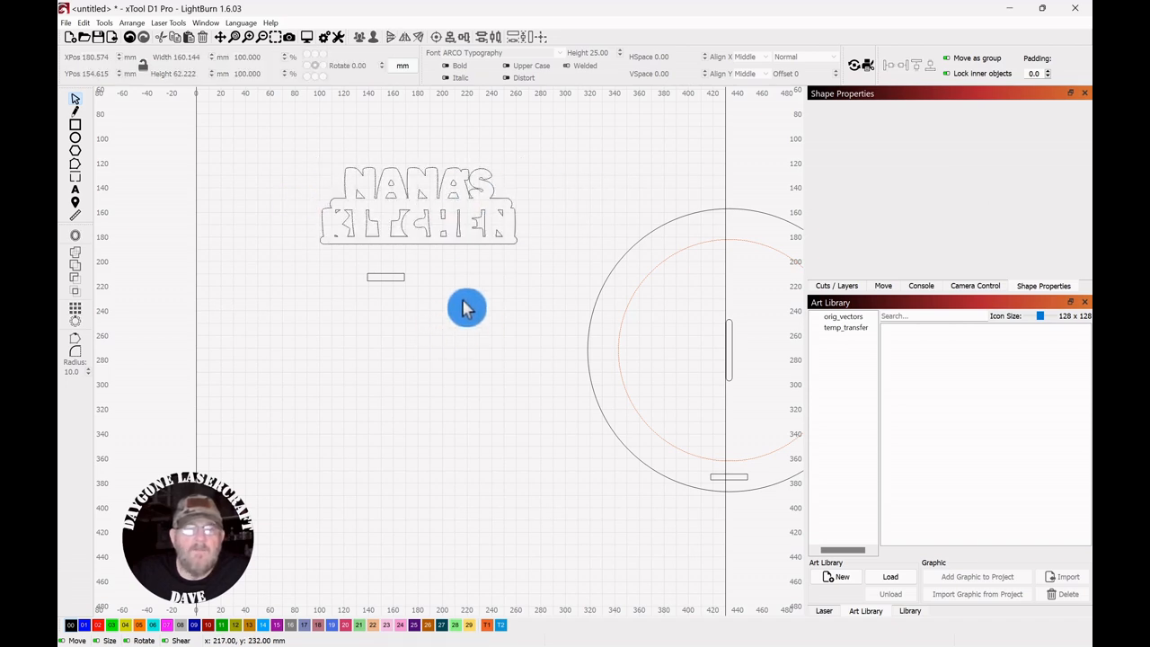
left_click_drag(440, 280, 322, 296)
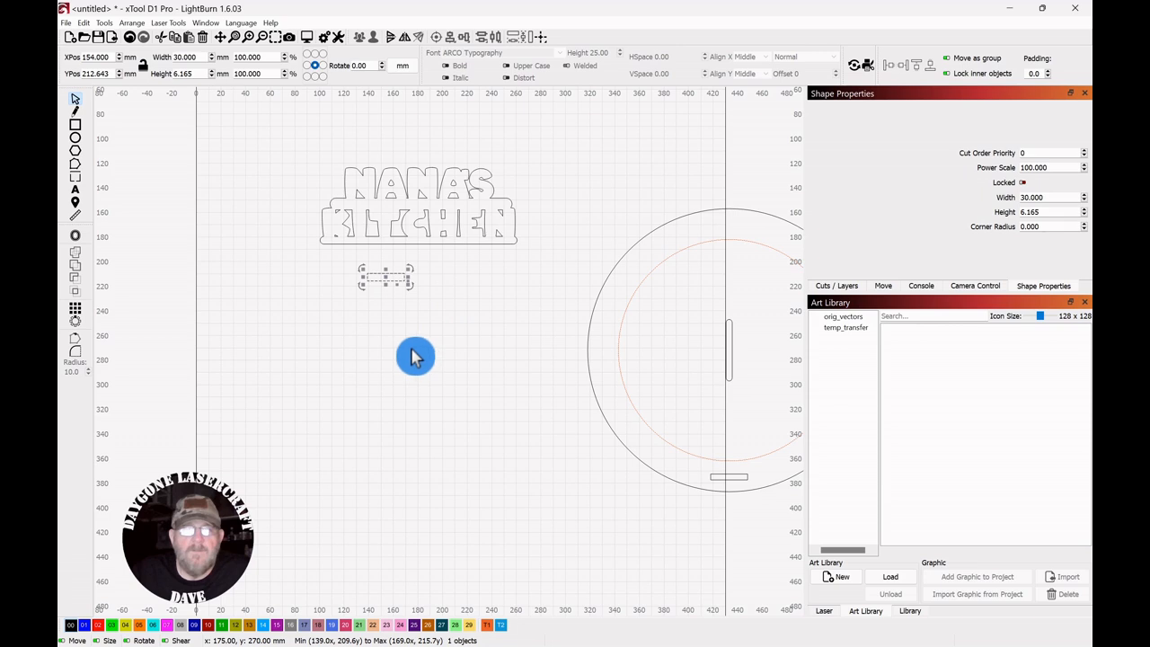
scroll(409, 348, "up", 2)
left_click_drag(449, 295, 494, 381)
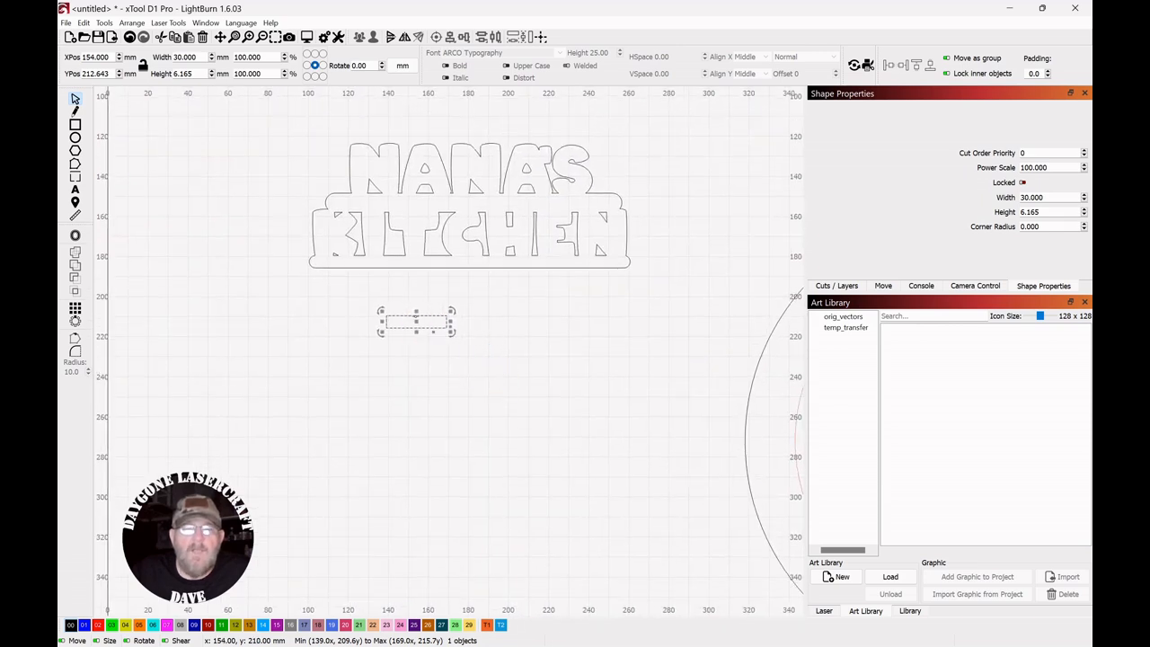
left_click_drag(410, 314, 457, 267)
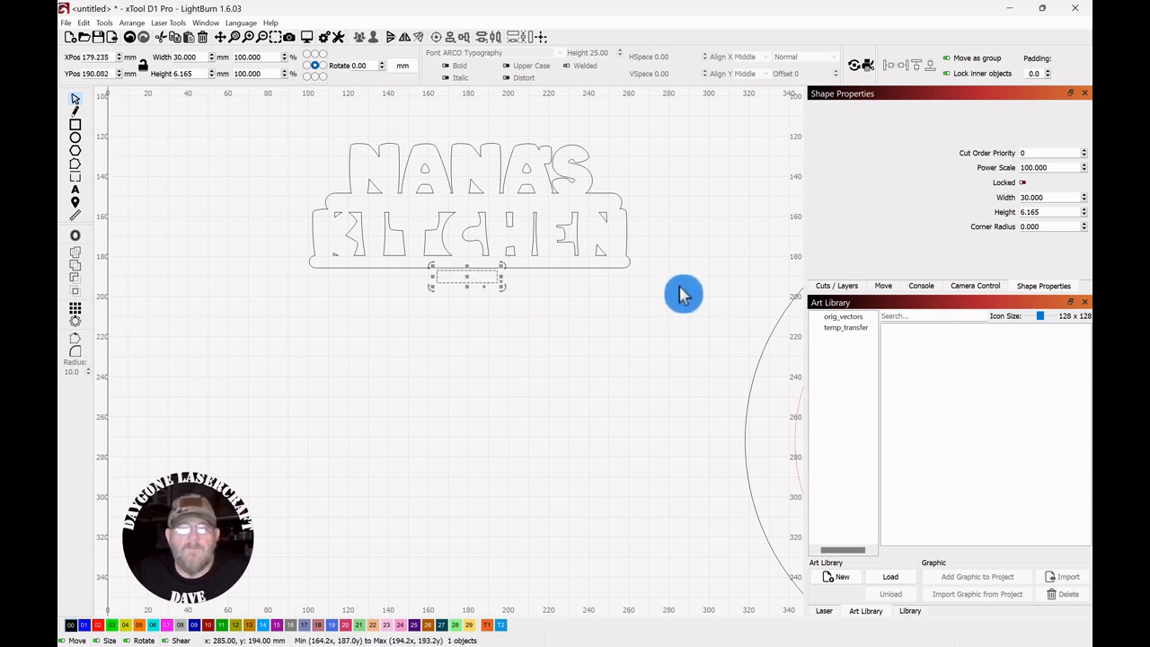
scroll(578, 385, "up", 3)
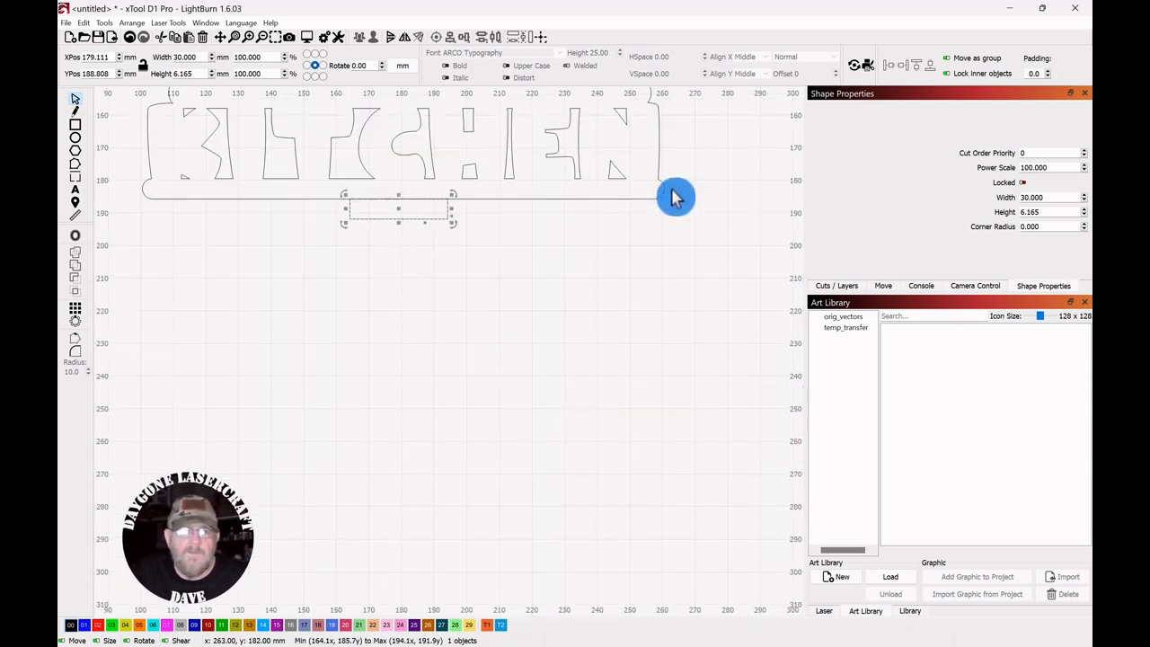
Align the tab rectangle and enlarged text piece with Align V-Center, and extend the tab's top edge into the text to 7.9 mm high.
left_click_drag(721, 133, 600, 185)
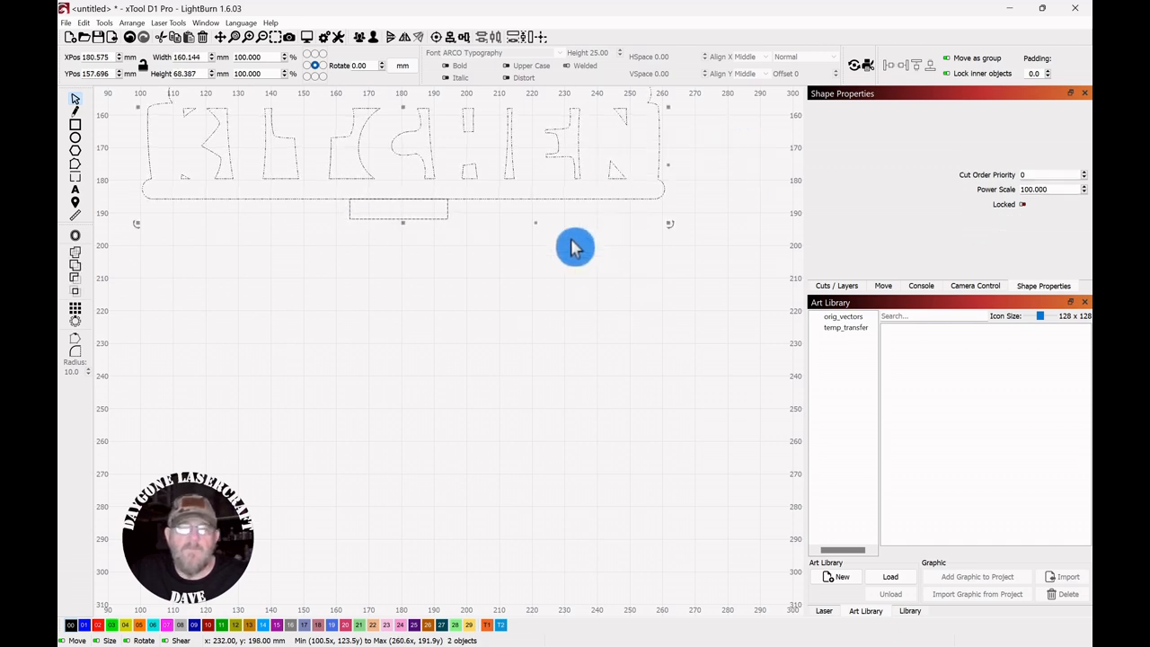
left_click(451, 44)
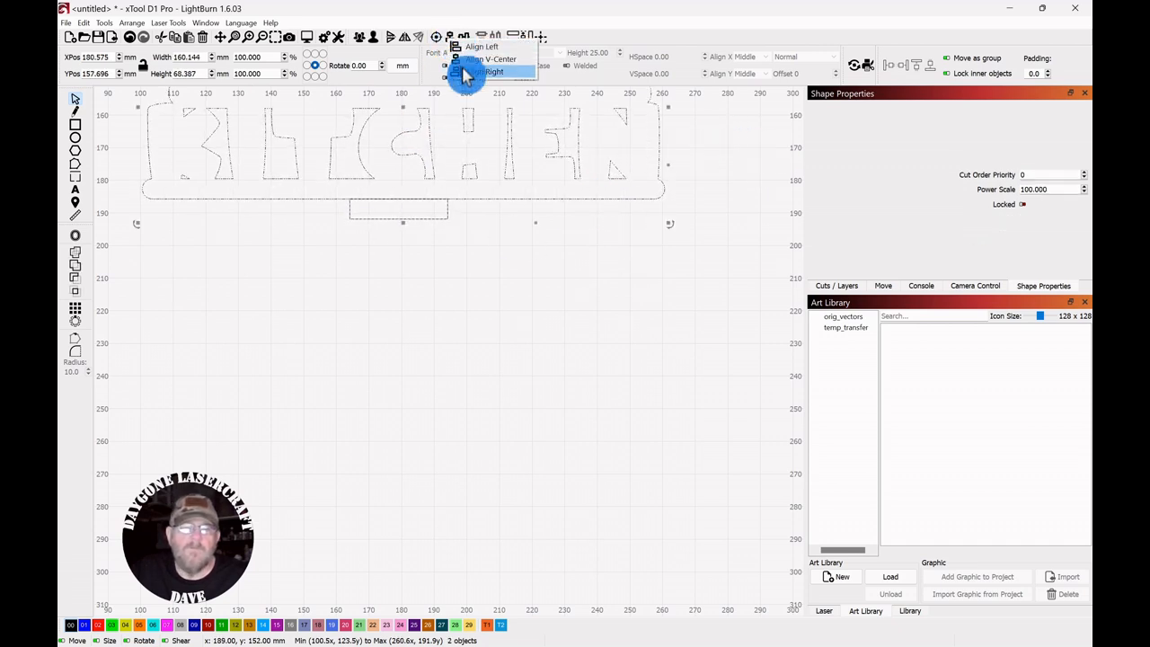
left_click(463, 72)
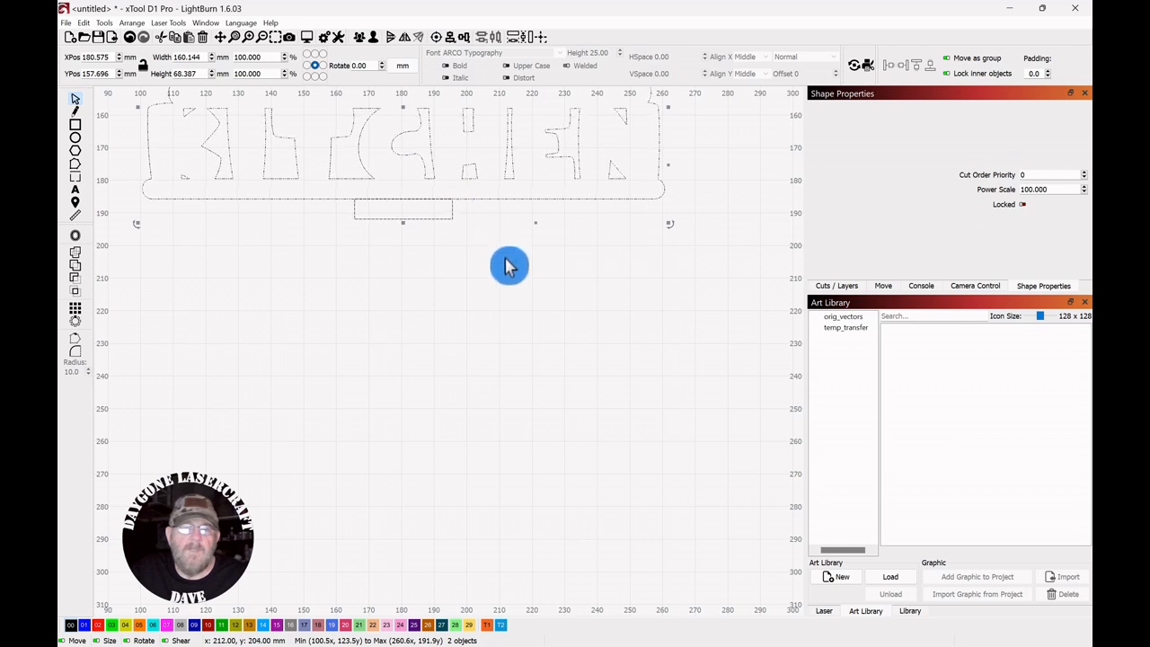
left_click_drag(471, 213, 404, 232)
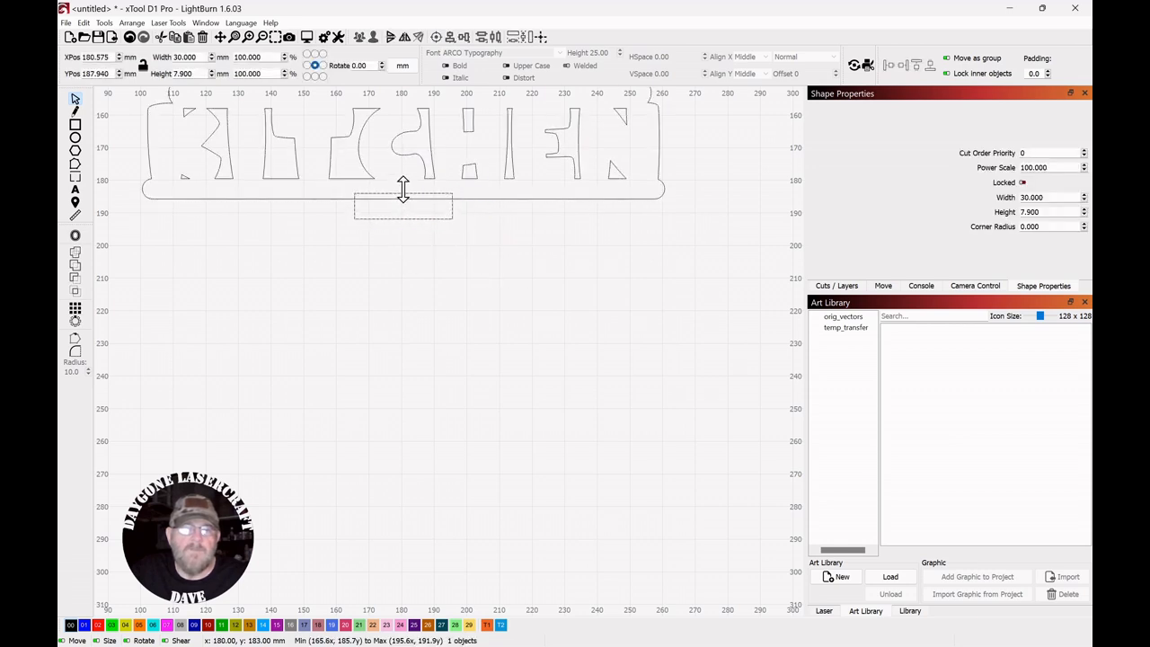
Weld the overlapping tab rectangle and enlarged NANA'S KITCHEN text into one piece.
scroll(477, 352, "down", 3)
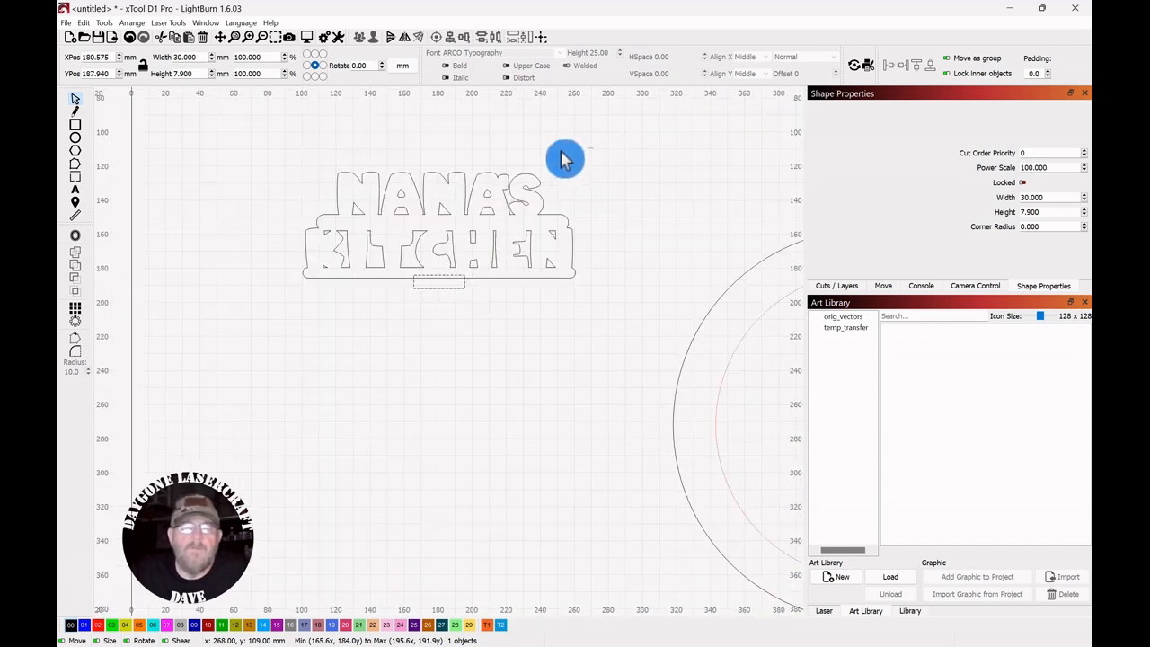
left_click_drag(593, 148, 297, 351)
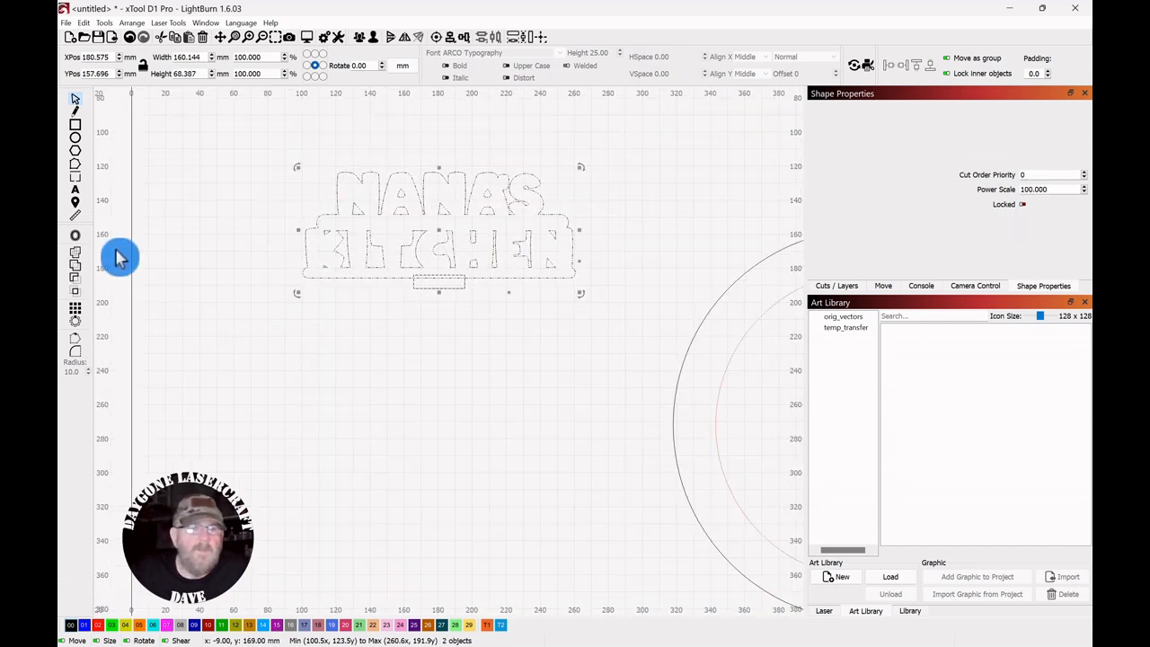
left_click(75, 264)
left_click(330, 346)
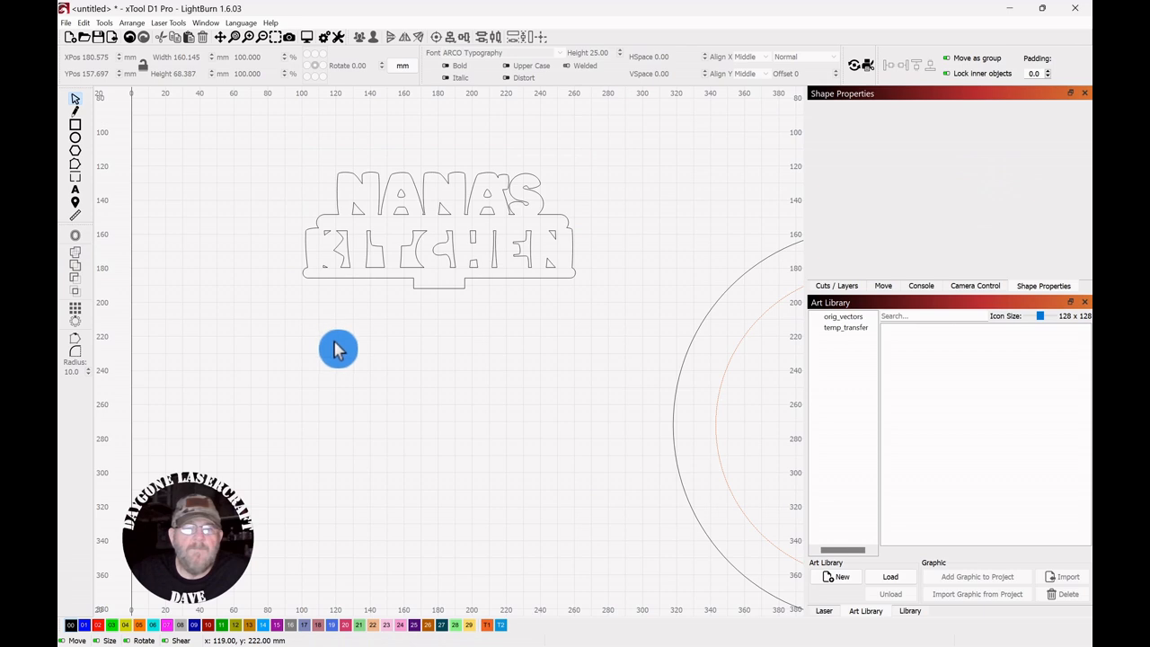
Move the round base with its guide circle and slots below the text piece, to X 184, Y 324.
scroll(336, 347, "down", 2)
left_click_drag(482, 197, 480, 136)
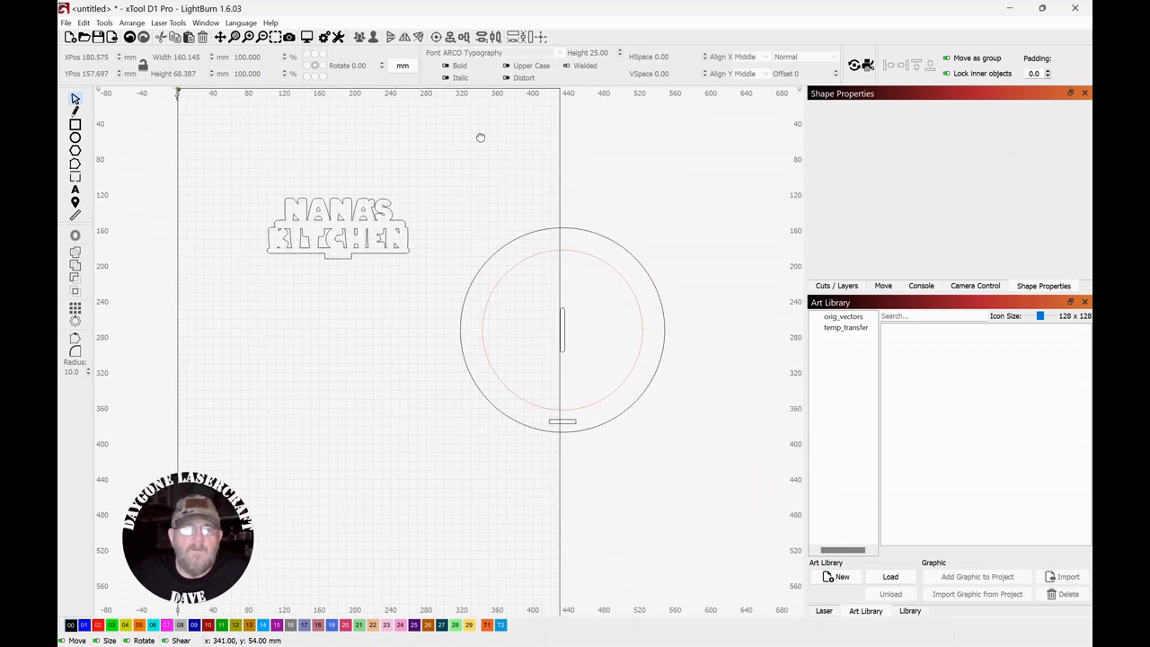
left_click_drag(672, 219, 455, 460)
left_click_drag(564, 330, 346, 384)
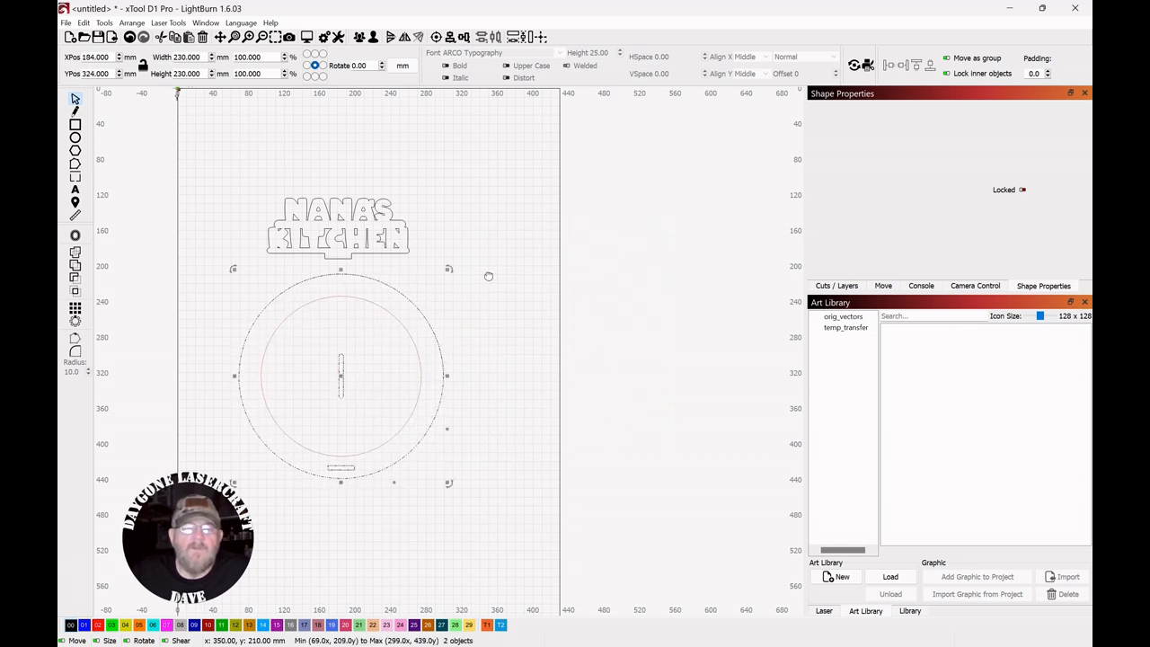
Move the text piece and round base together further into the work area, to X 231, Y 253.
left_click_drag(451, 267, 511, 278)
left_click_drag(539, 184, 447, 333)
left_click(334, 264)
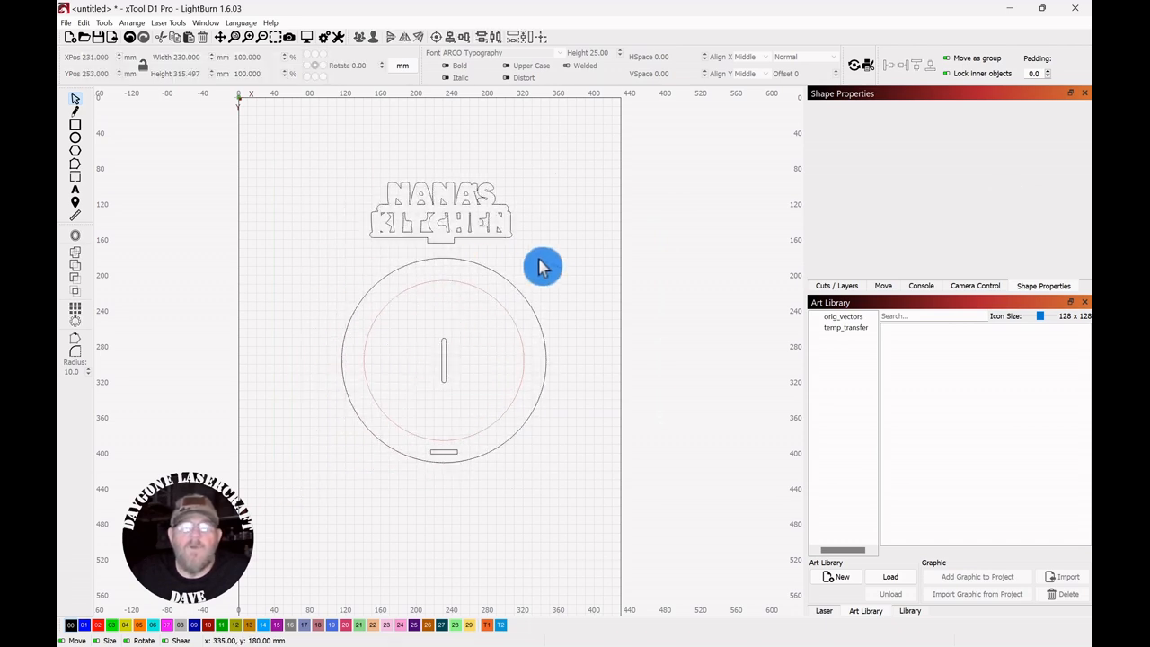